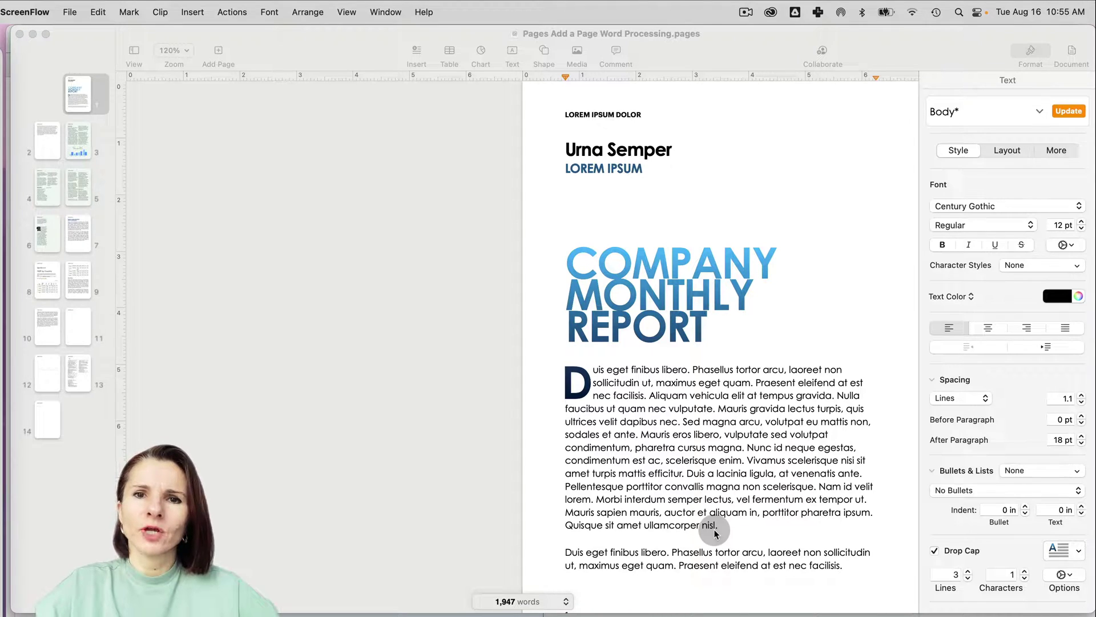
Open the Document inspector to confirm Document Body is on.
{"action": "left_click", "coordinate": [762, 407]}
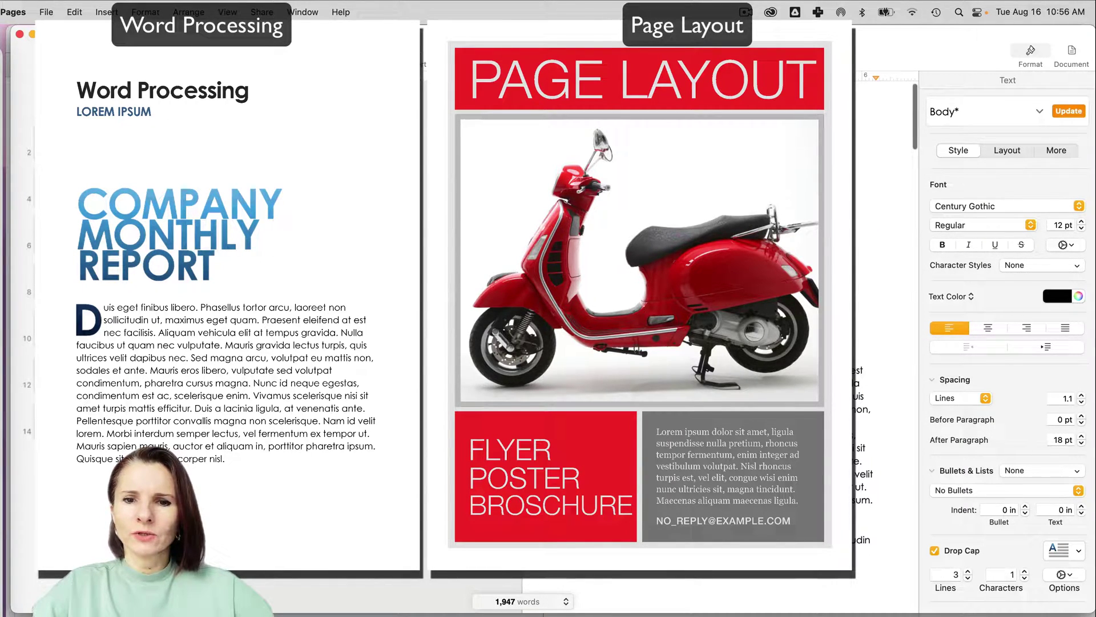
{"action": "scroll", "coordinate": [571, 343], "scroll_direction": "down", "scroll_amount": 3}
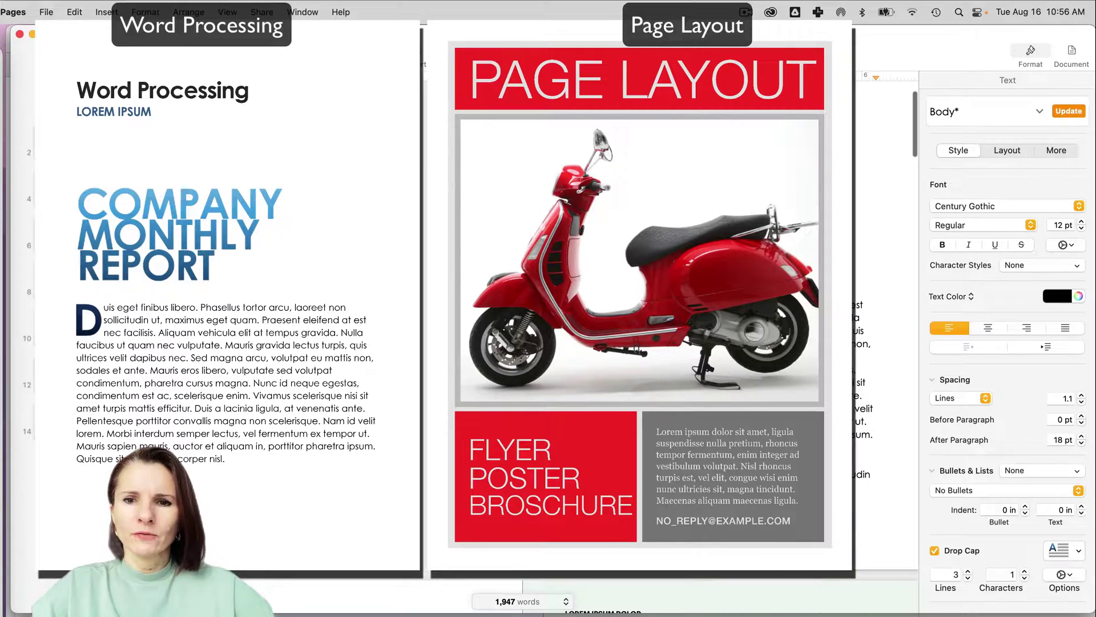
{"action": "left_click", "coordinate": [1072, 52]}
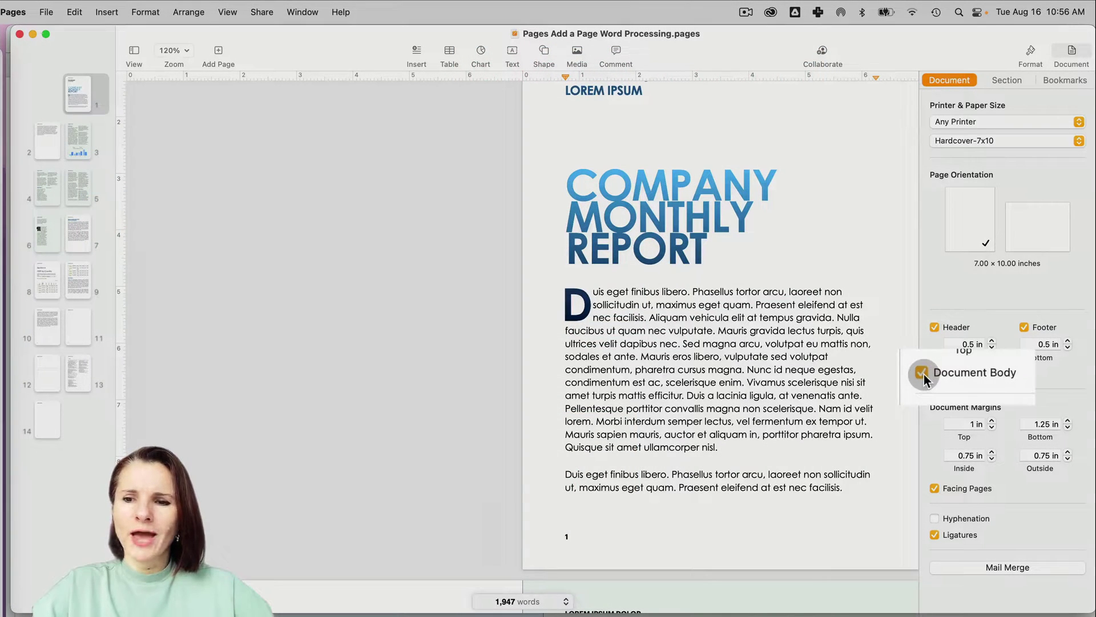
Add blank lines below page 2's paragraph.
{"action": "left_click", "coordinate": [721, 345]}
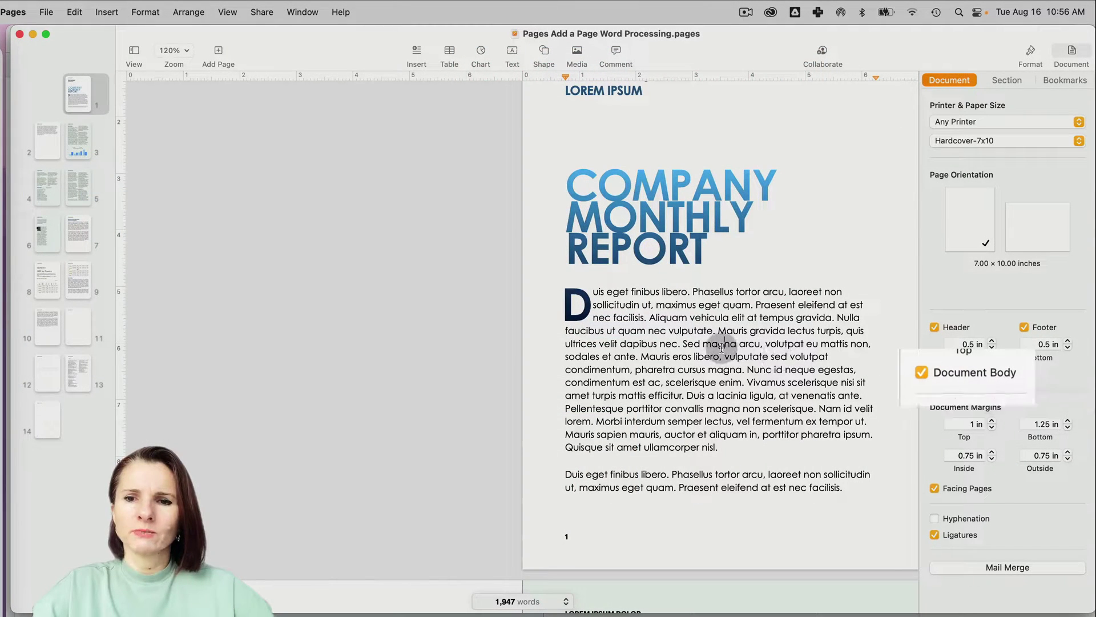
{"action": "scroll", "coordinate": [721, 380], "scroll_direction": "down", "scroll_amount": 10}
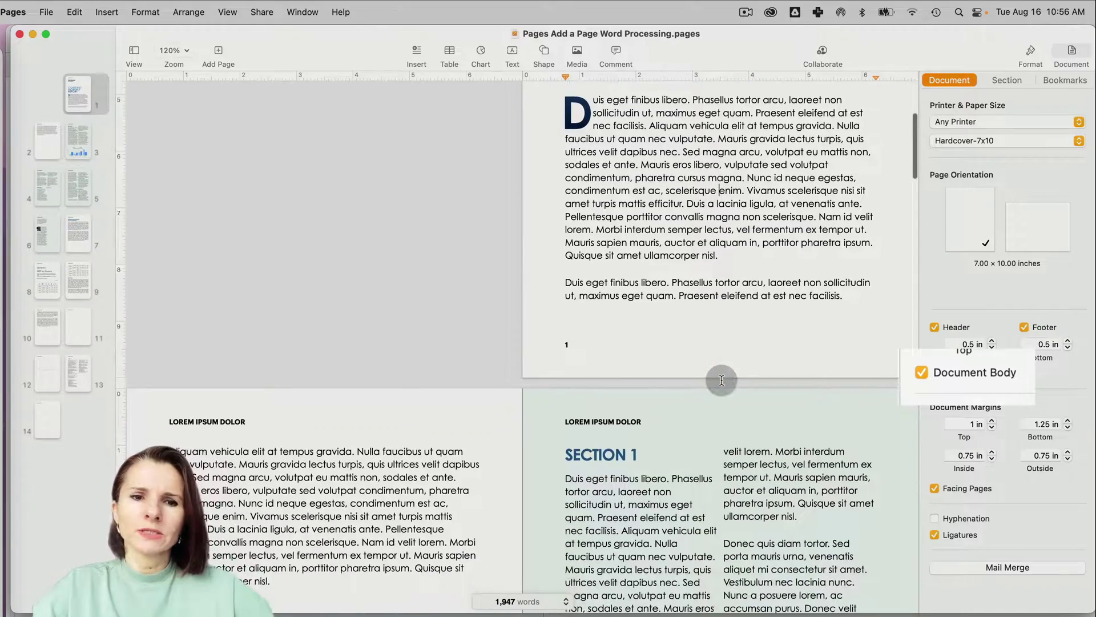
{"action": "key", "text": "Down"}
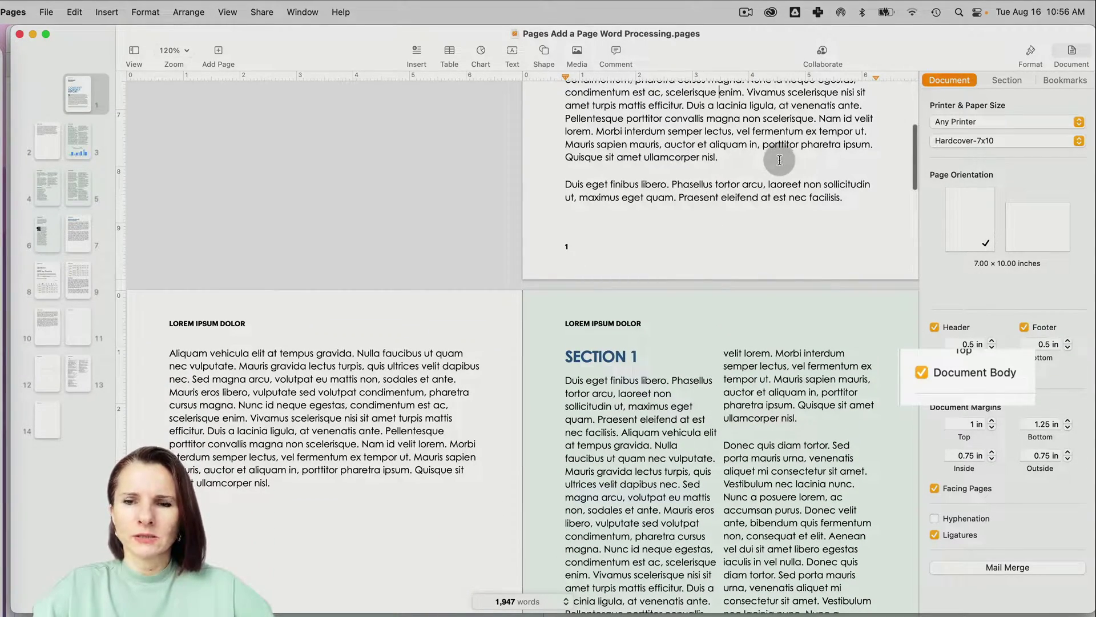
{"action": "left_click", "coordinate": [297, 478]}
{"action": "scroll", "coordinate": [298, 514], "scroll_direction": "down", "scroll_amount": 7}
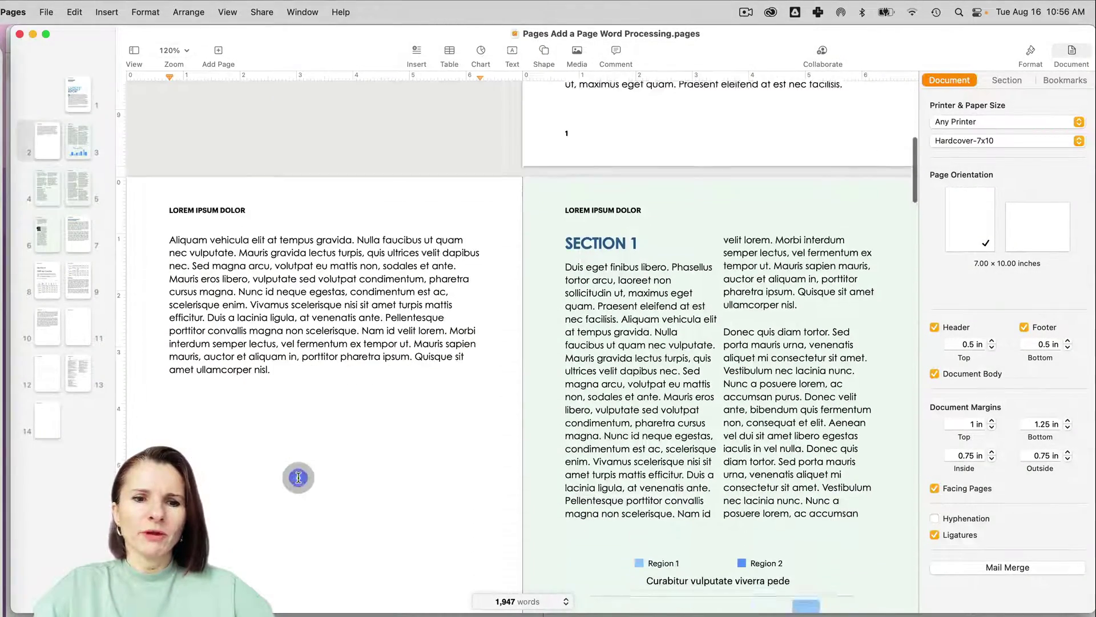
{"action": "key", "text": "Return"}
{"action": "key", "text": "Return"}
{"action": "key", "text": "Return"}
{"action": "key", "text": "Return"}
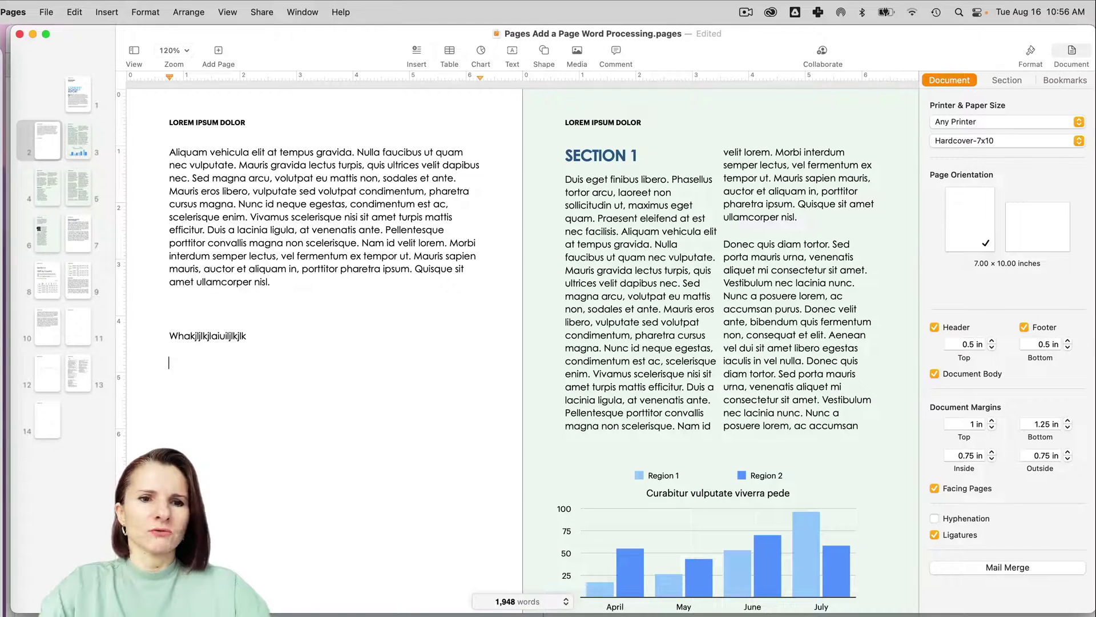
Select and delete the stray test line on page 2.
{"action": "left_click", "coordinate": [361, 309]}
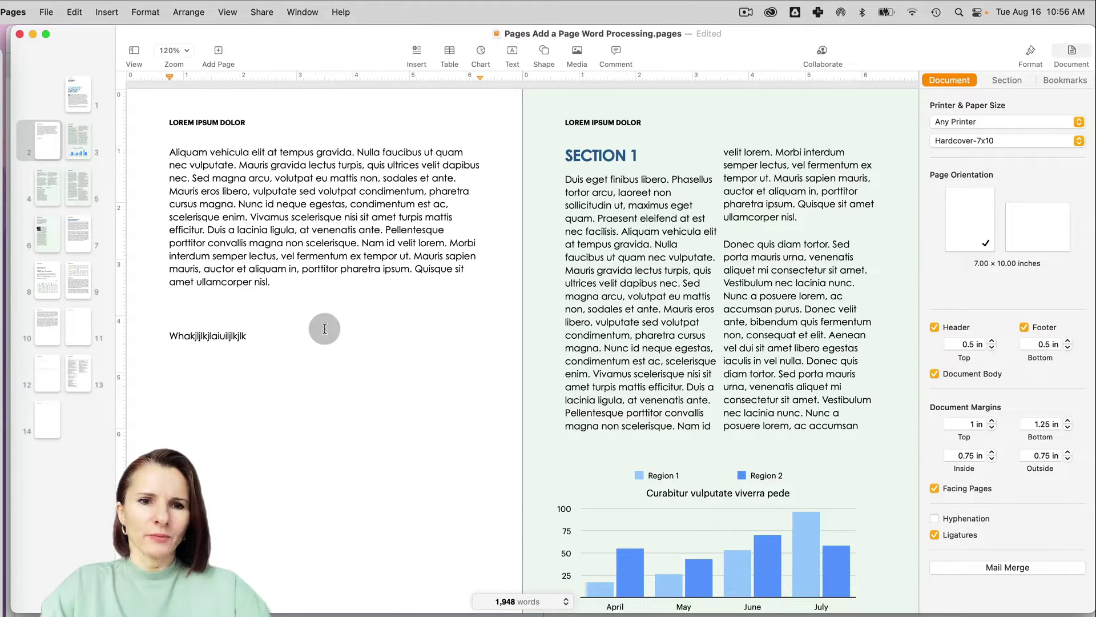
{"action": "left_click_drag", "start_coordinate": [324, 328], "coordinate": [173, 331]}
{"action": "key", "text": "BackSpace"}
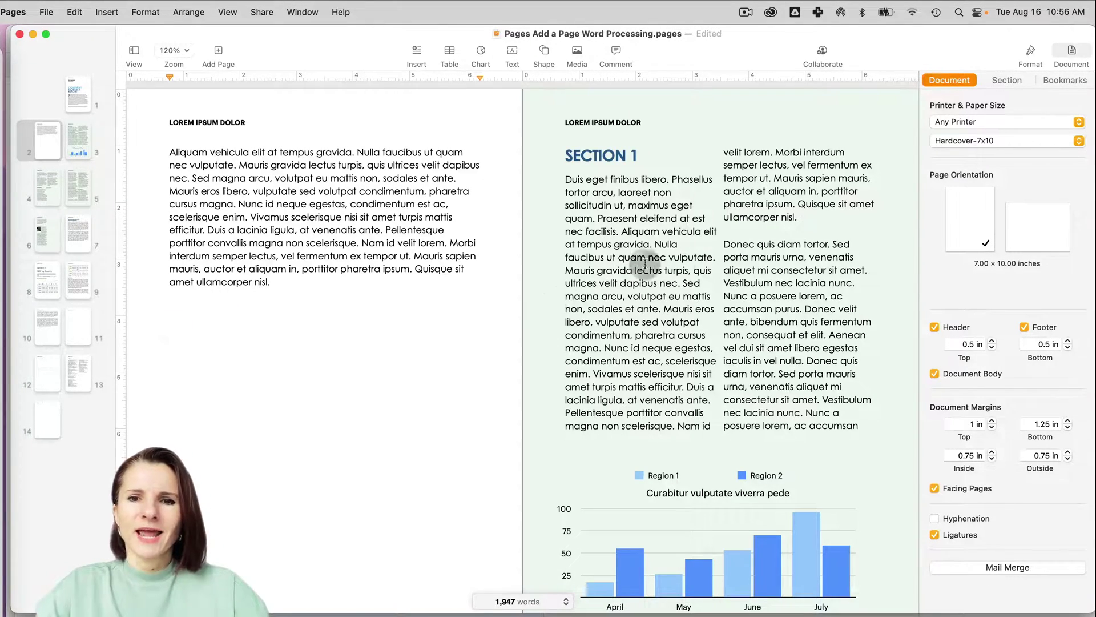
{"action": "left_click", "coordinate": [698, 260]}
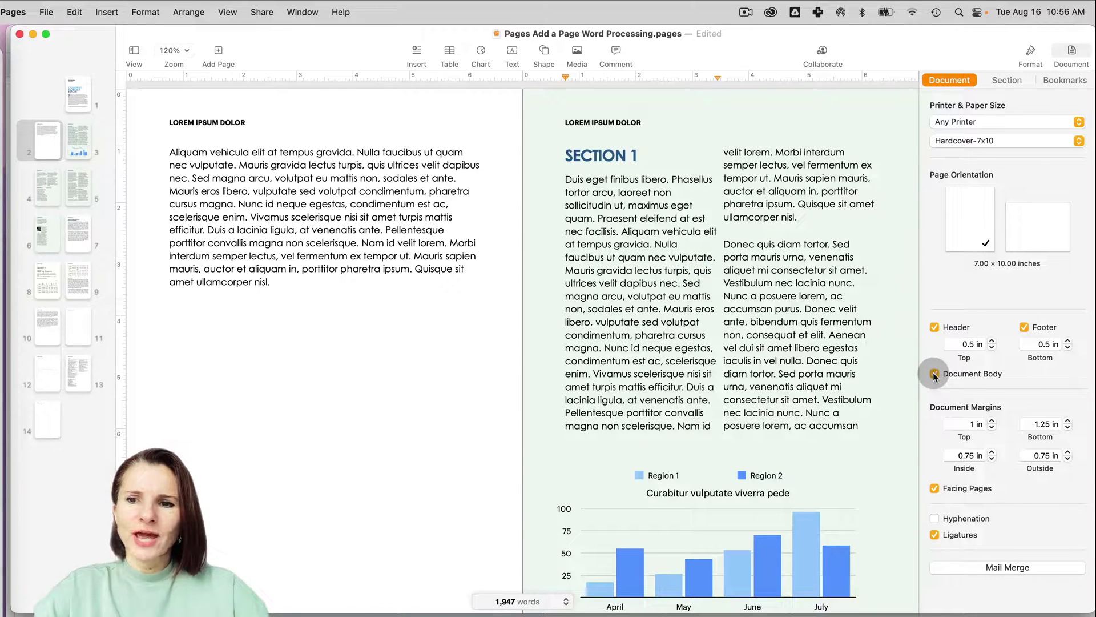
Switch to 'Pages Add A Page Page Layout.pages' and select a text box on the Section 2 page.
{"action": "left_click", "coordinate": [303, 12]}
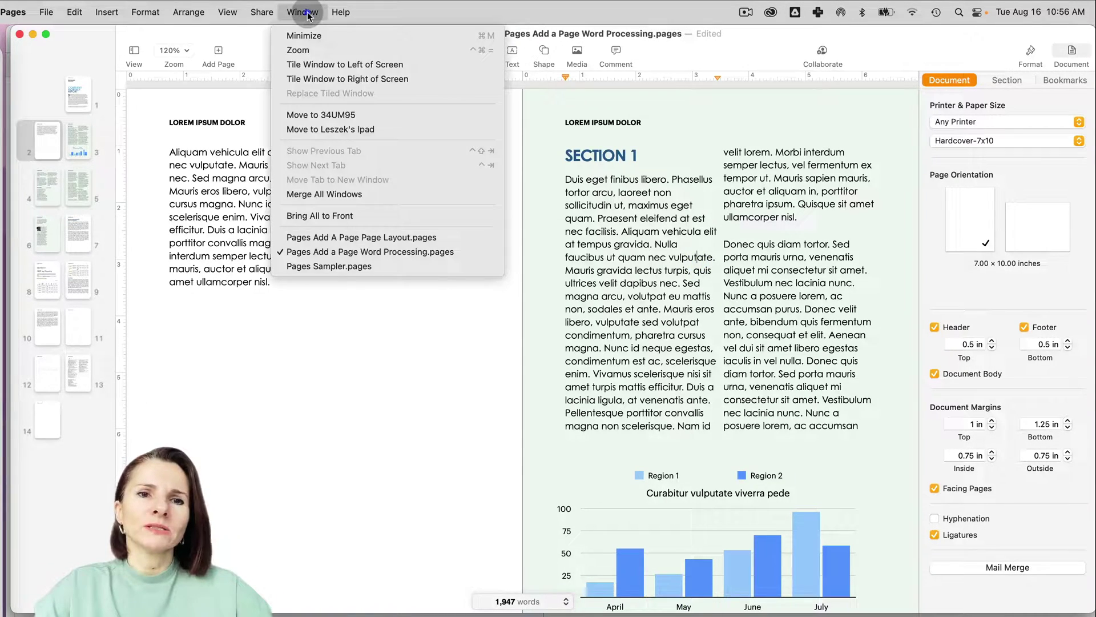
{"action": "left_click", "coordinate": [347, 239]}
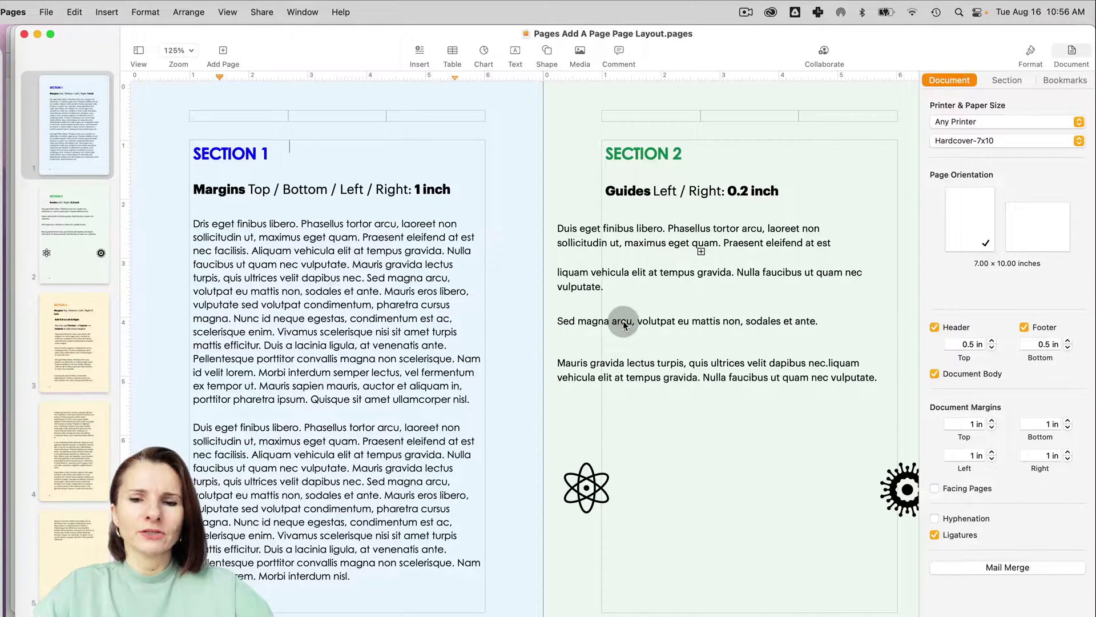
{"action": "left_click", "coordinate": [660, 409]}
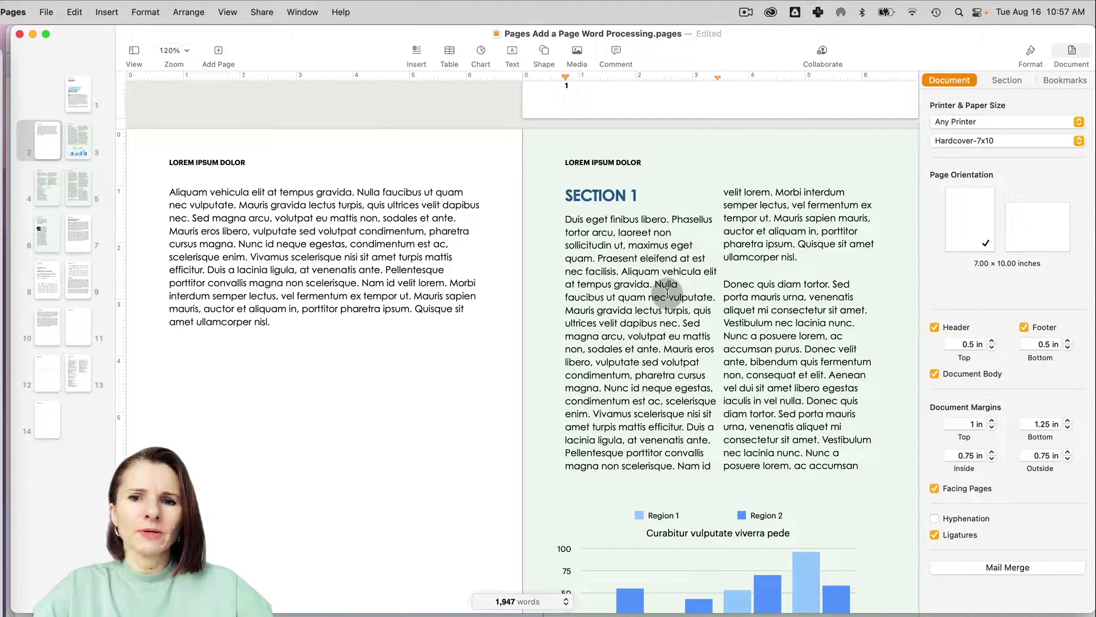
Move the Section 1 body text box, then return to 'Pages Add a Page Word Processing.pages'.
{"action": "left_click", "coordinate": [303, 12]}
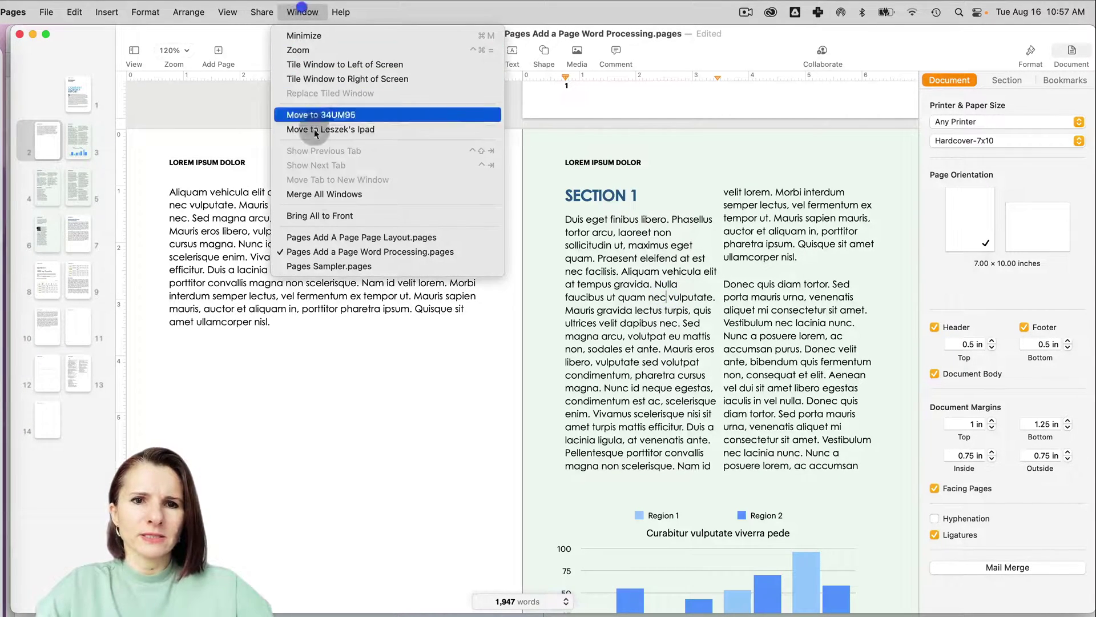
{"action": "left_click", "coordinate": [319, 237]}
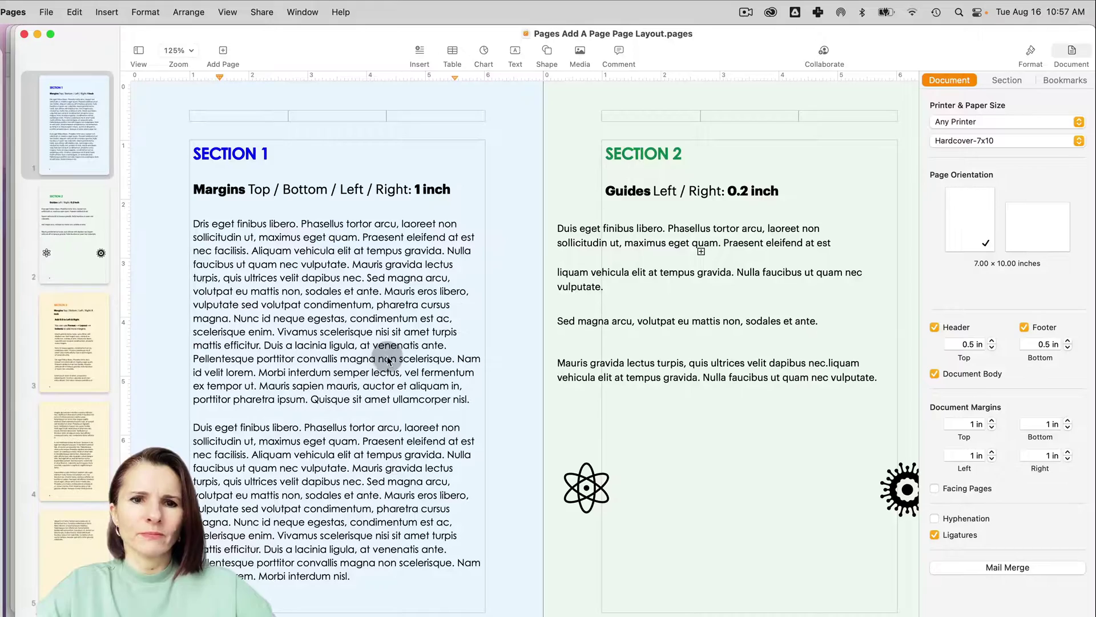
{"action": "scroll", "coordinate": [386, 354], "scroll_direction": "down", "scroll_amount": 2}
{"action": "left_click", "coordinate": [380, 319]}
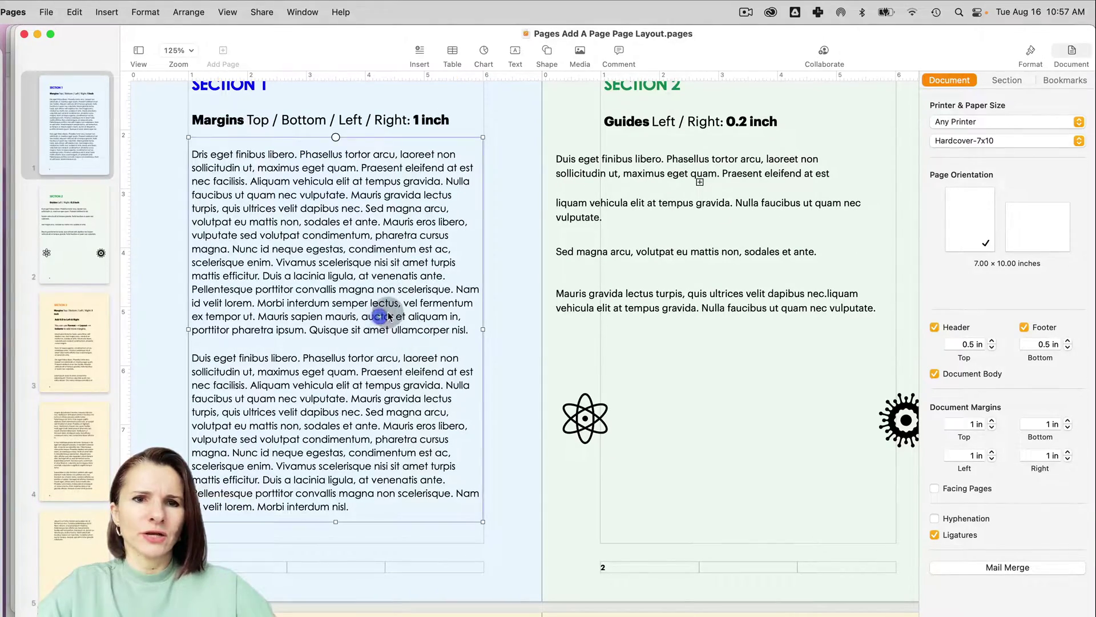
{"action": "mouse_move", "coordinate": [388, 316]}
{"action": "left_mouse_down"}
{"action": "mouse_move", "coordinate": [441, 369]}
{"action": "mouse_move", "coordinate": [351, 352]}
{"action": "mouse_move", "coordinate": [410, 313]}
{"action": "mouse_move", "coordinate": [391, 306]}
{"action": "left_mouse_up"}
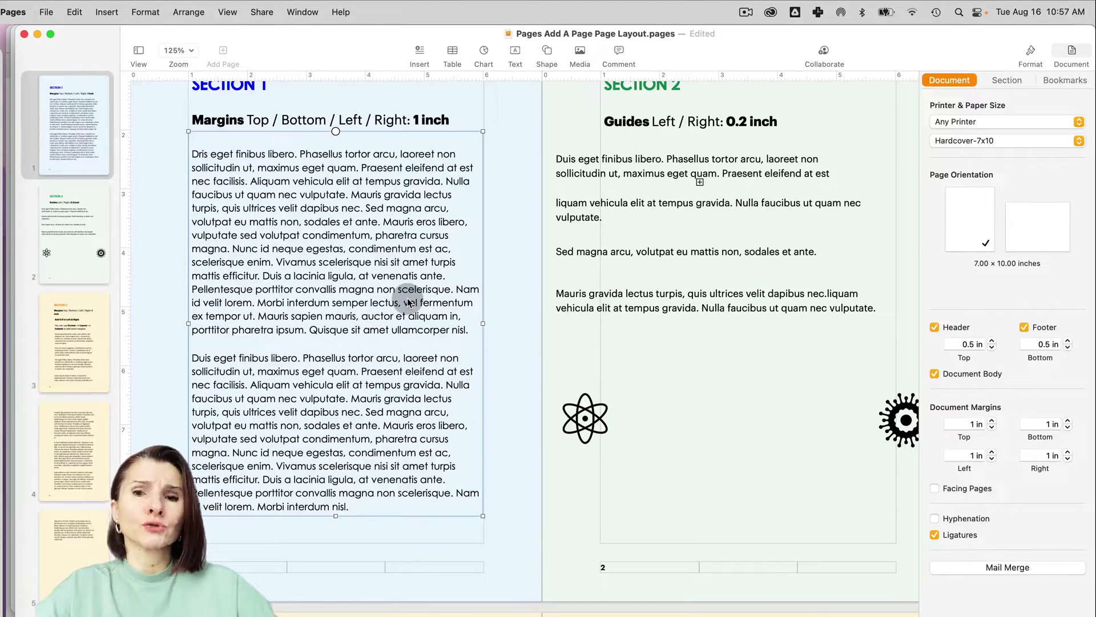
{"action": "left_click", "coordinate": [504, 241]}
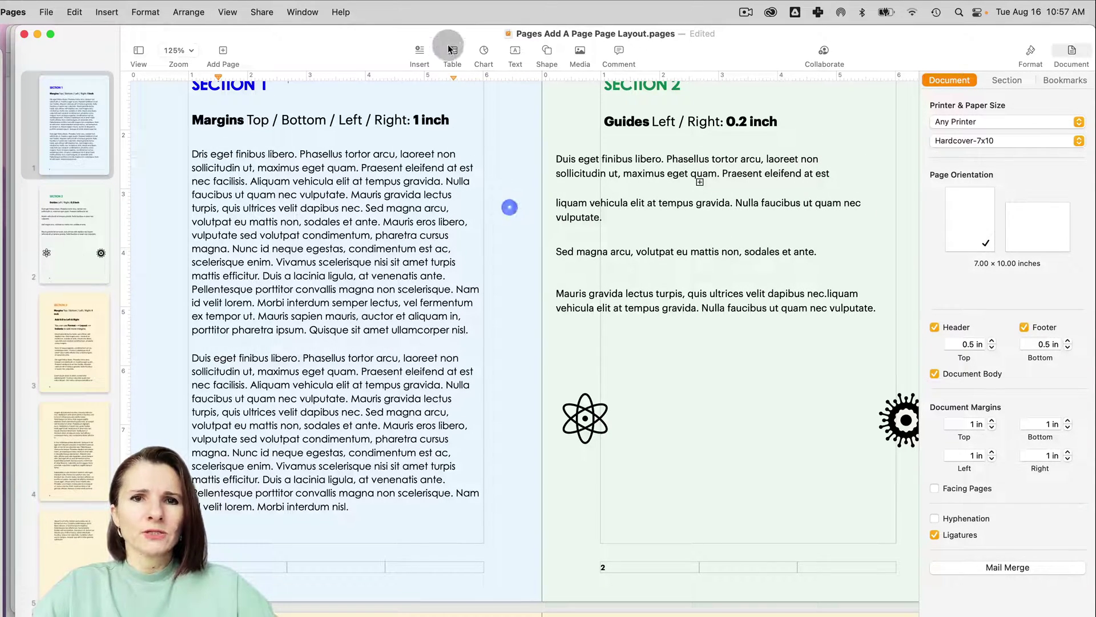
{"action": "left_click", "coordinate": [303, 12]}
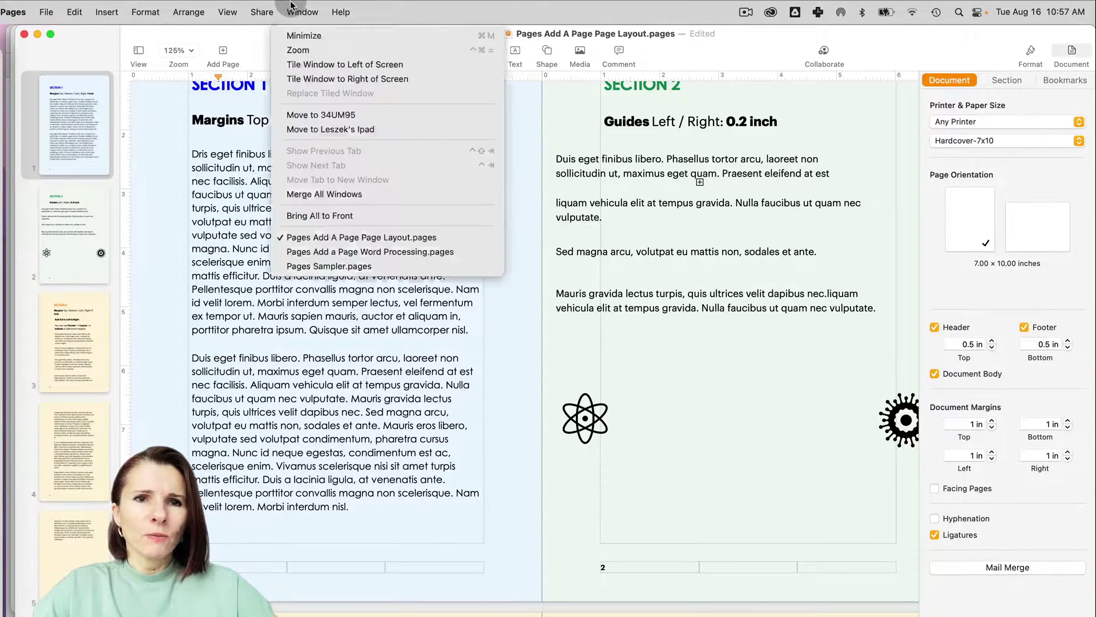
{"action": "left_click", "coordinate": [353, 257]}
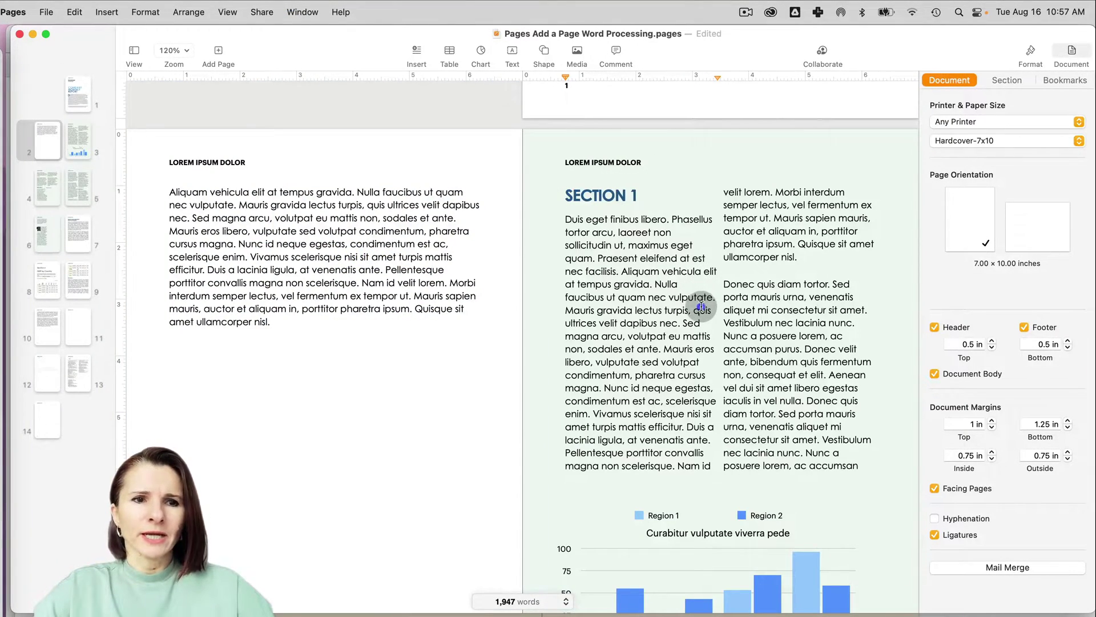
Type the test heading 'JLKJLJLJKLJKLJ' below page 2's paragraph.
{"action": "scroll", "coordinate": [697, 320], "scroll_direction": "up", "scroll_amount": 10}
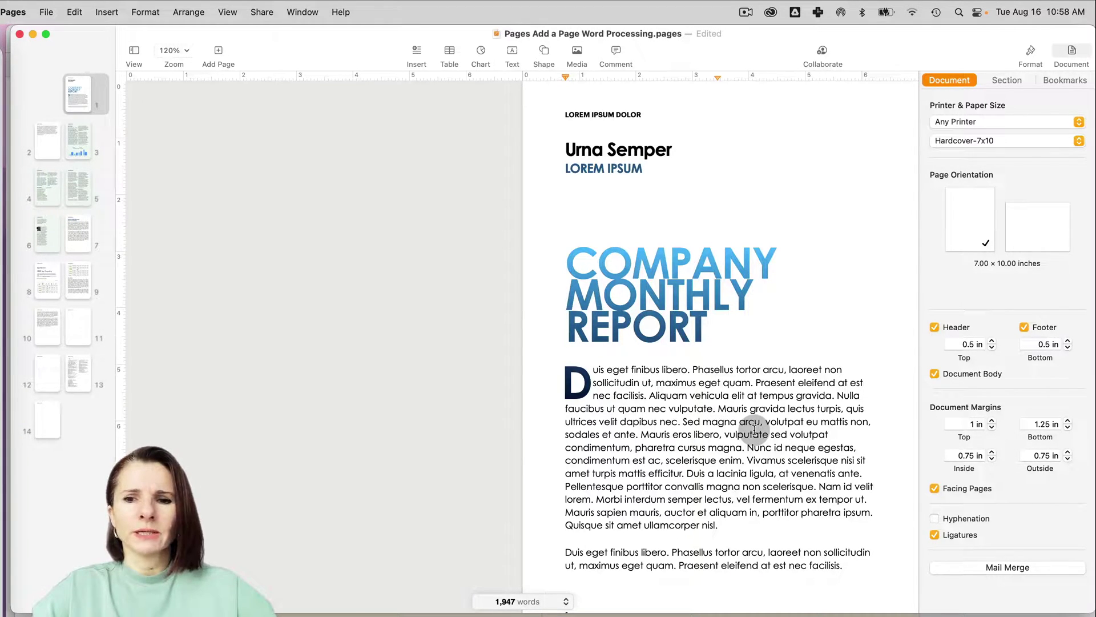
{"action": "scroll", "coordinate": [754, 429], "scroll_direction": "down", "scroll_amount": 15}
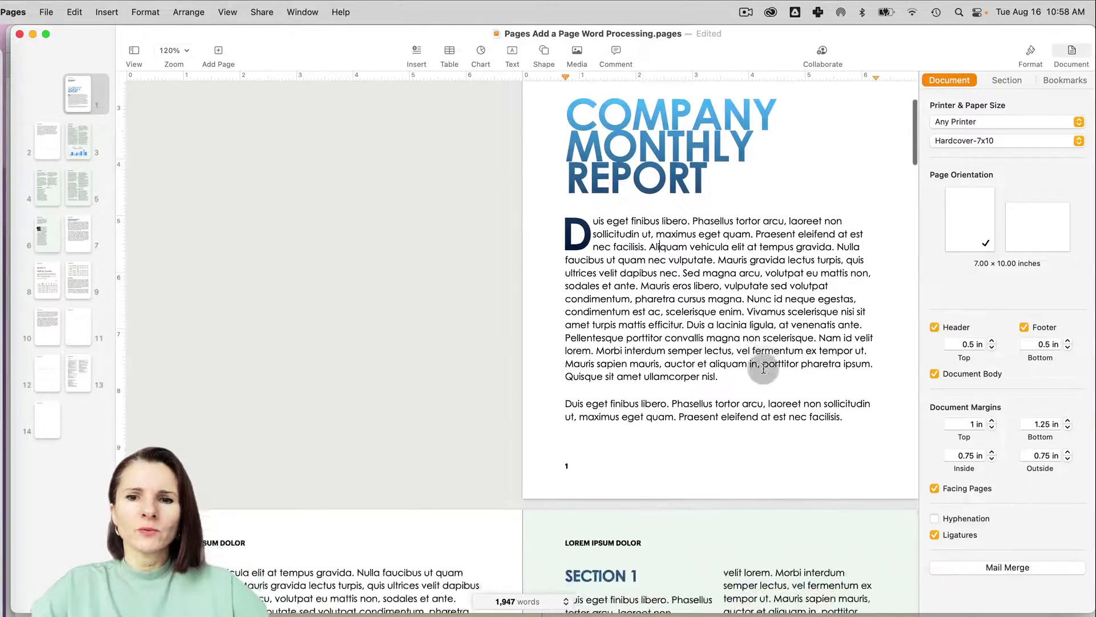
{"action": "scroll", "coordinate": [762, 368], "scroll_direction": "up", "scroll_amount": 3}
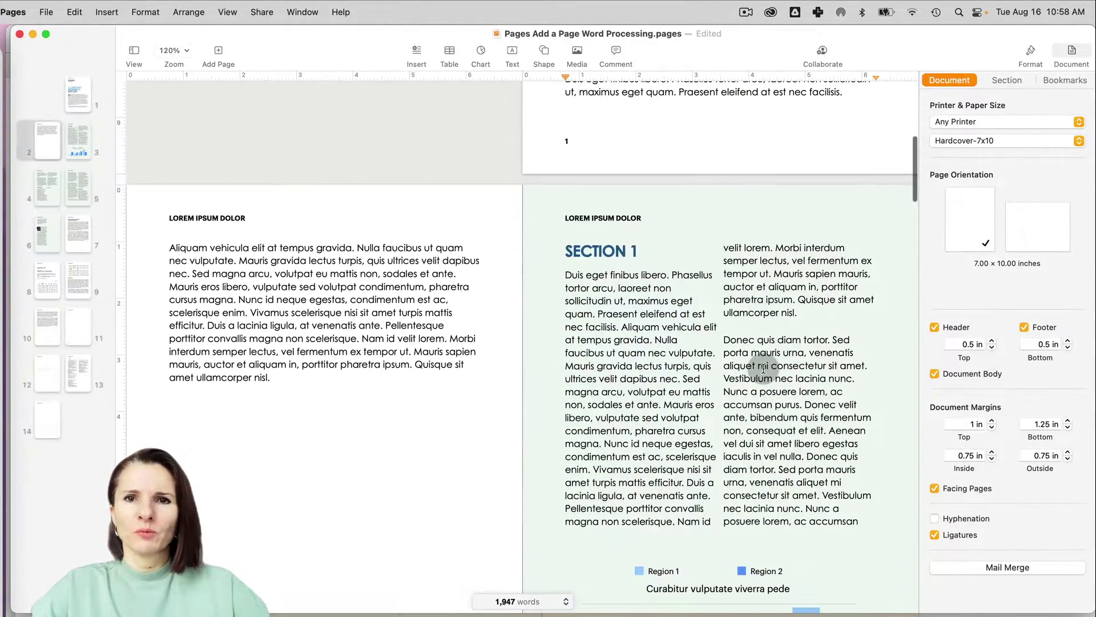
{"action": "left_click", "coordinate": [296, 388]}
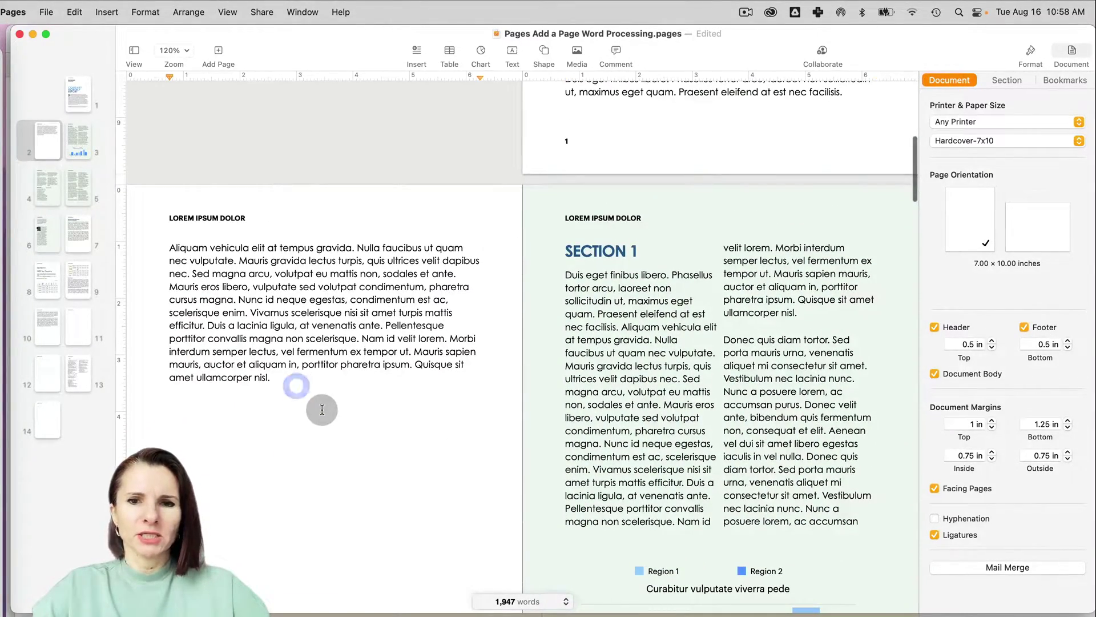
{"action": "left_click", "coordinate": [318, 426]}
{"action": "scroll", "coordinate": [315, 424], "scroll_direction": "down", "scroll_amount": 5}
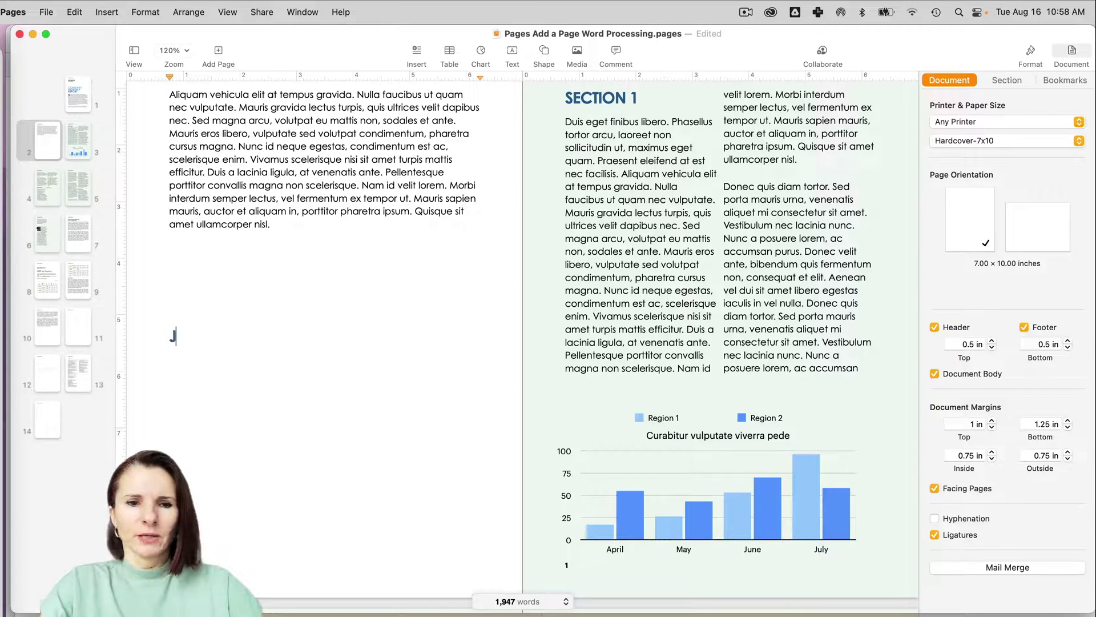
{"action": "type", "text": "JLKJLJLJKLJKLJ"}
Add a page break with test text 'jkjljljlkj', then select all stray text and empty lines.
{"action": "left_click", "coordinate": [304, 420]}
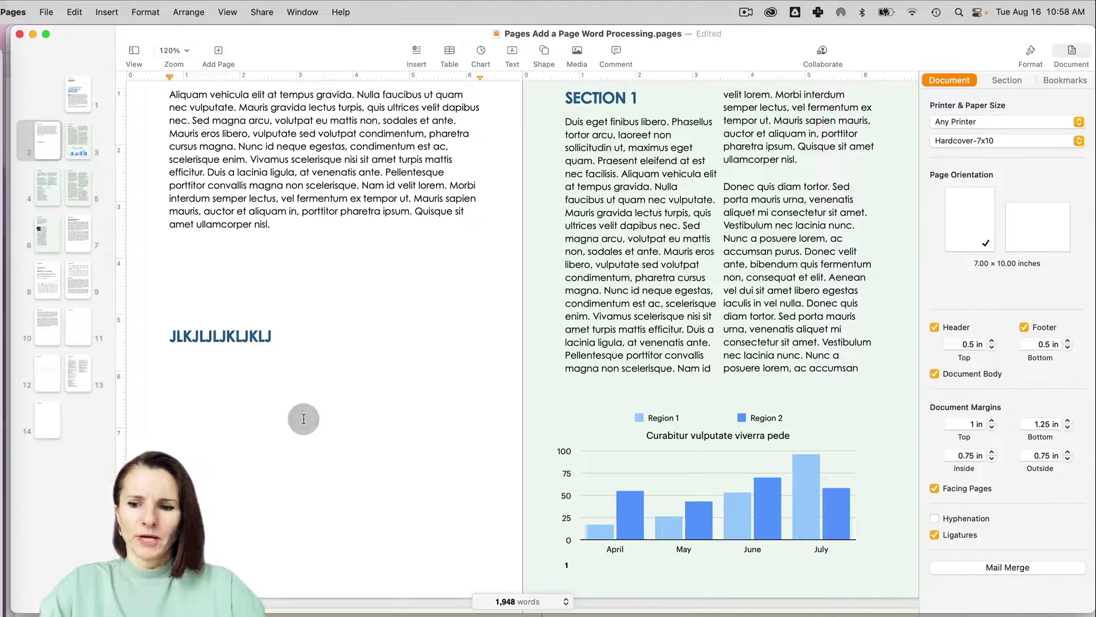
{"action": "key", "text": "super+Return"}
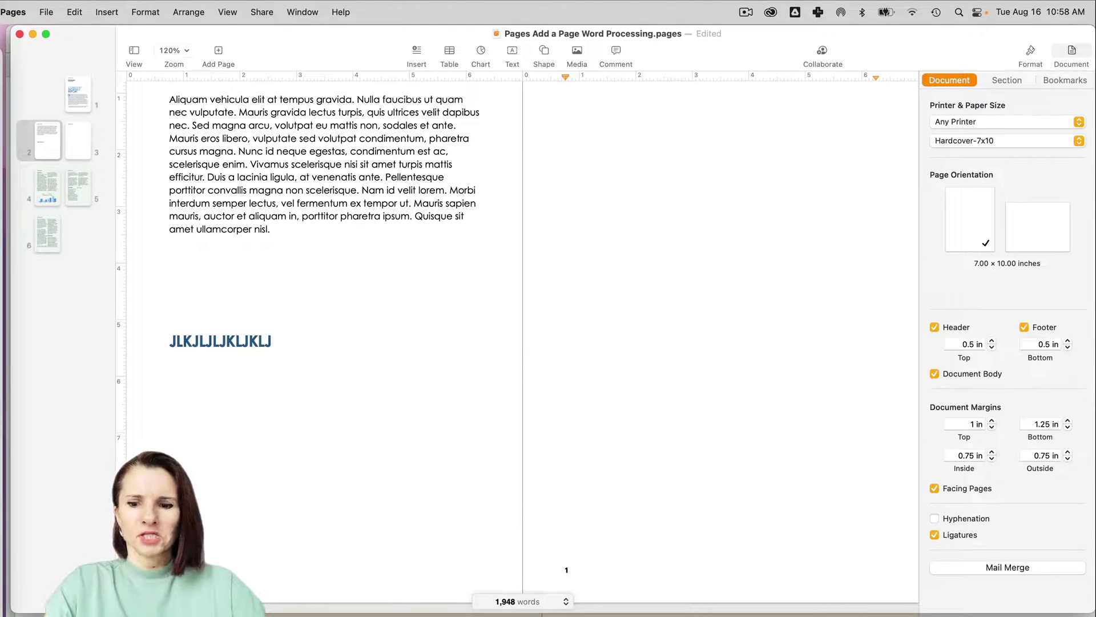
{"action": "type", "text": "jkjljljlkj"}
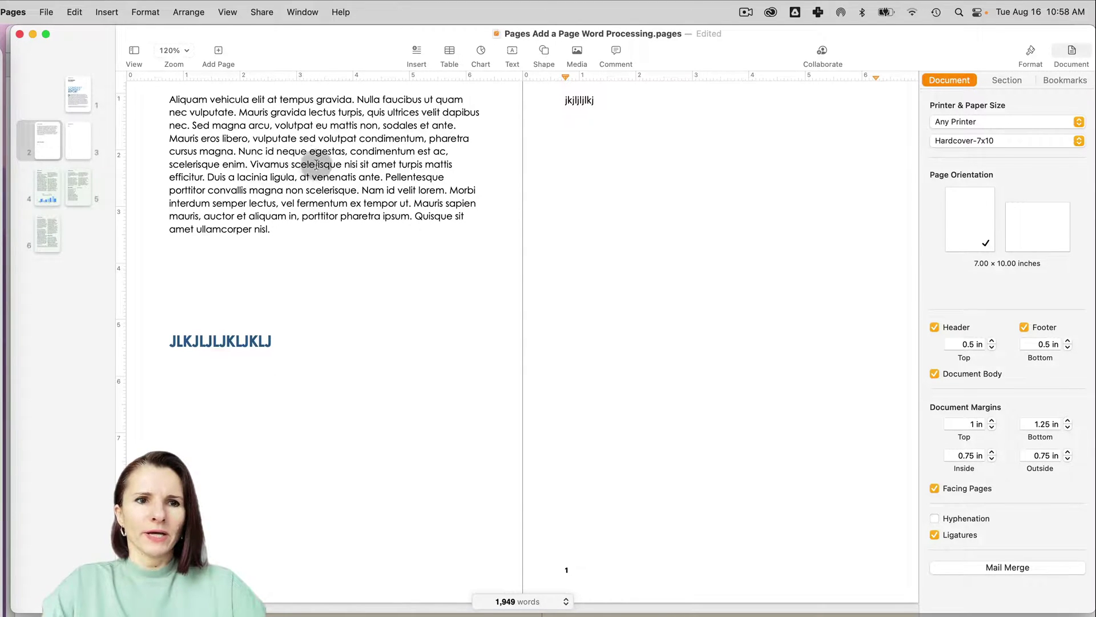
{"action": "scroll", "coordinate": [315, 165], "scroll_direction": "up", "scroll_amount": 2}
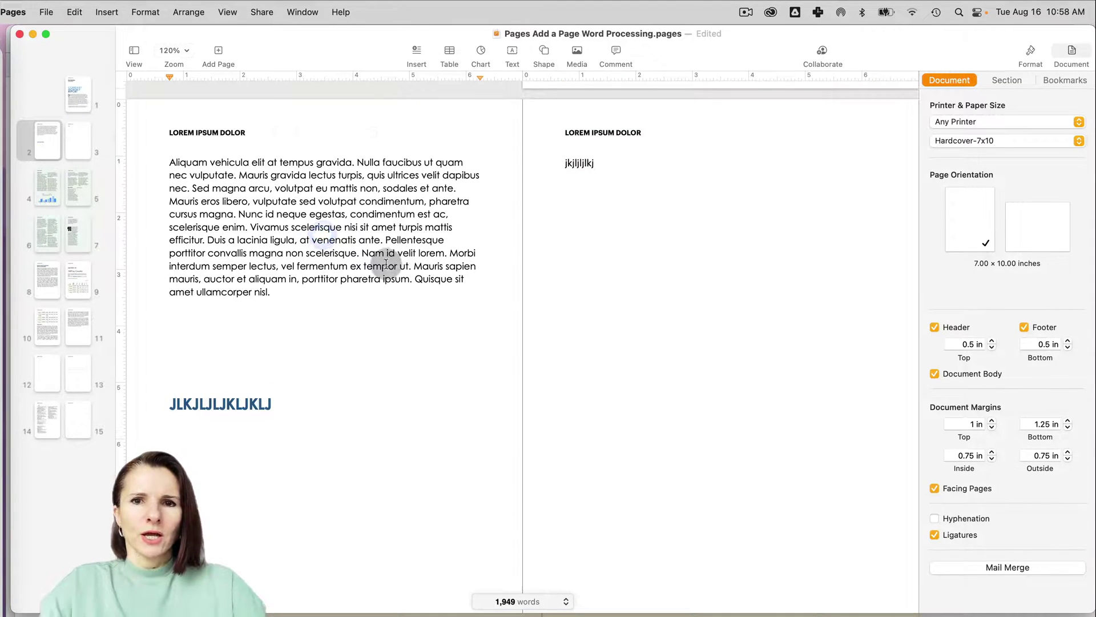
{"action": "left_click_drag", "start_coordinate": [618, 152], "coordinate": [239, 358]}
Delete the stray text so Section 1 moves back, then add a blank page after page 2.
{"action": "key", "text": "BackSpace"}
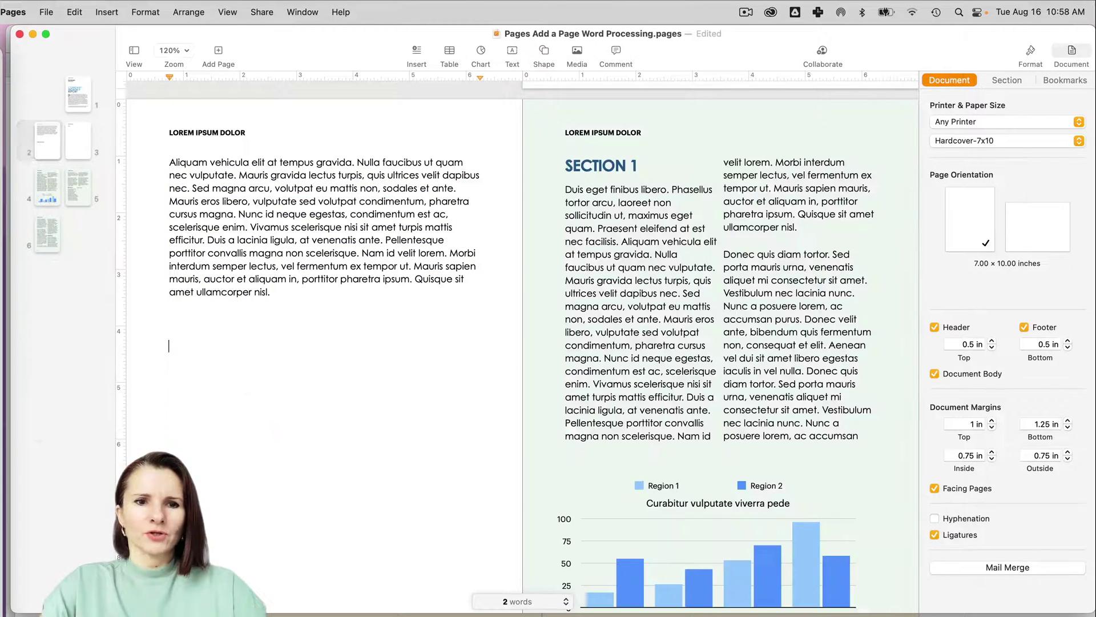
{"action": "scroll", "coordinate": [188, 348], "scroll_direction": "up", "scroll_amount": 2}
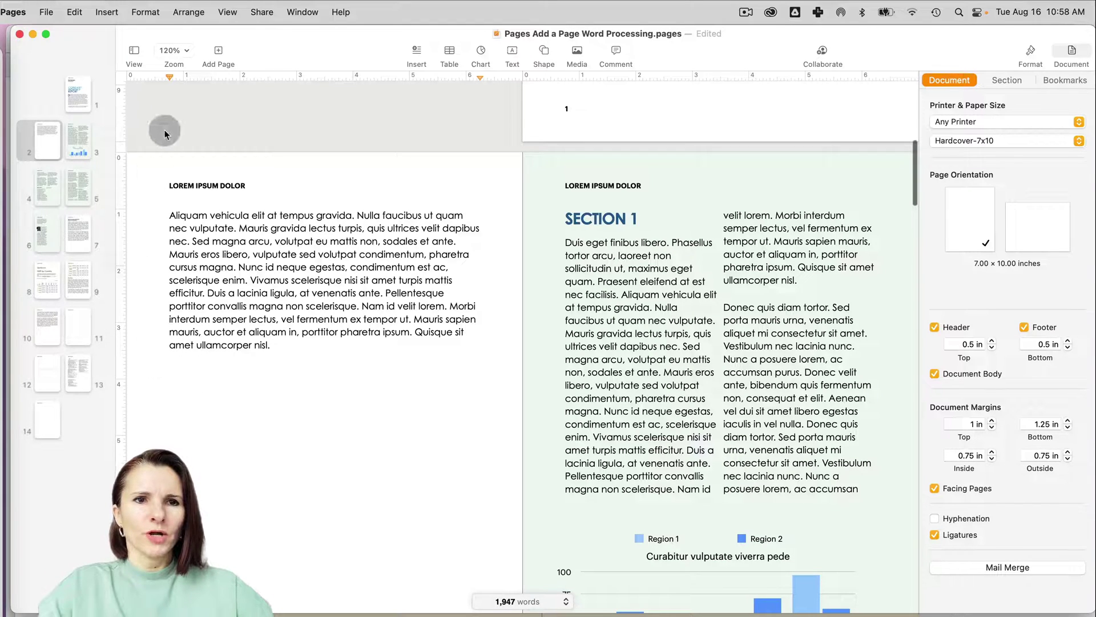
{"action": "left_click", "coordinate": [219, 51]}
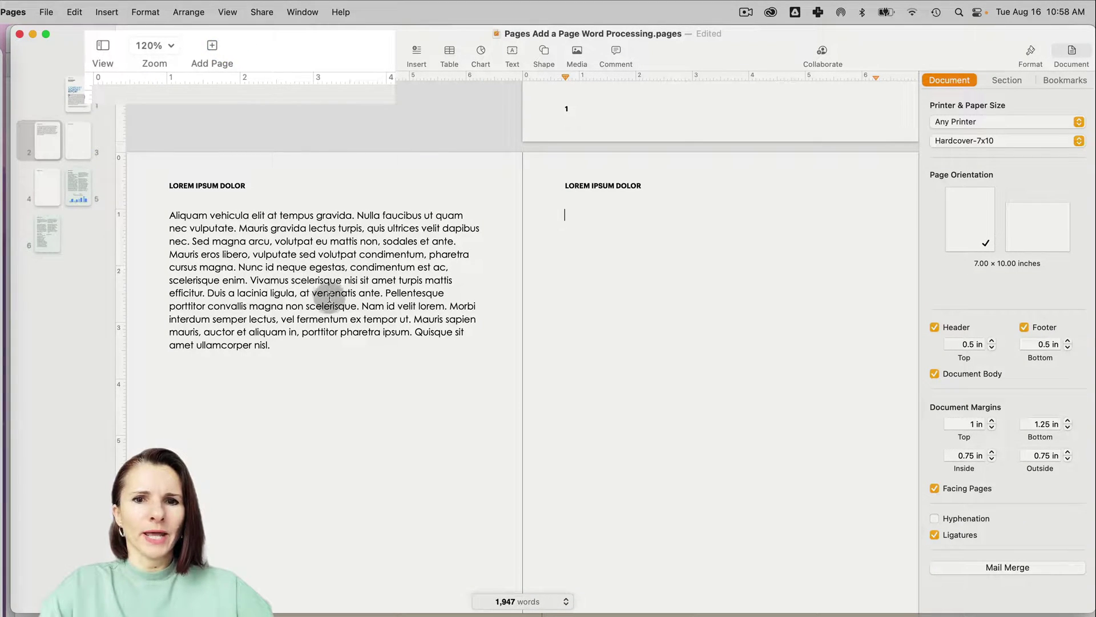
Select the new blank page 3 in the thumbnail sidebar.
{"action": "scroll", "coordinate": [668, 257], "scroll_direction": "down", "scroll_amount": 2}
{"action": "scroll", "coordinate": [668, 256], "scroll_direction": "up", "scroll_amount": 1}
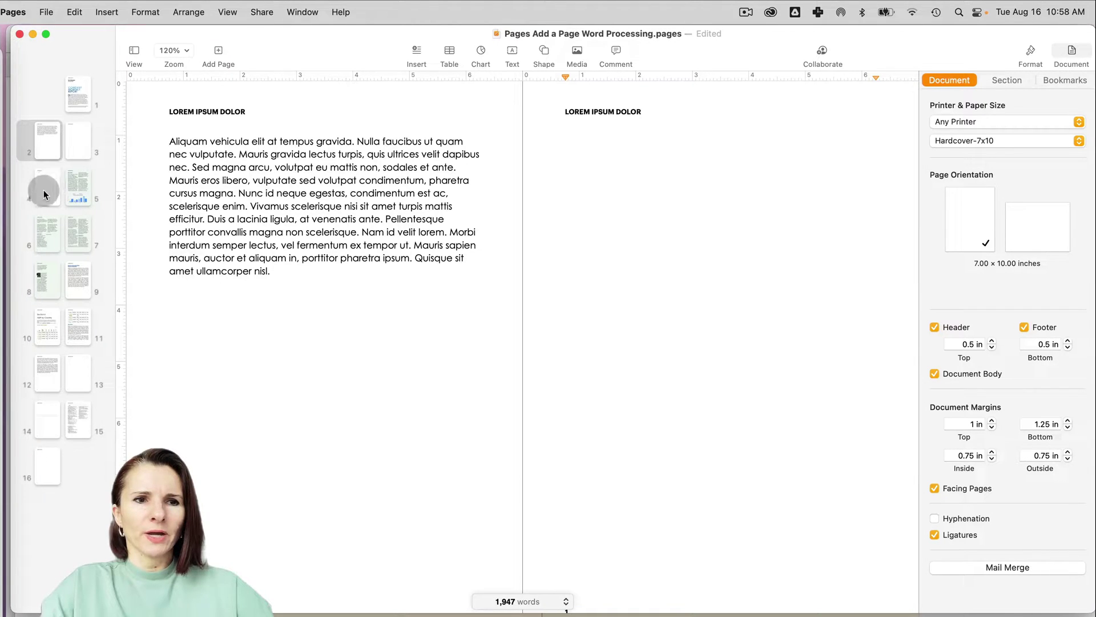
{"action": "left_click", "coordinate": [75, 148]}
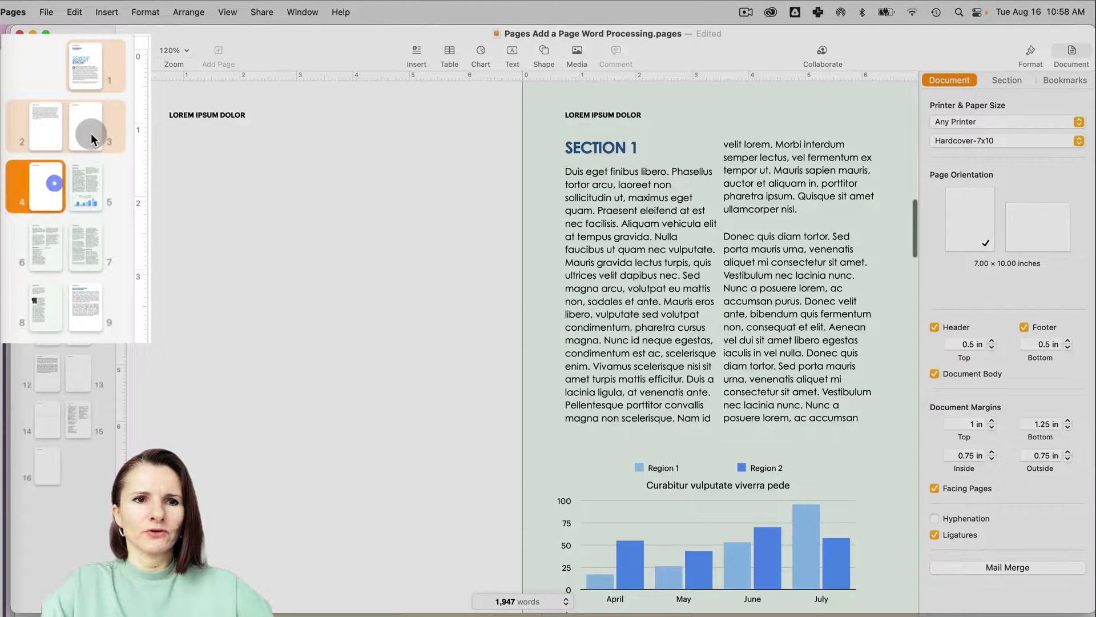
{"action": "scroll", "coordinate": [427, 285], "scroll_direction": "down", "scroll_amount": 3}
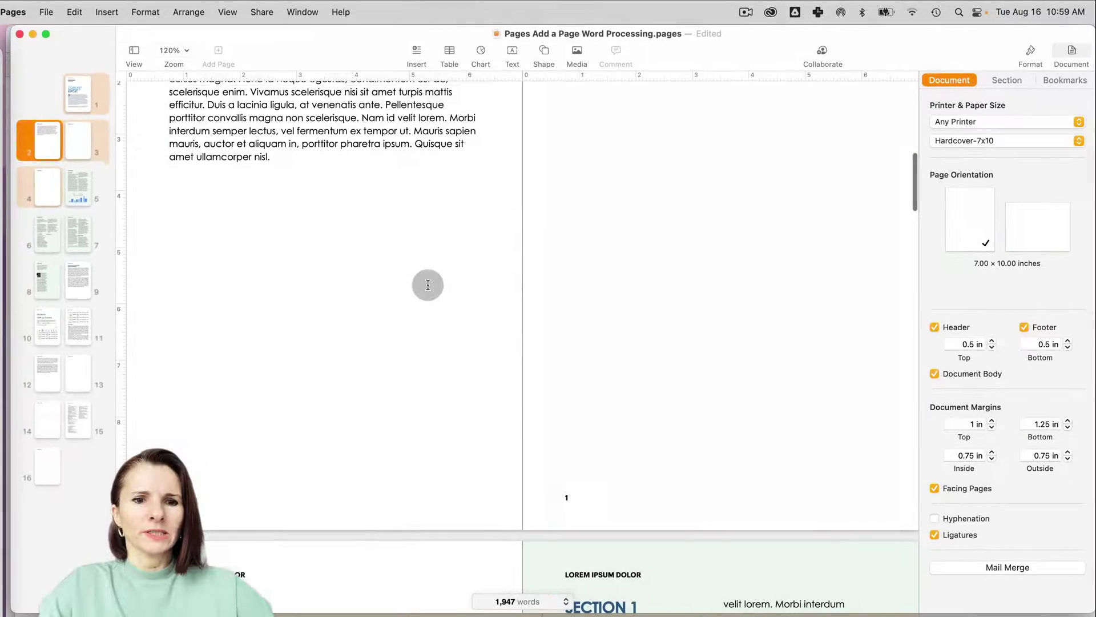
{"action": "scroll", "coordinate": [428, 284], "scroll_direction": "up", "scroll_amount": 2}
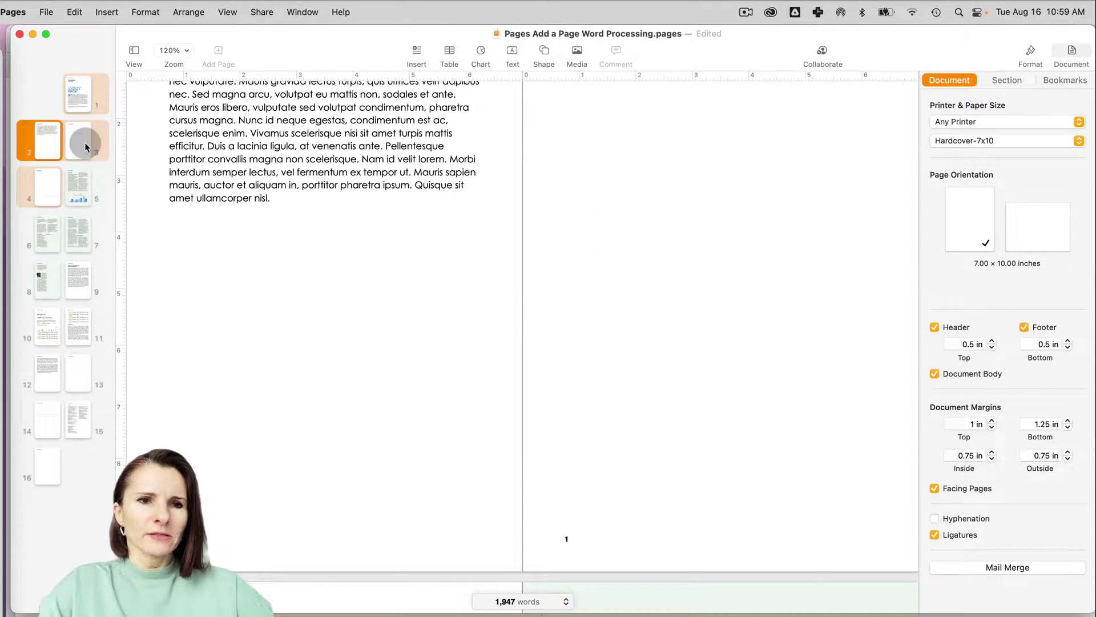
{"action": "left_click", "coordinate": [84, 145]}
{"action": "right_click", "coordinate": [85, 145]}
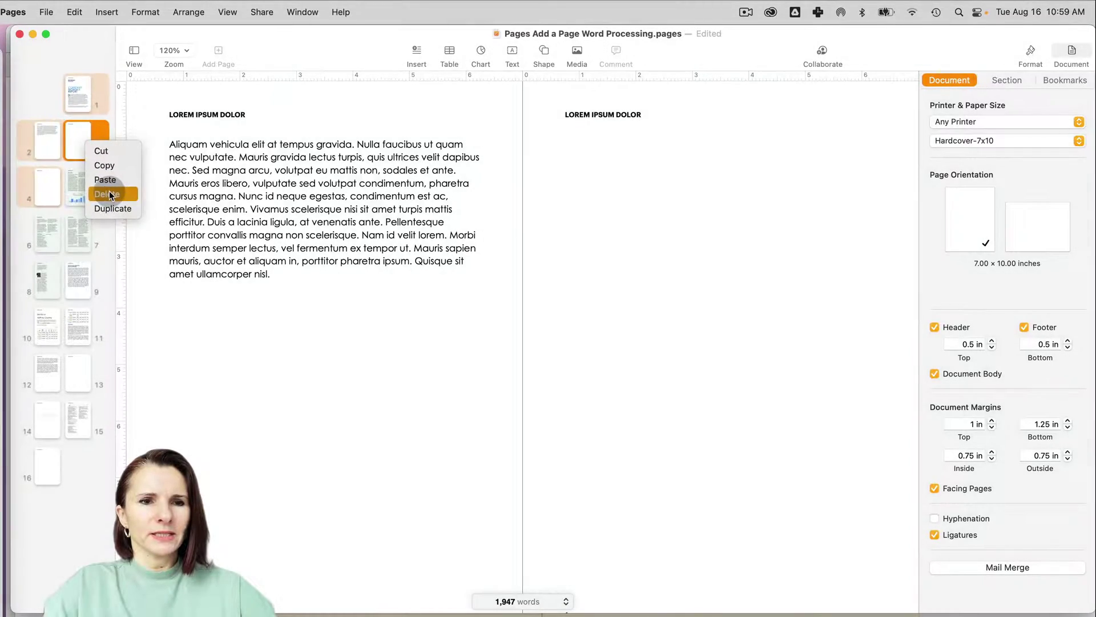
{"action": "left_click", "coordinate": [117, 209]}
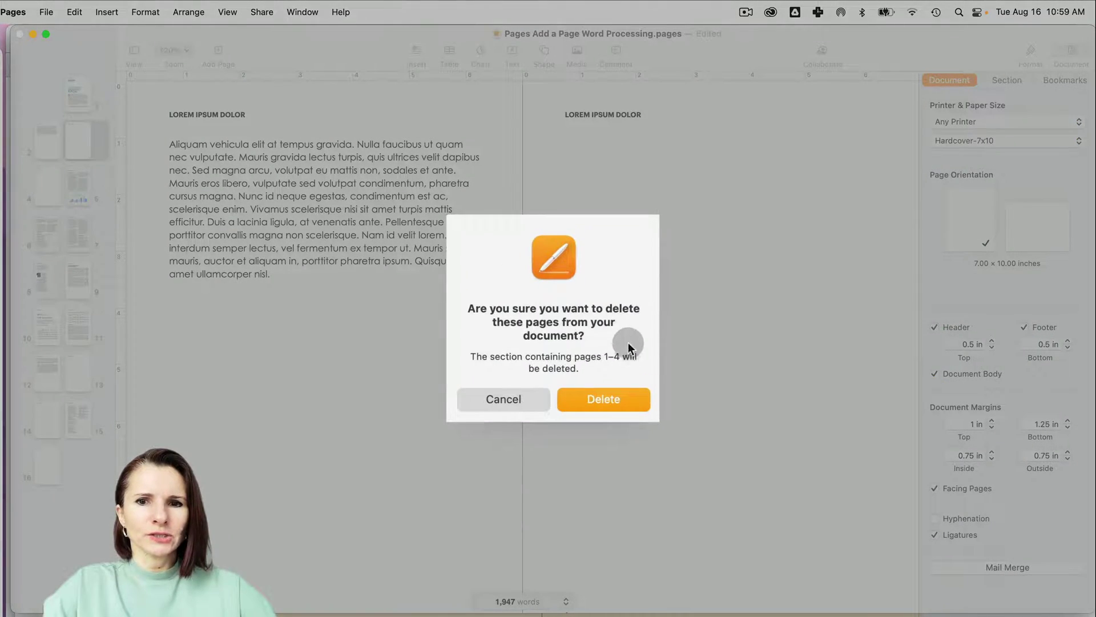
{"action": "left_click", "coordinate": [598, 398]}
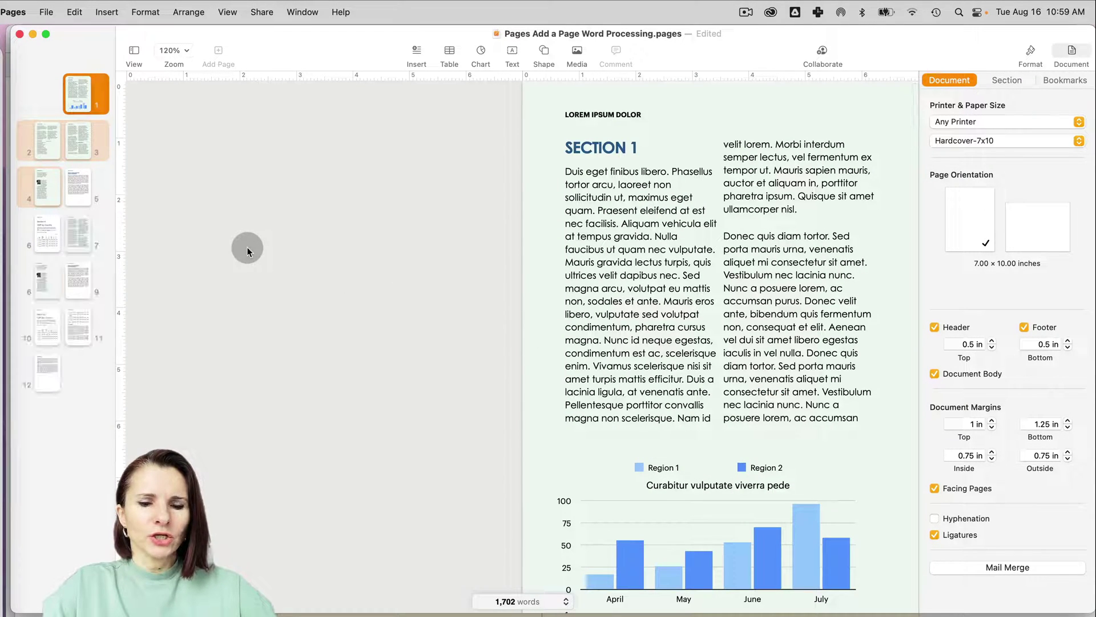
{"action": "key", "text": "cmd+z"}
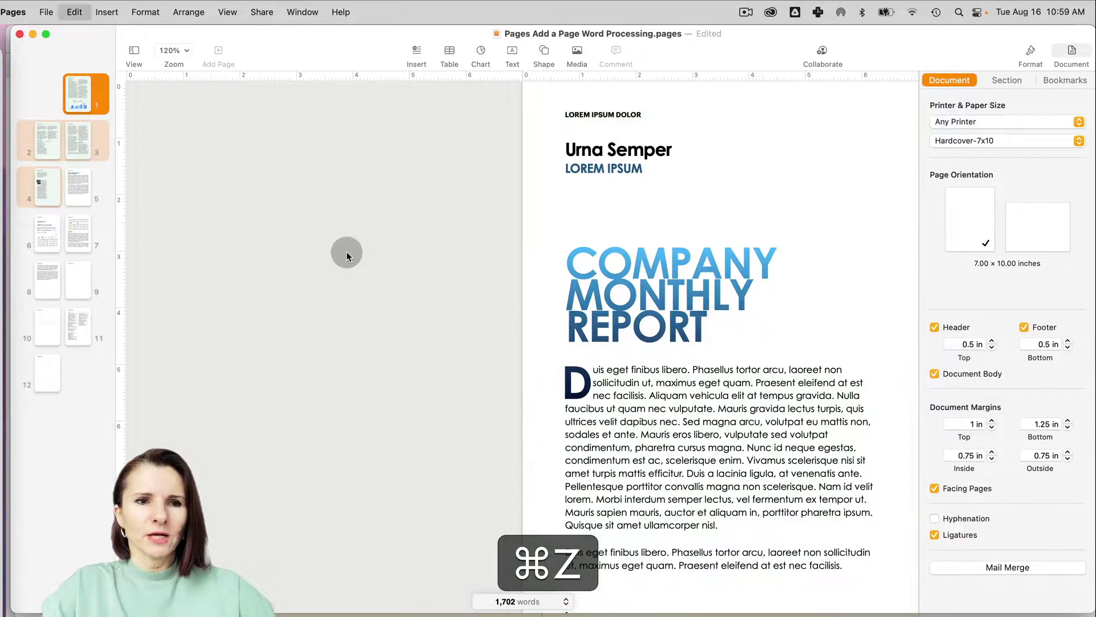
Delete the blank pages so Section 1 returns to page 3.
{"action": "left_click", "coordinate": [96, 136]}
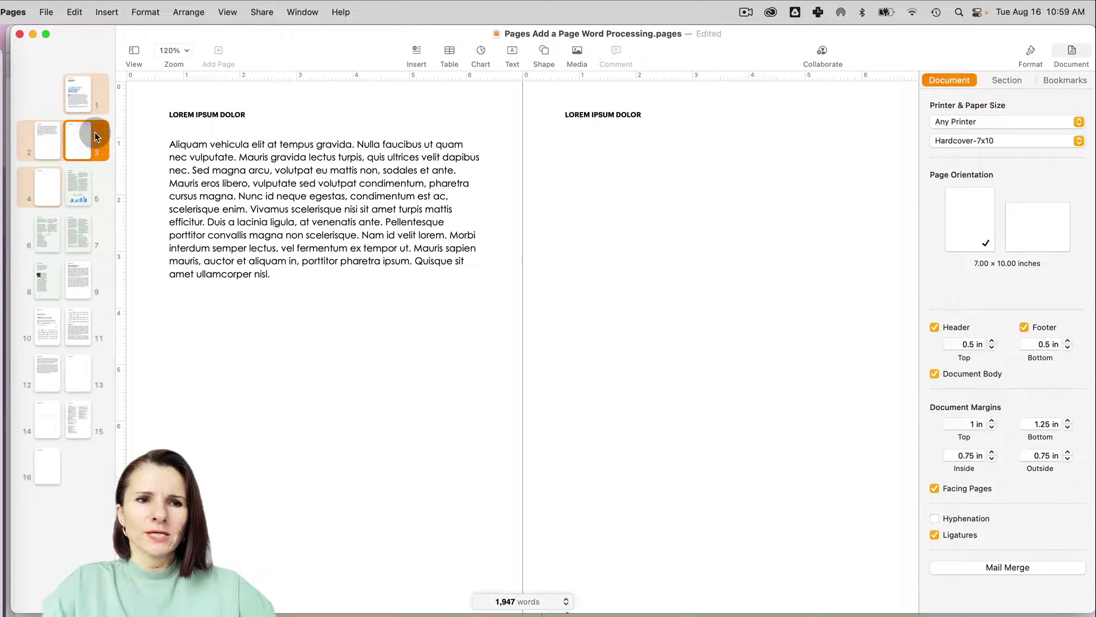
{"action": "left_click", "coordinate": [313, 290]}
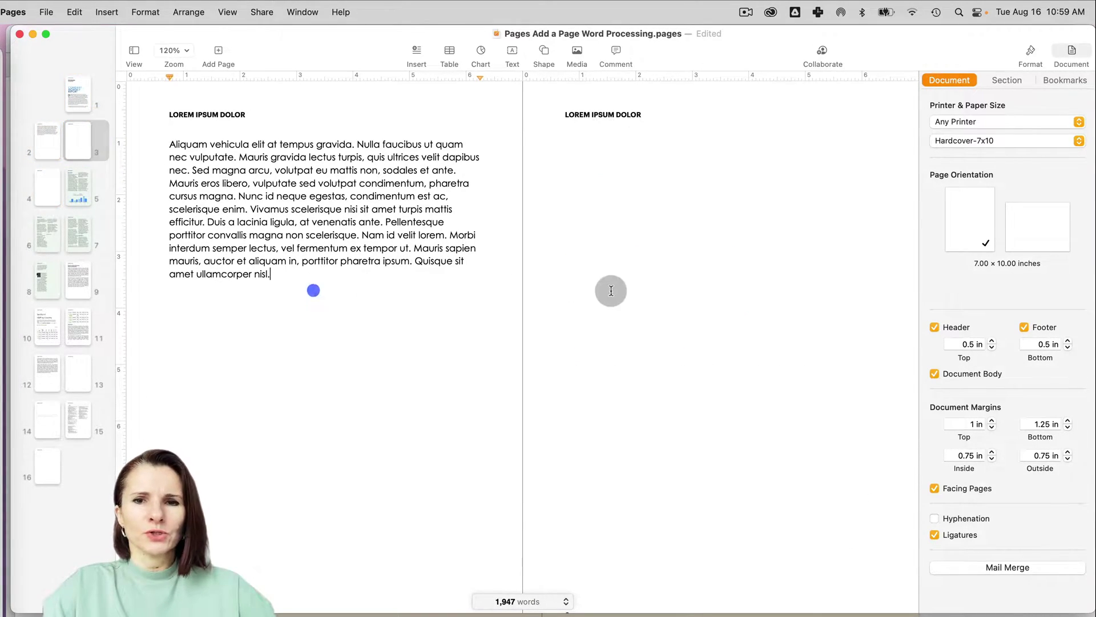
{"action": "scroll", "coordinate": [612, 291], "scroll_direction": "down", "scroll_amount": 10}
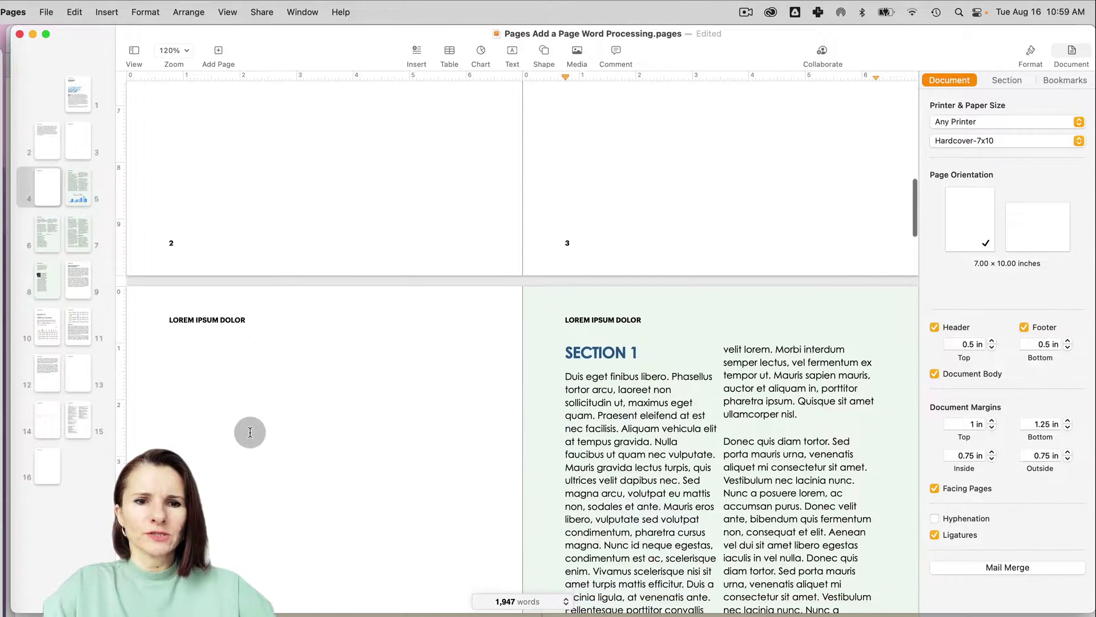
{"action": "left_click", "coordinate": [242, 423]}
{"action": "scroll", "coordinate": [240, 434], "scroll_direction": "down", "scroll_amount": 5}
{"action": "scroll", "coordinate": [222, 521], "scroll_direction": "down", "scroll_amount": 2}
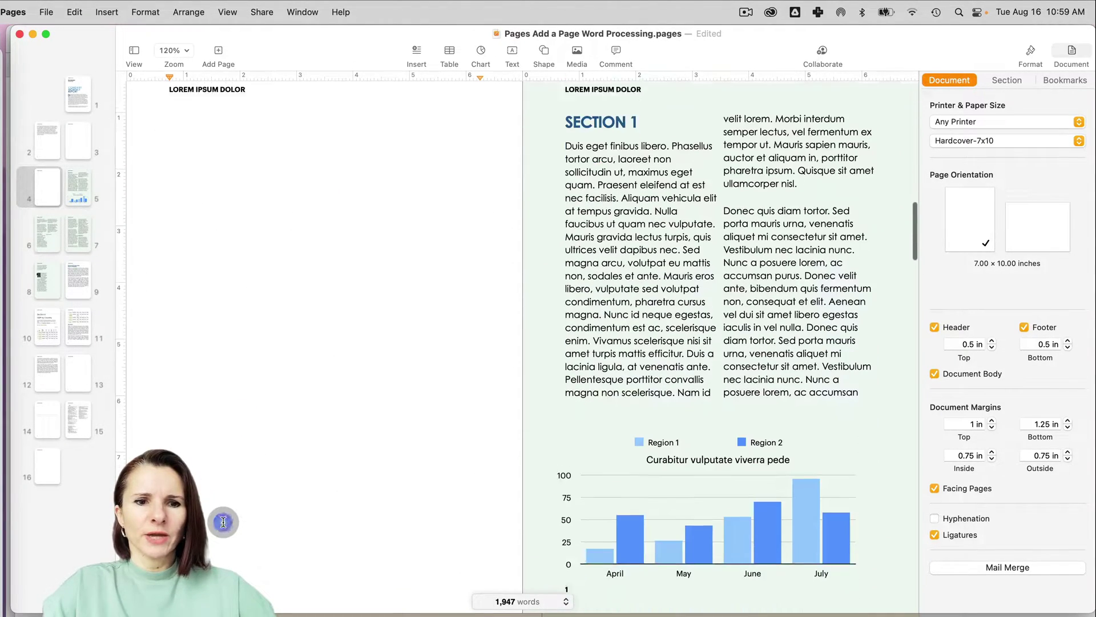
{"action": "scroll", "coordinate": [239, 446], "scroll_direction": "up", "scroll_amount": 3}
{"action": "key", "text": "BackSpace"}
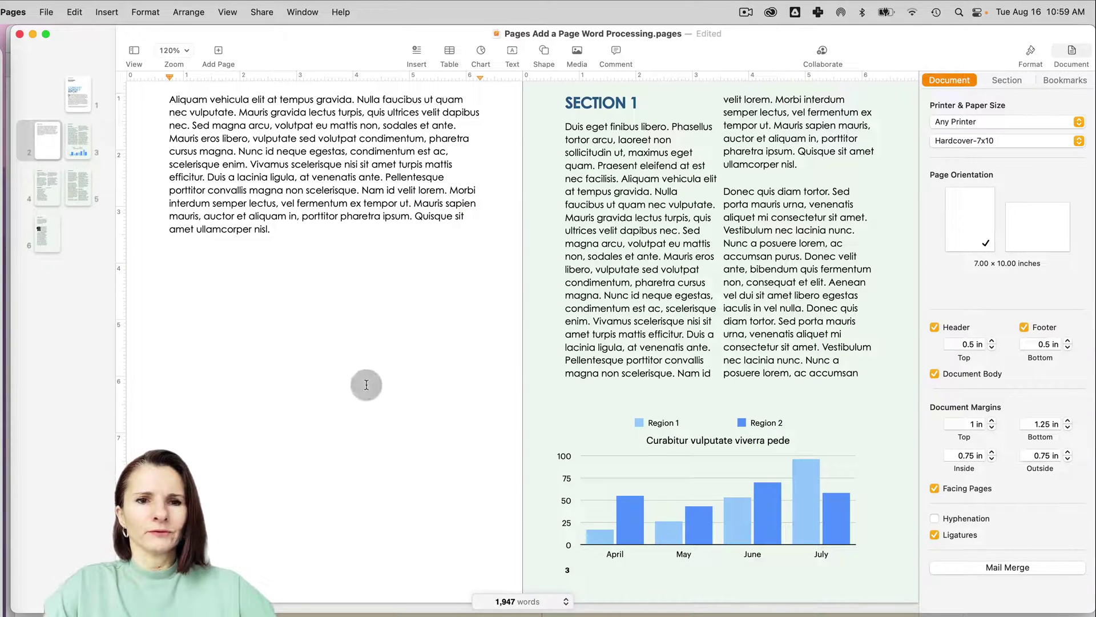
Save the document and bring up the actions menu for page 2.
{"action": "left_click", "coordinate": [272, 295]}
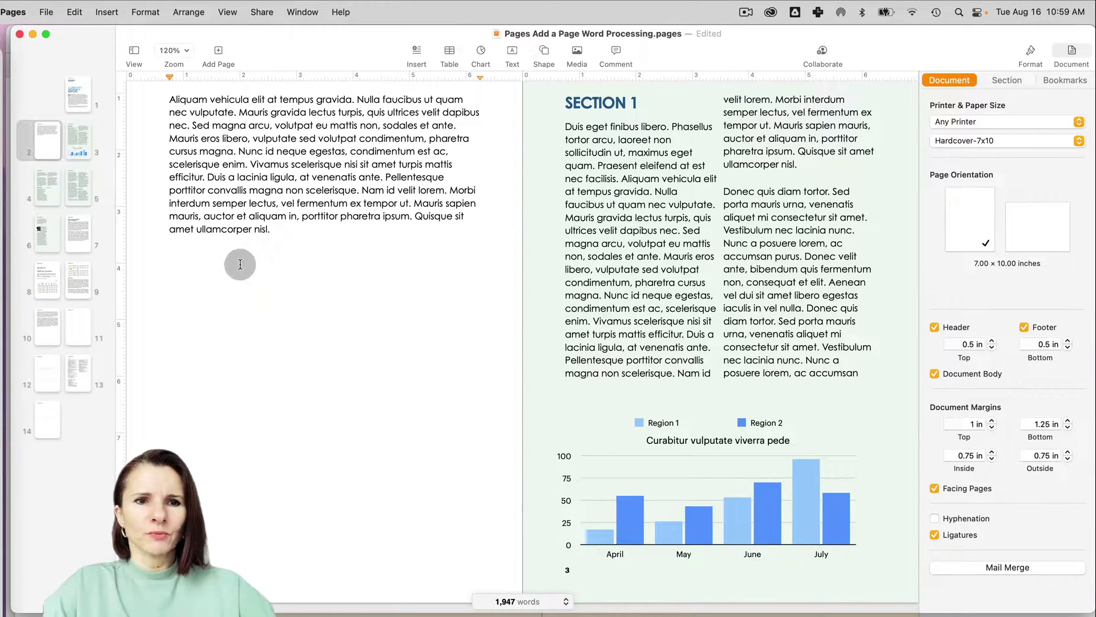
{"action": "left_click", "coordinate": [252, 323]}
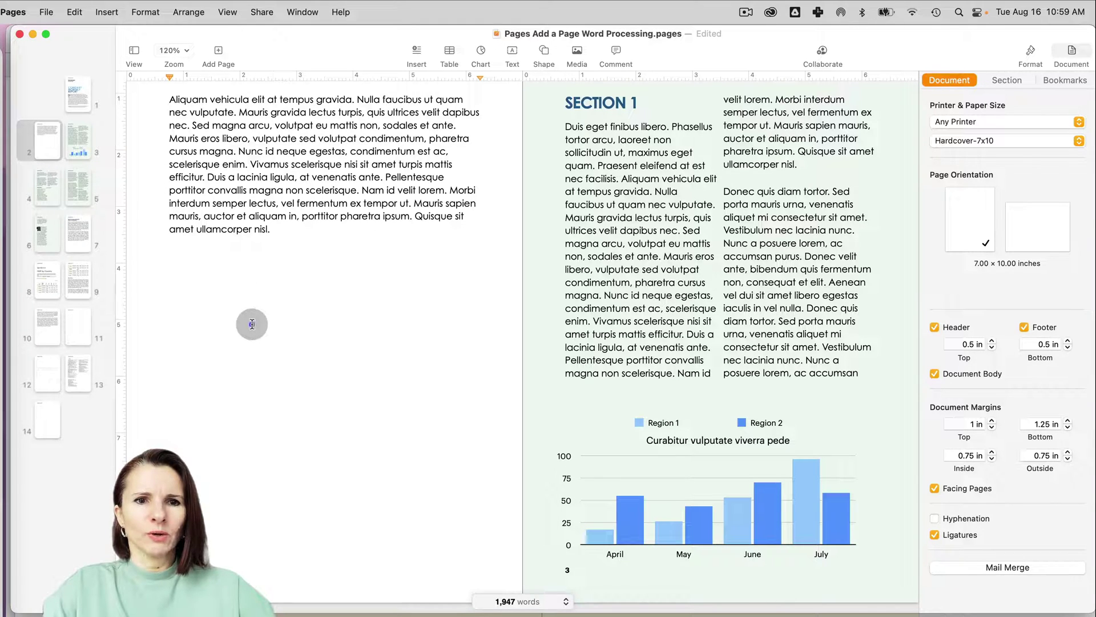
{"action": "key", "text": "super+s"}
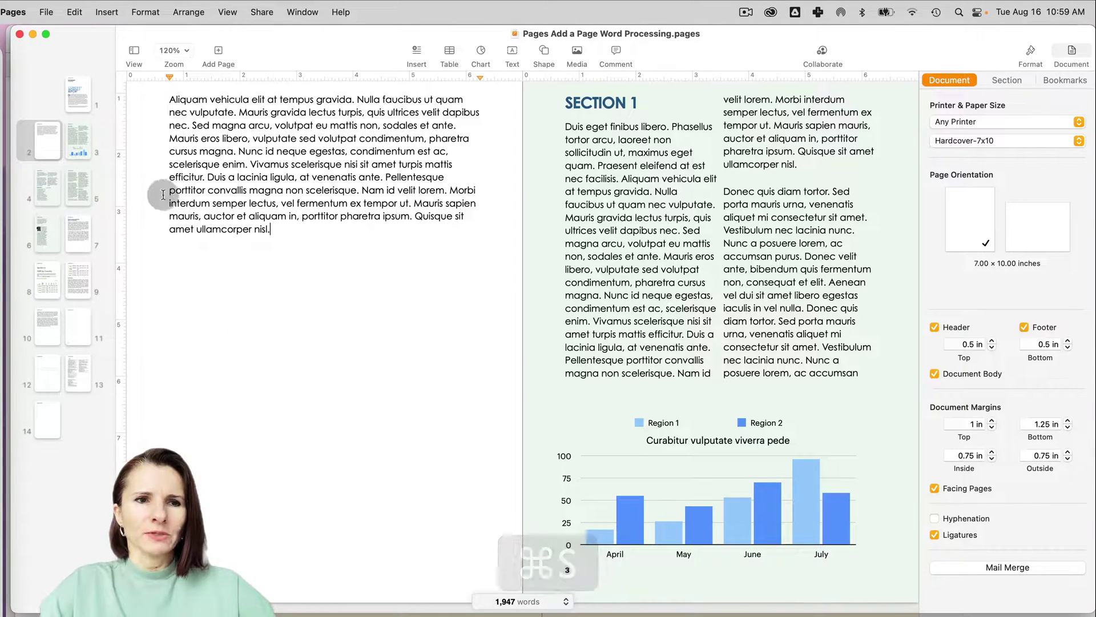
{"action": "right_click", "coordinate": [51, 145]}
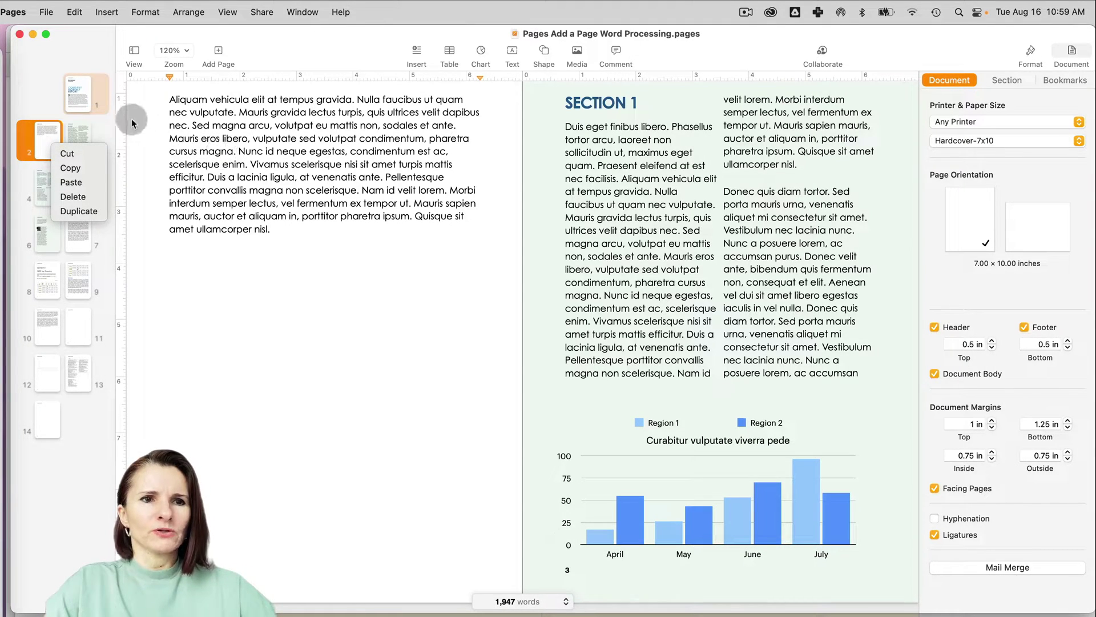
{"action": "left_click", "coordinate": [84, 91]}
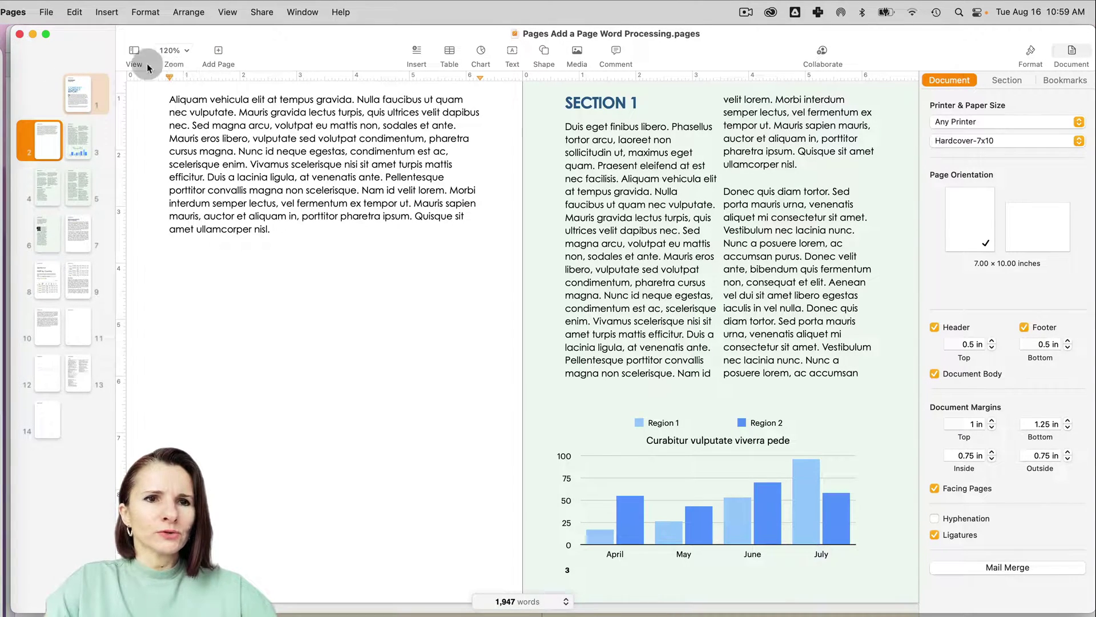
{"action": "left_click", "coordinate": [135, 52]}
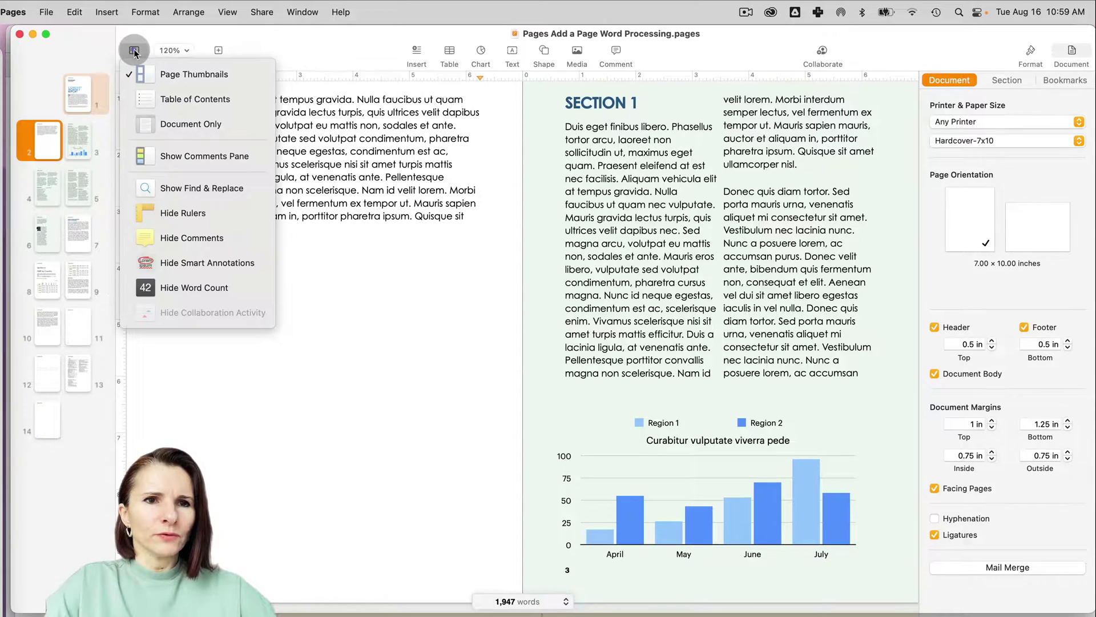
{"action": "left_click", "coordinate": [139, 74]}
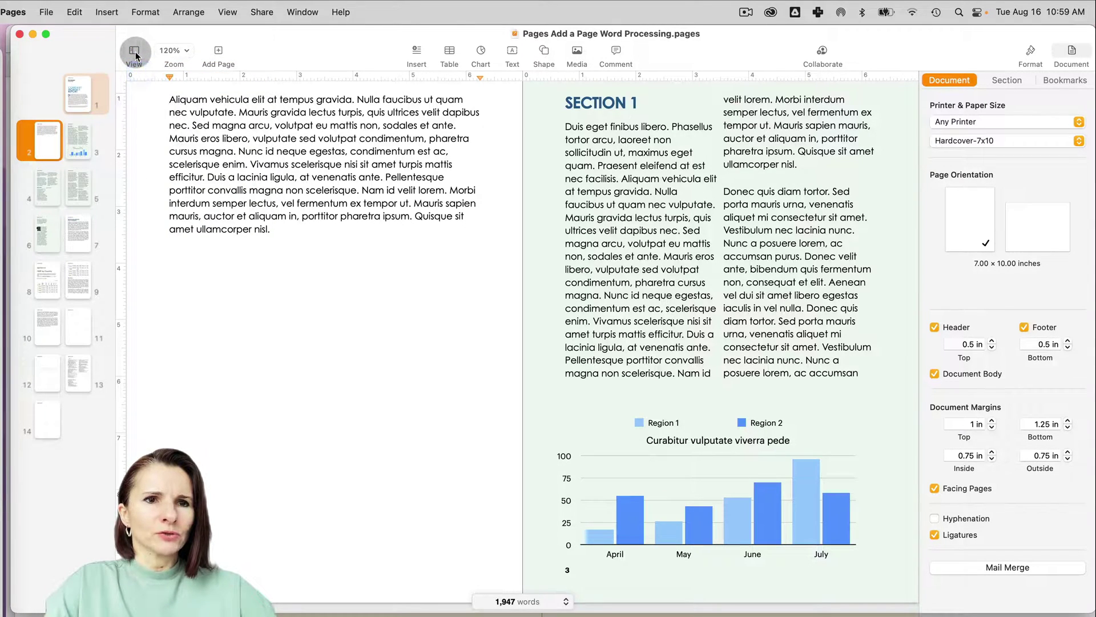
{"action": "left_click", "coordinate": [134, 52]}
{"action": "left_click", "coordinate": [131, 68]}
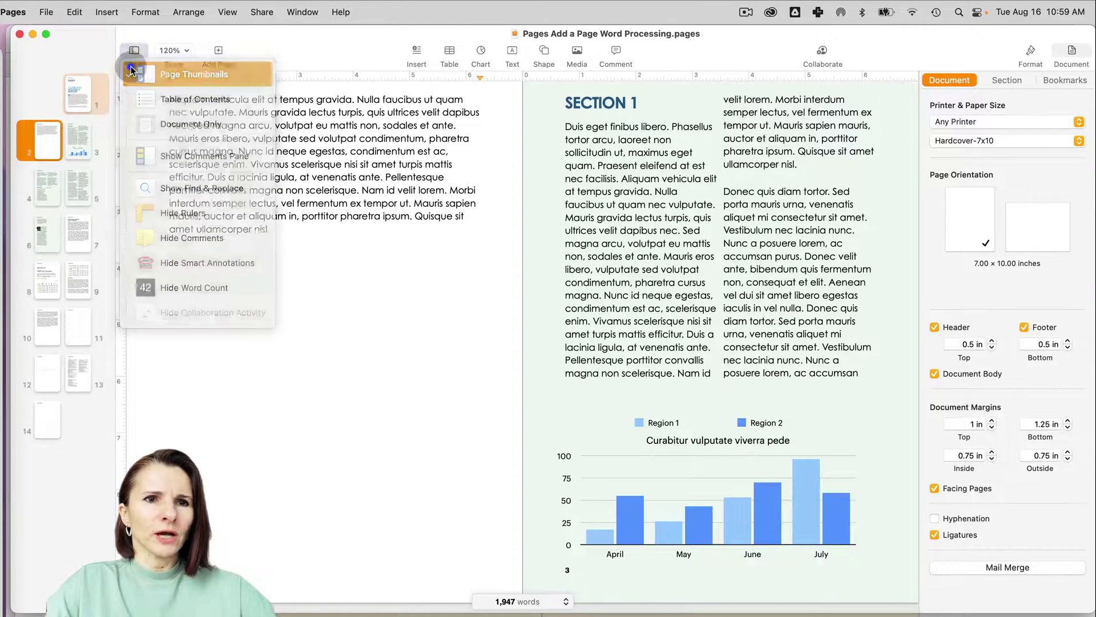
{"action": "left_click", "coordinate": [131, 67]}
{"action": "left_click", "coordinate": [140, 121]}
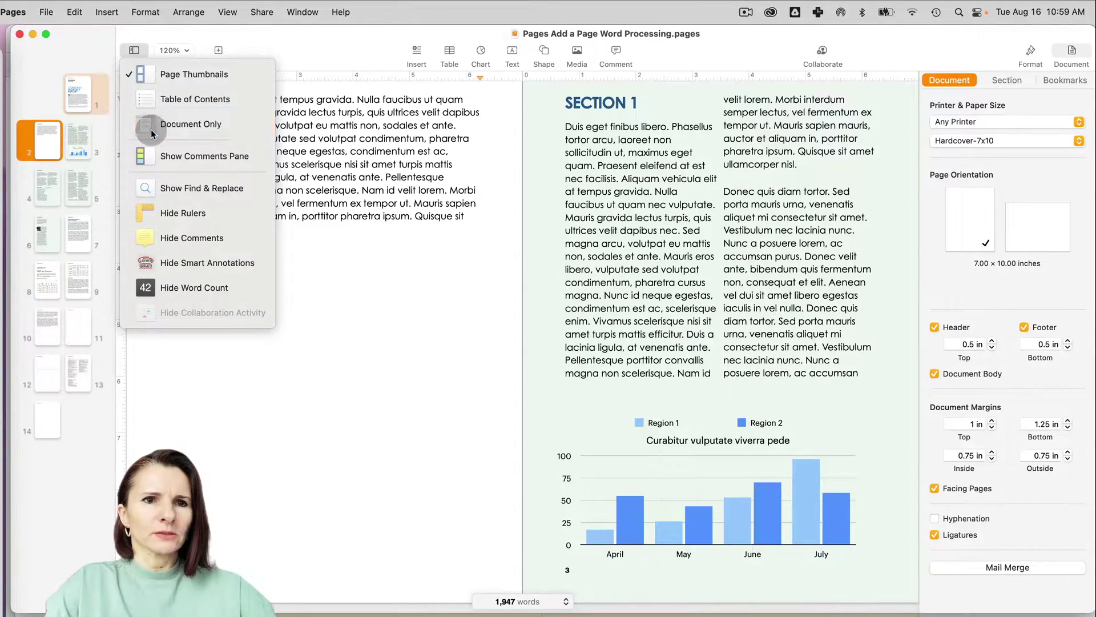
{"action": "left_click", "coordinate": [28, 50]}
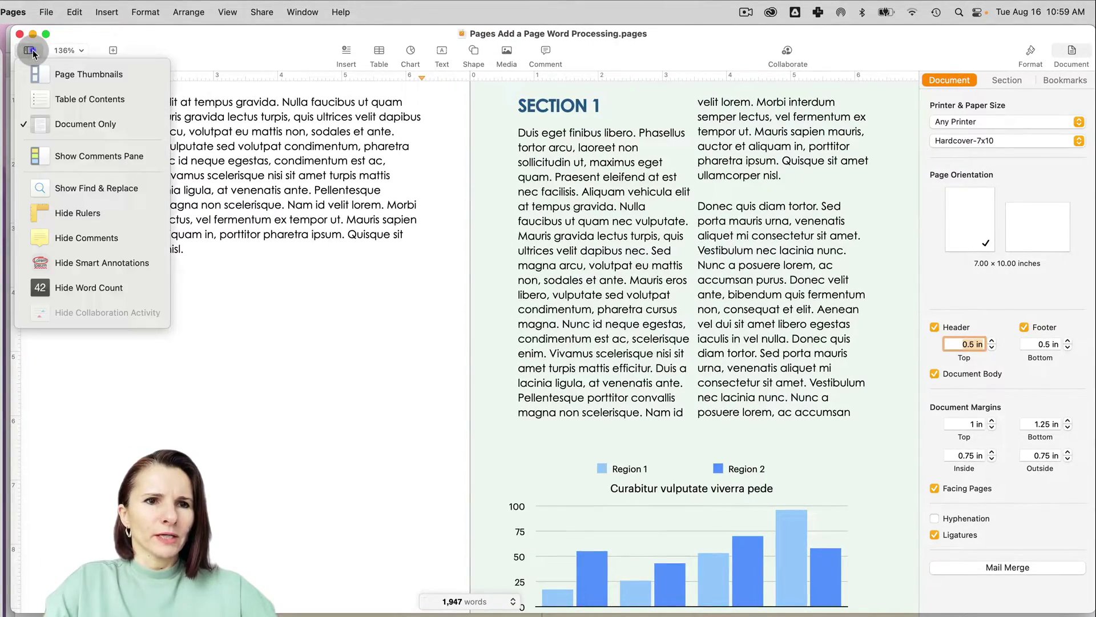
{"action": "left_click", "coordinate": [43, 80]}
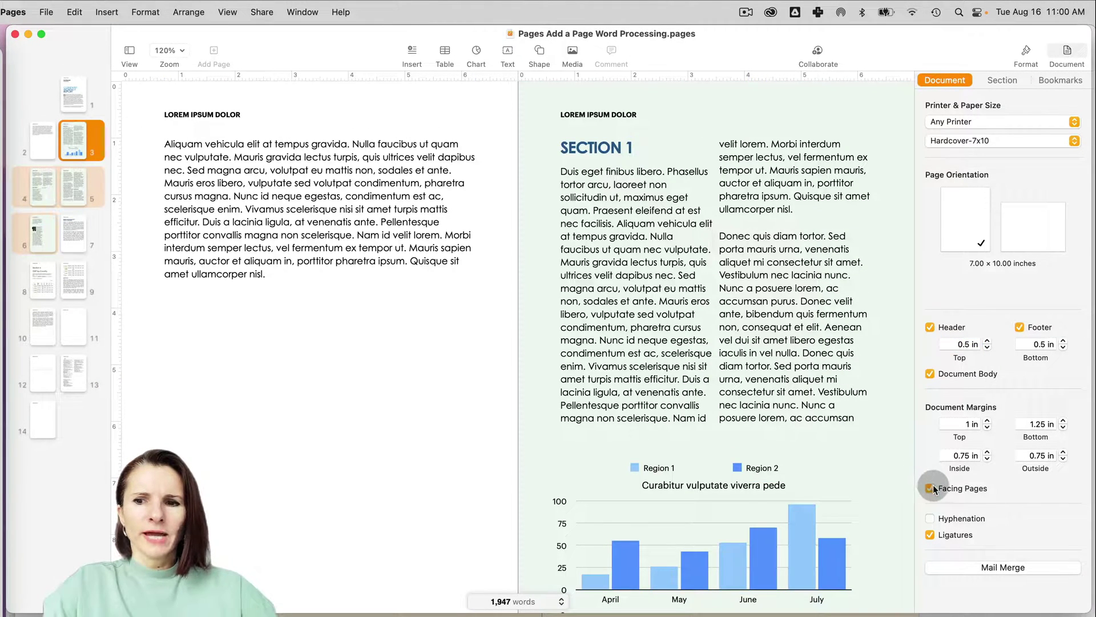
Toggle Facing Pages off, on, then off again to leave single pages.
{"action": "left_click", "coordinate": [930, 488]}
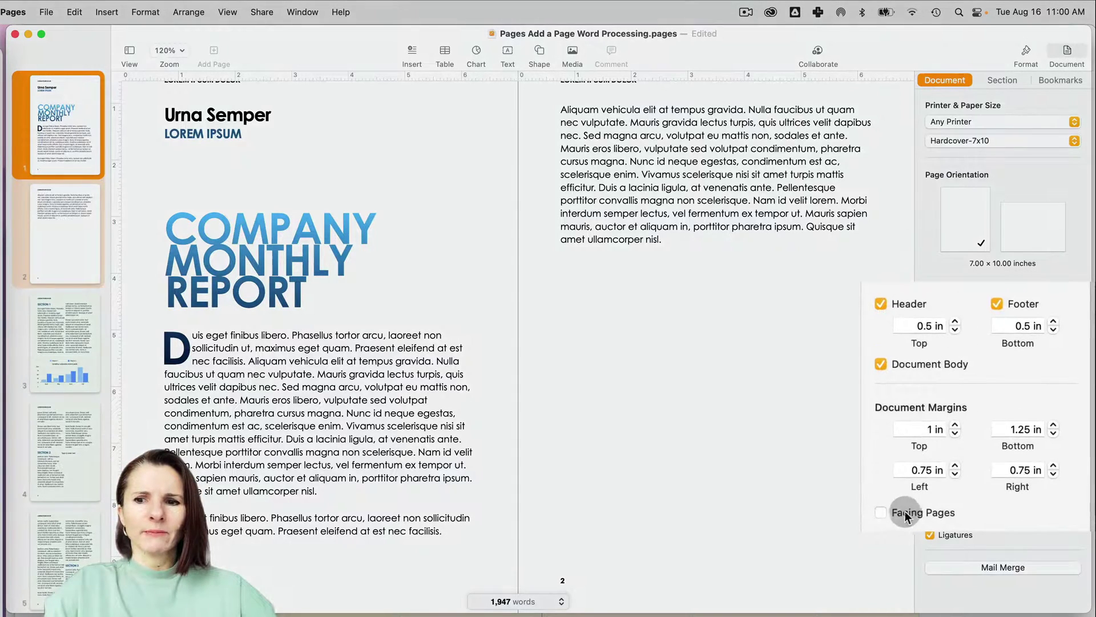
{"action": "left_click", "coordinate": [943, 136]}
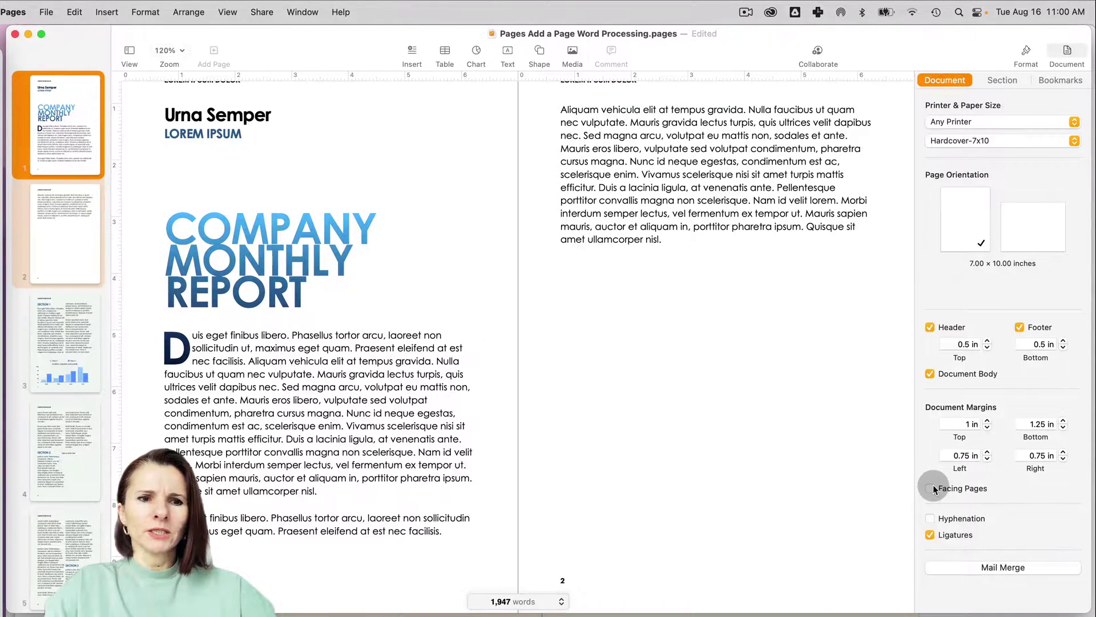
{"action": "left_click", "coordinate": [930, 488]}
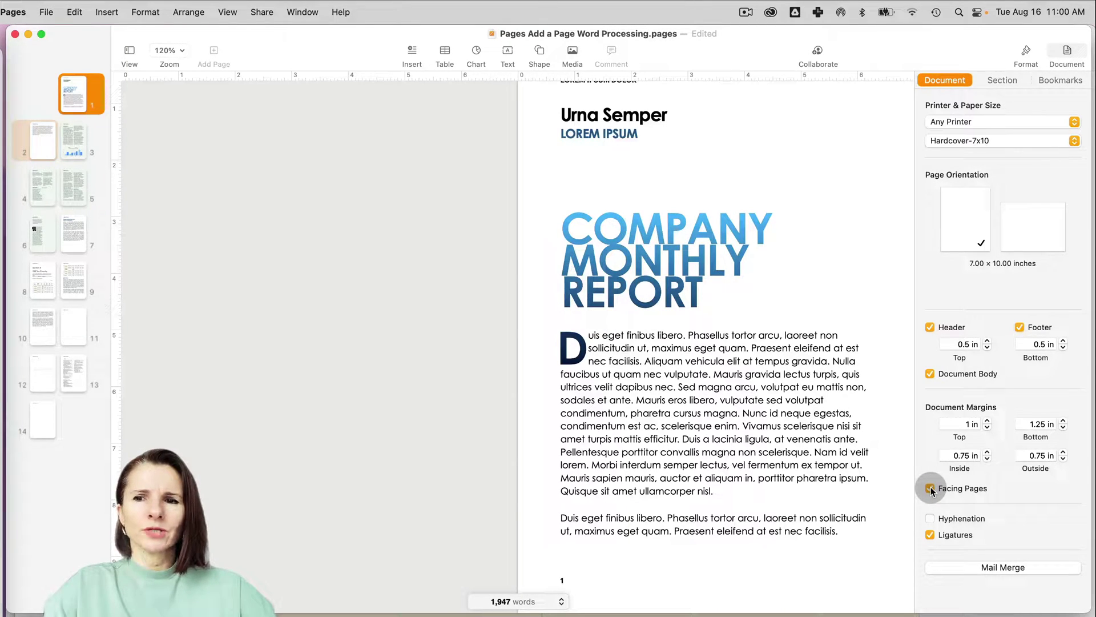
{"action": "left_click", "coordinate": [931, 489]}
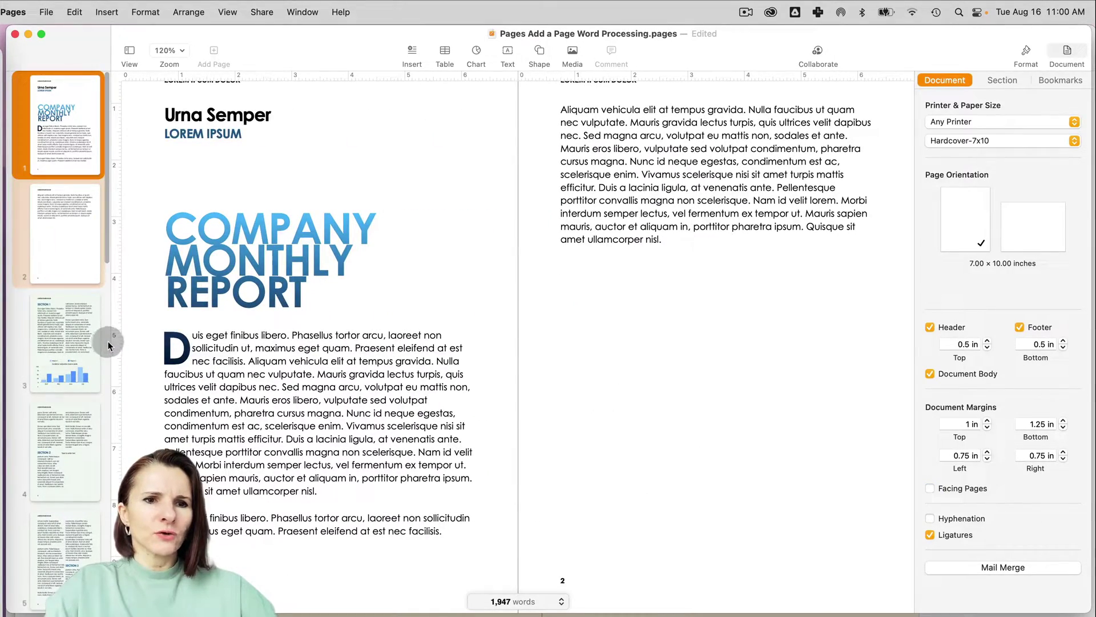
Resize the thumbnail sidebar and re-enable Facing Pages for spreads with 0.75 in margins.
{"action": "left_click_drag", "start_coordinate": [110, 341], "coordinate": [97, 312]}
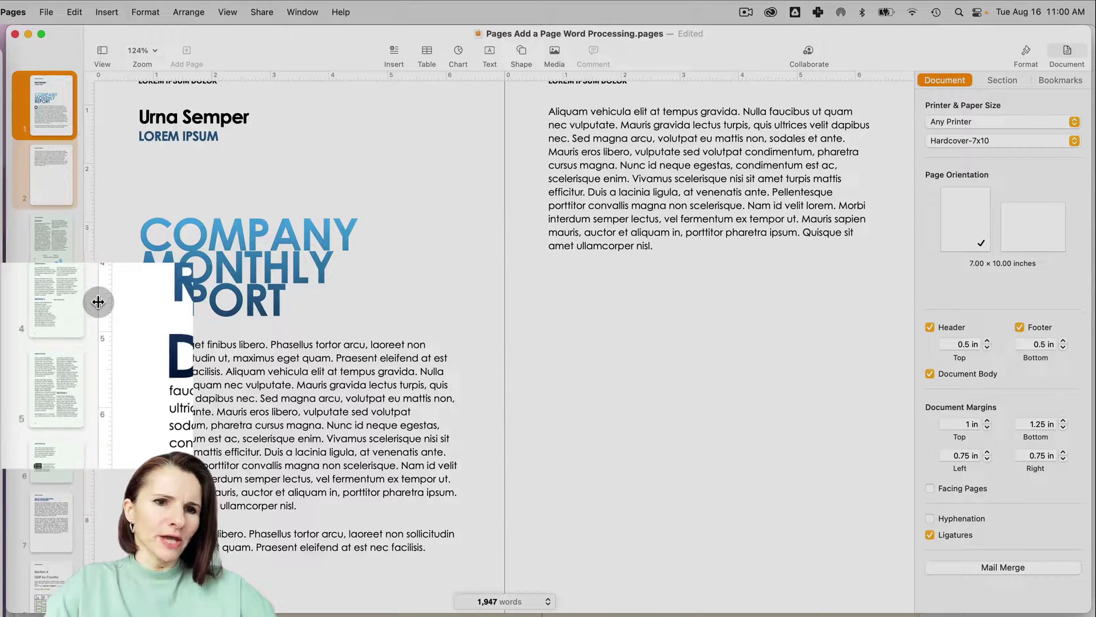
{"action": "mouse_move", "coordinate": [97, 302]}
{"action": "left_mouse_down"}
{"action": "mouse_move", "coordinate": [83, 316]}
{"action": "mouse_move", "coordinate": [110, 313]}
{"action": "mouse_move", "coordinate": [60, 296]}
{"action": "mouse_move", "coordinate": [134, 299]}
{"action": "mouse_move", "coordinate": [91, 293]}
{"action": "left_mouse_up"}
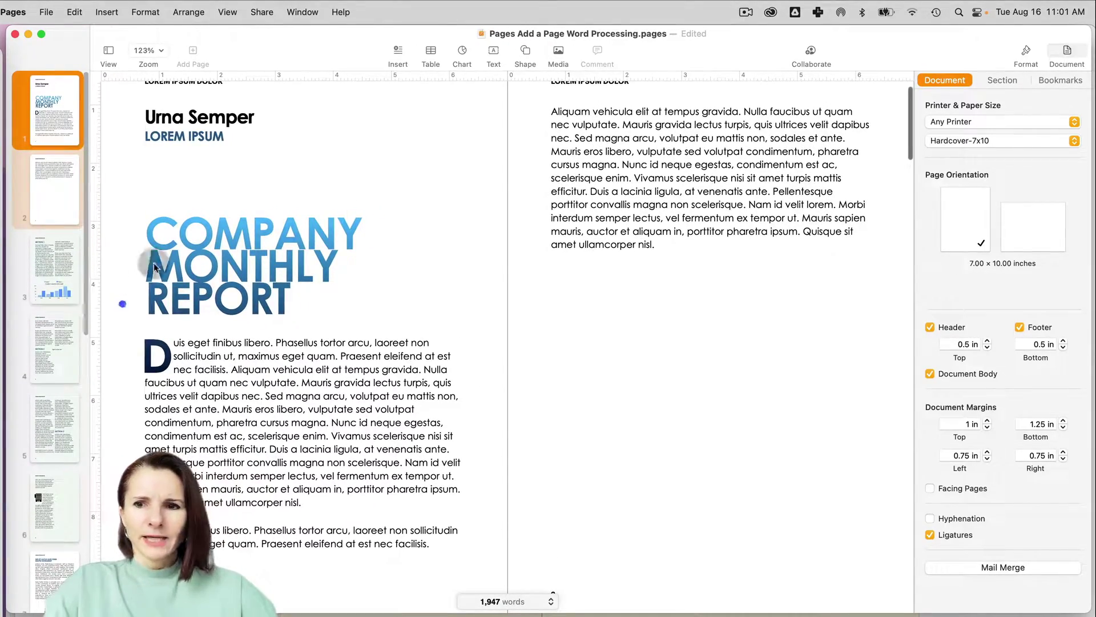
{"action": "left_click", "coordinate": [931, 489]}
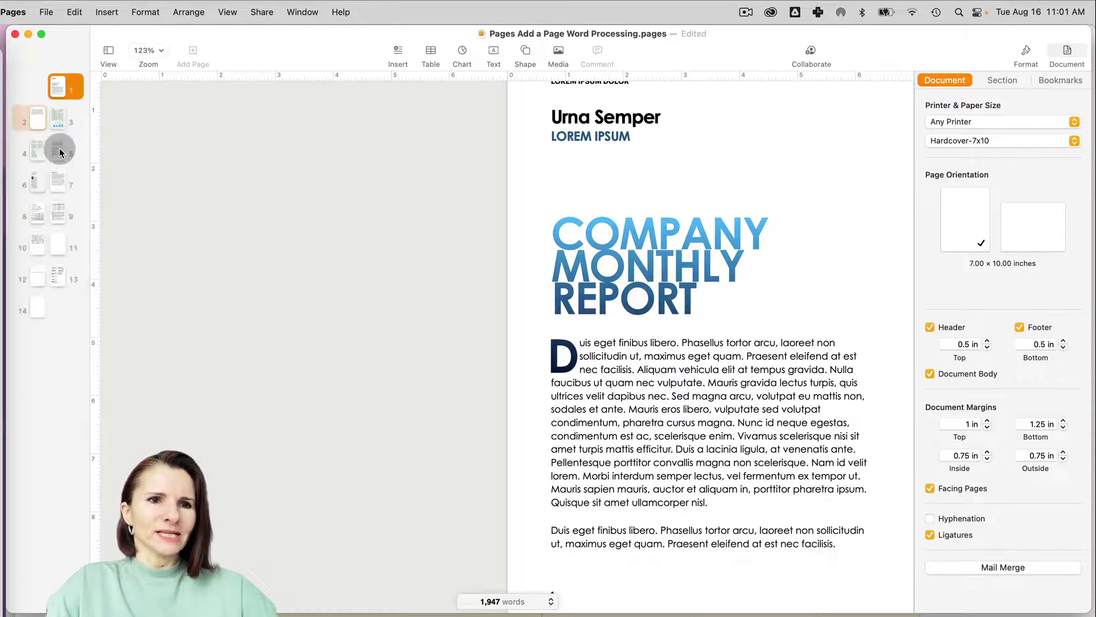
{"action": "left_click_drag", "start_coordinate": [90, 164], "coordinate": [140, 169]}
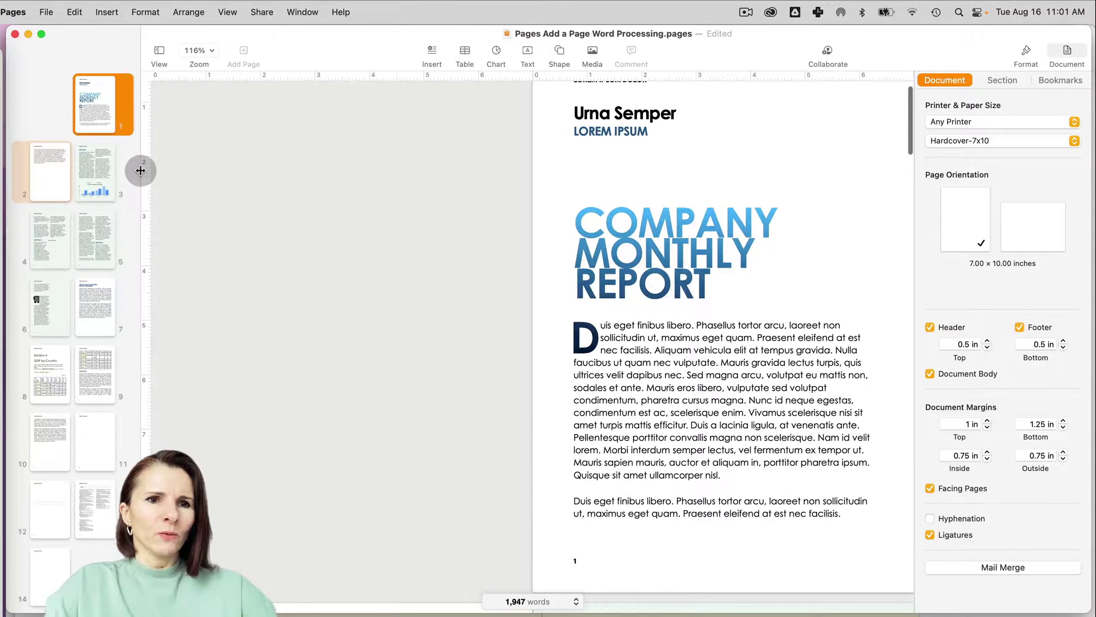
Duplicate page 3, then undo the duplication.
{"action": "left_click", "coordinate": [95, 118]}
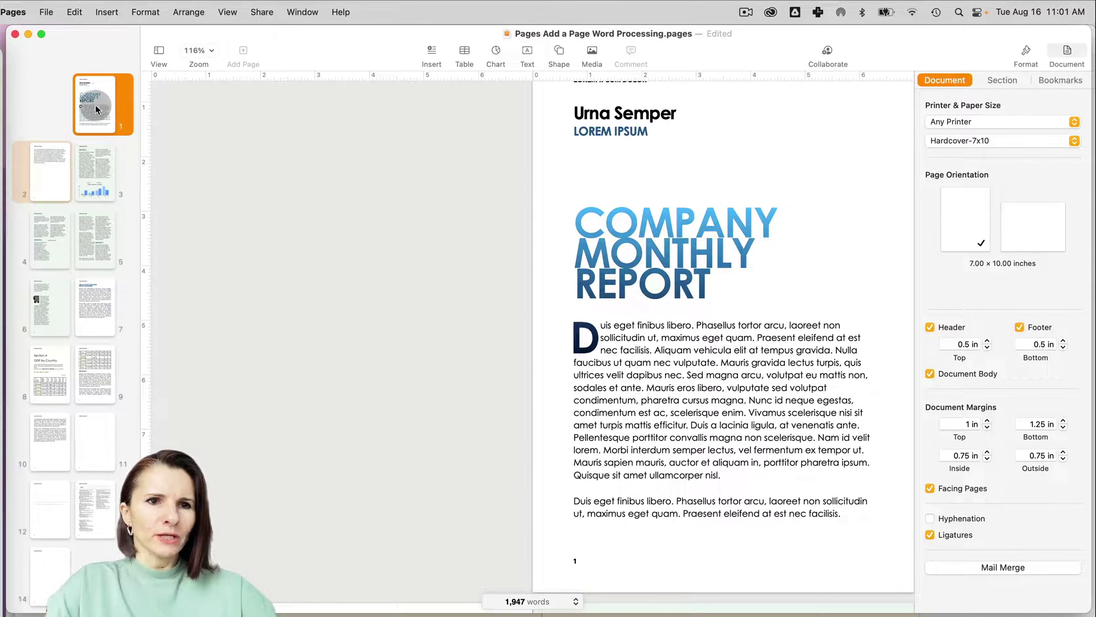
{"action": "left_click", "coordinate": [105, 152]}
{"action": "left_click", "coordinate": [92, 313]}
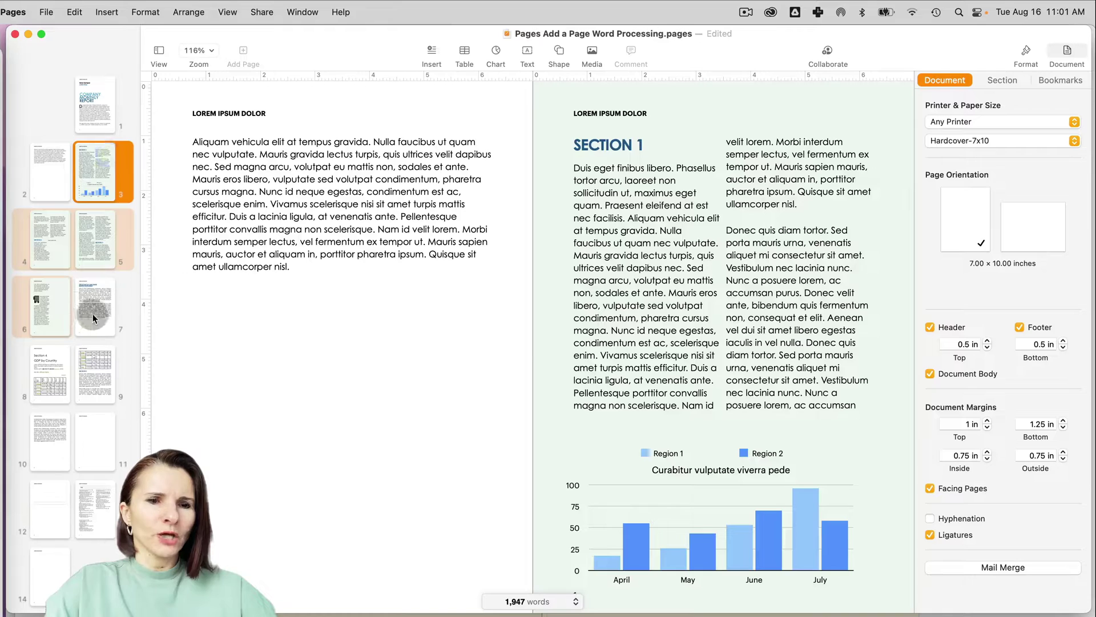
{"action": "right_click", "coordinate": [101, 167]}
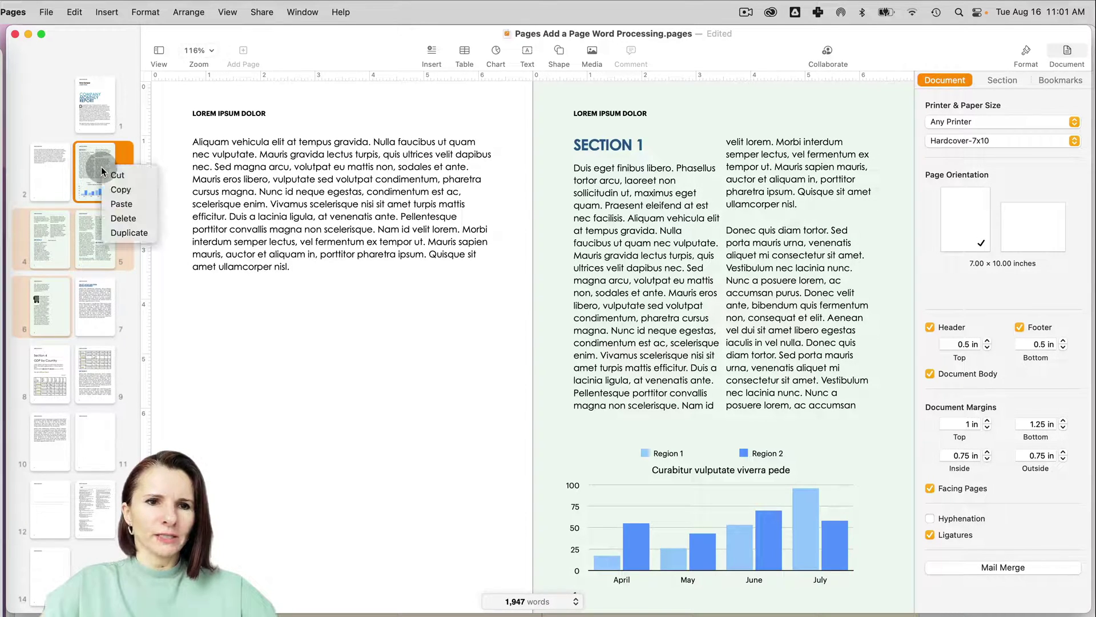
{"action": "left_click", "coordinate": [129, 233]}
{"action": "left_click", "coordinate": [95, 337]}
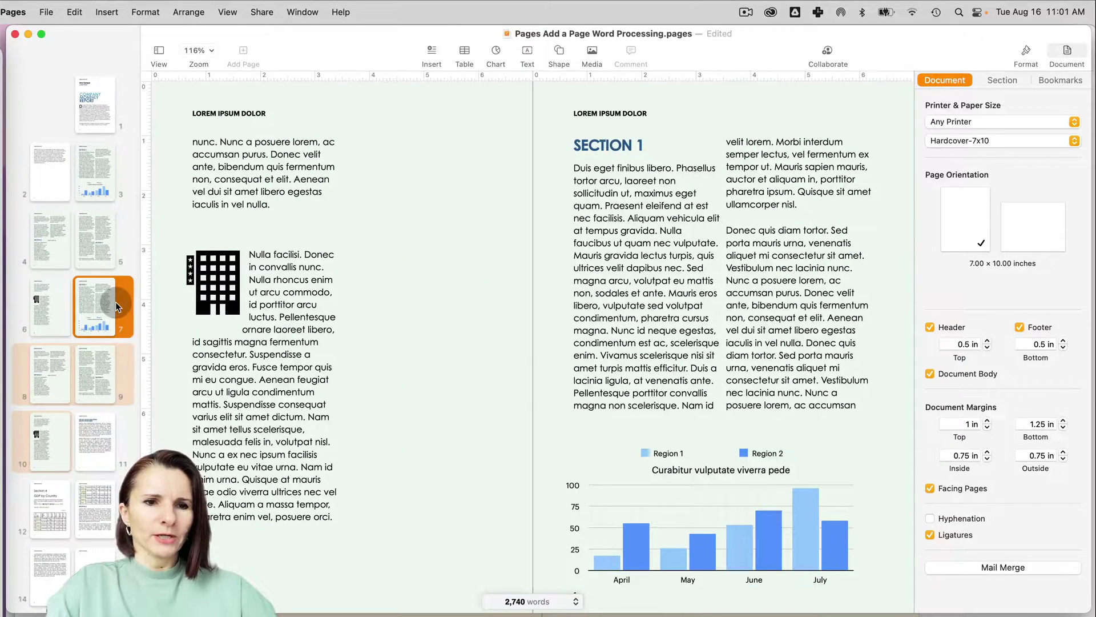
{"action": "key", "text": "super+z"}
Duplicate page 7, then undo it, leaving page 7 opposite page 6.
{"action": "left_click", "coordinate": [97, 172]}
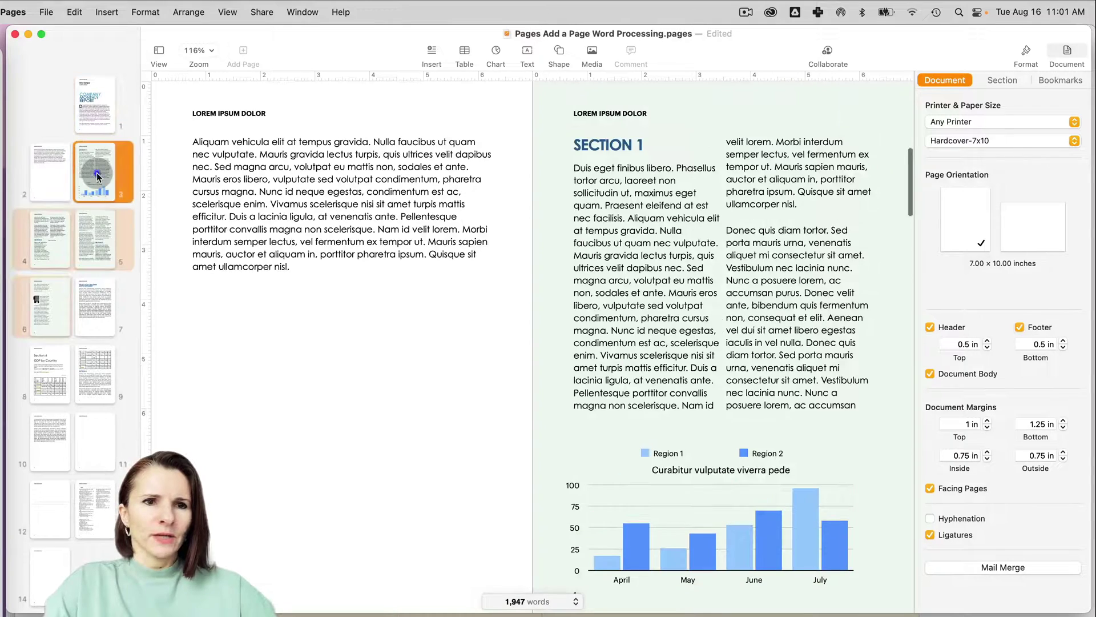
{"action": "left_click", "coordinate": [95, 322]}
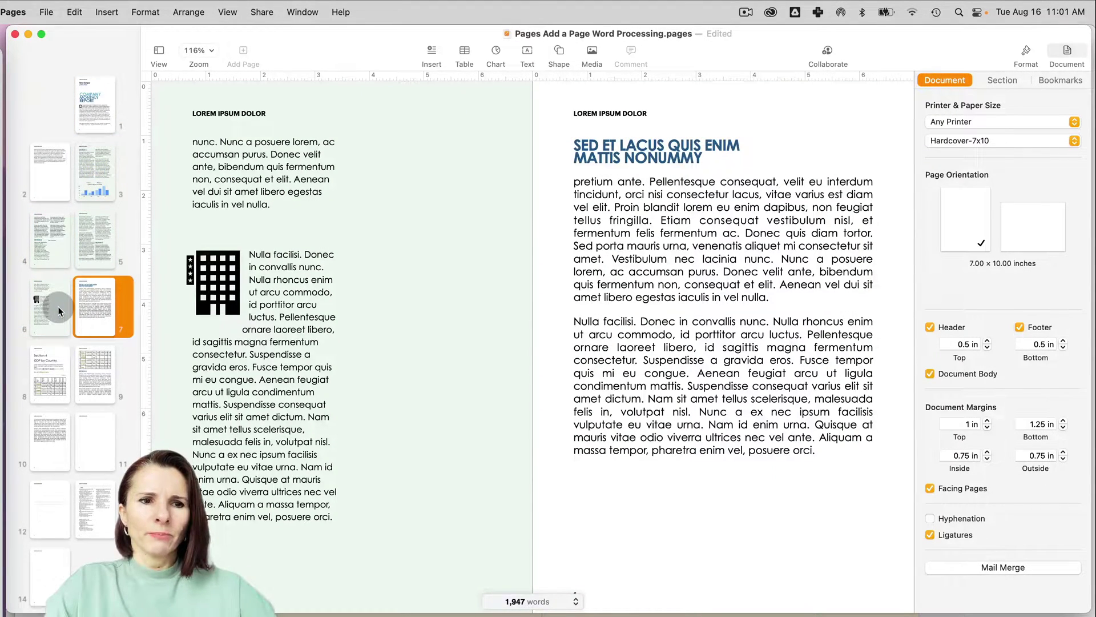
{"action": "right_click", "coordinate": [100, 295]}
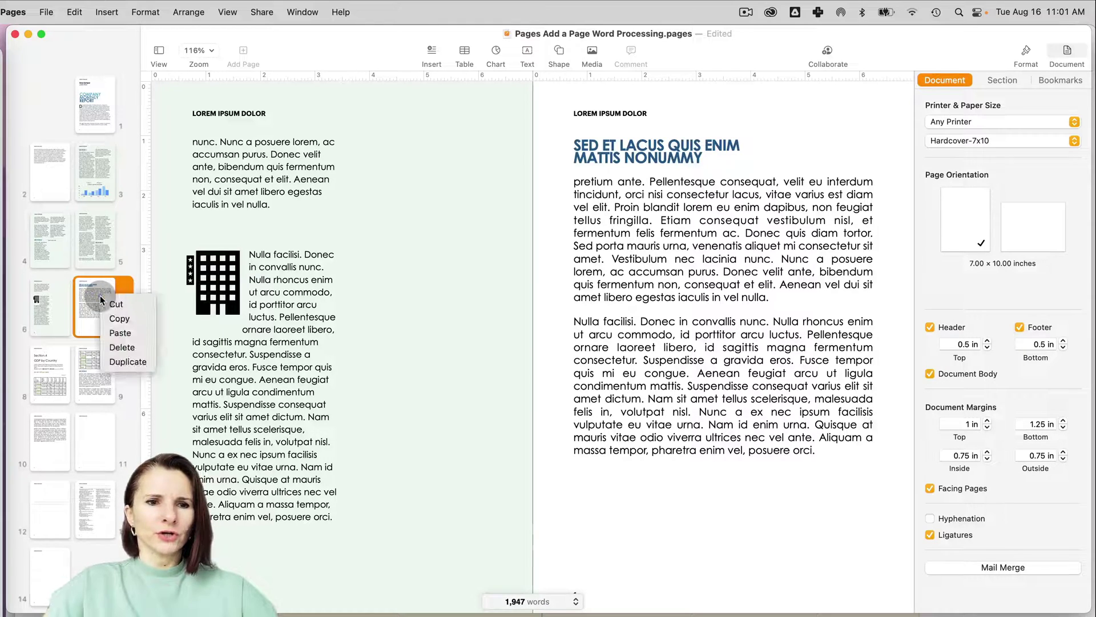
{"action": "left_click", "coordinate": [123, 362]}
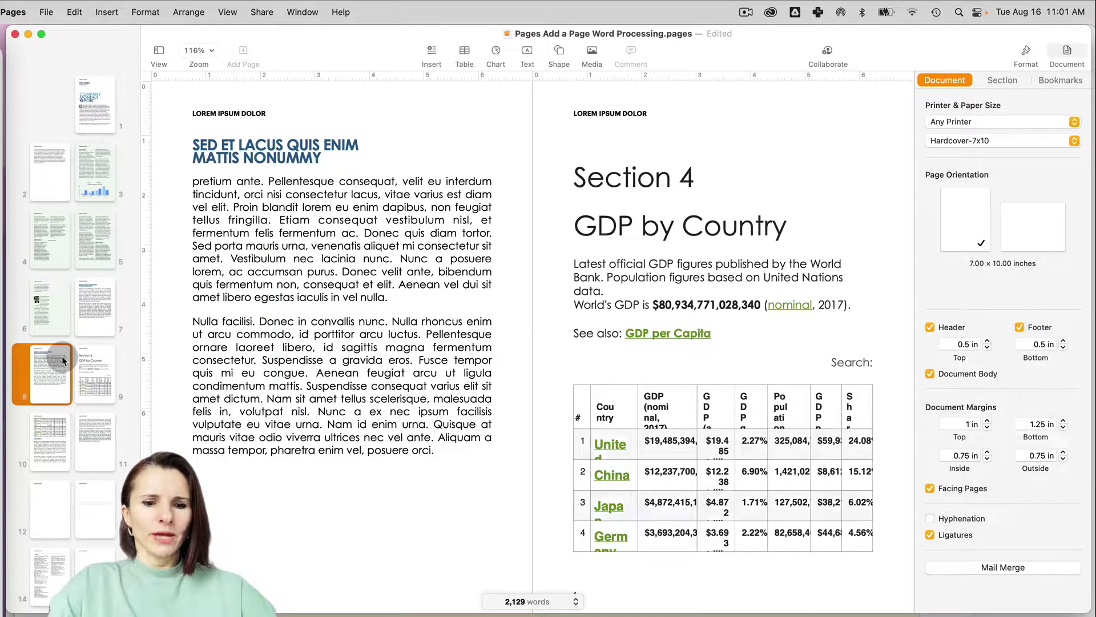
{"action": "key", "text": "super+z"}
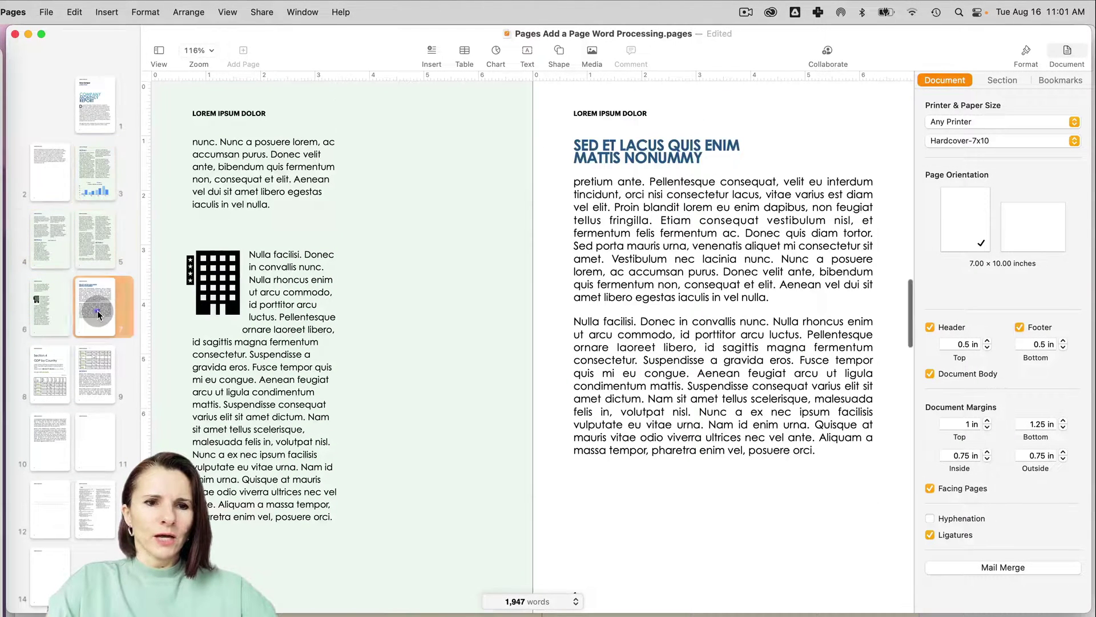
Copy page 7's heading and two paragraphs and paste them onto blank page 11.
{"action": "left_click_drag", "start_coordinate": [834, 452], "coordinate": [568, 110]}
{"action": "key", "text": "super+c"}
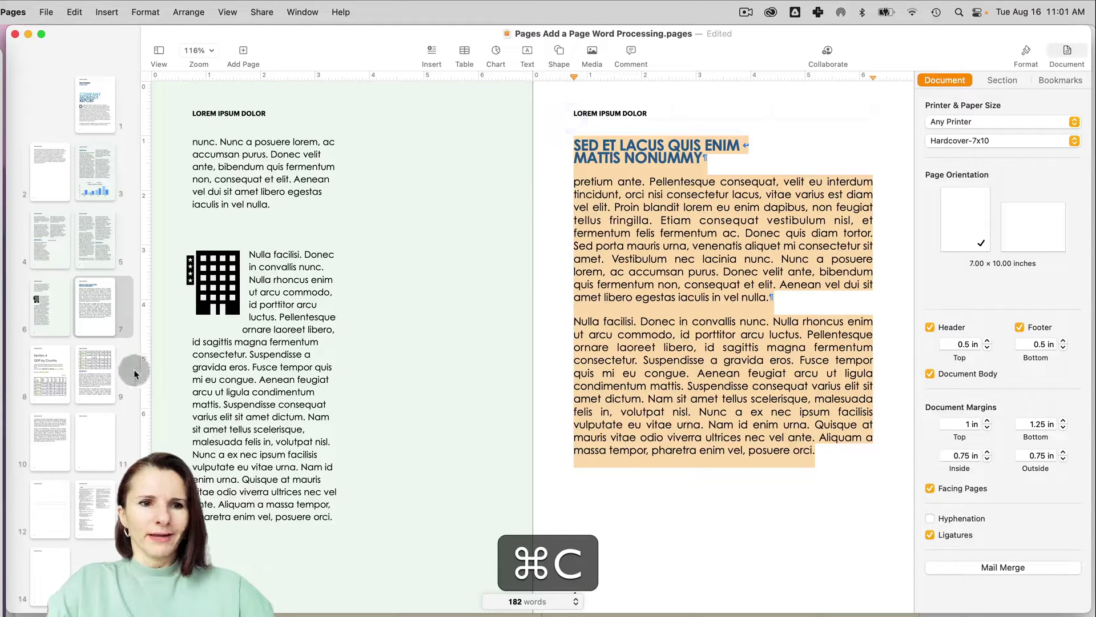
{"action": "left_click", "coordinate": [91, 440]}
{"action": "left_click", "coordinate": [631, 156]}
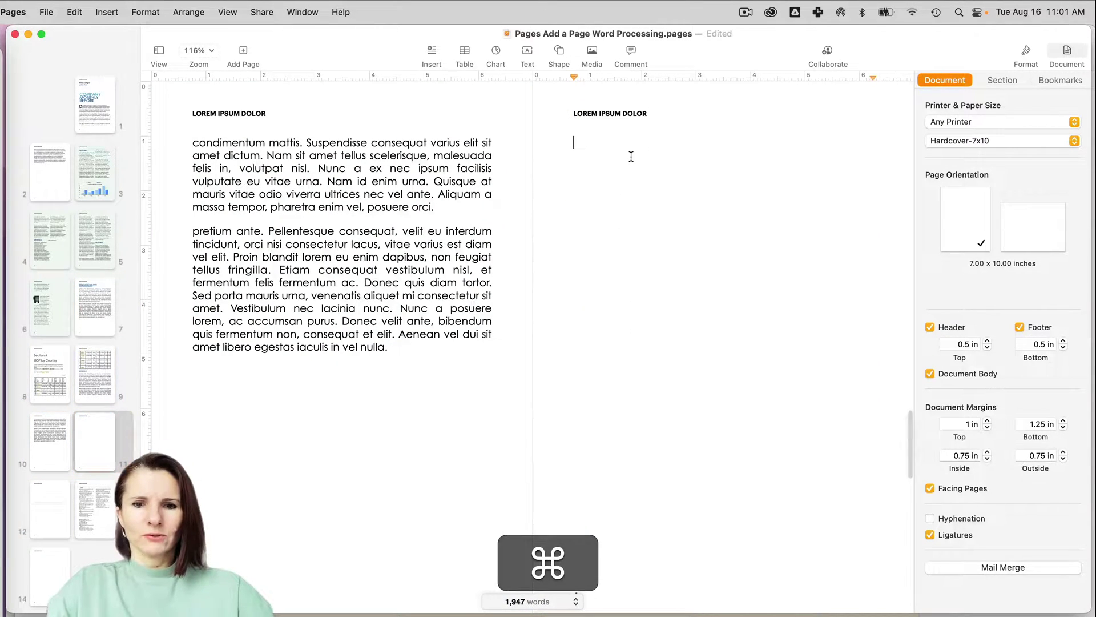
{"action": "key", "text": "super+v"}
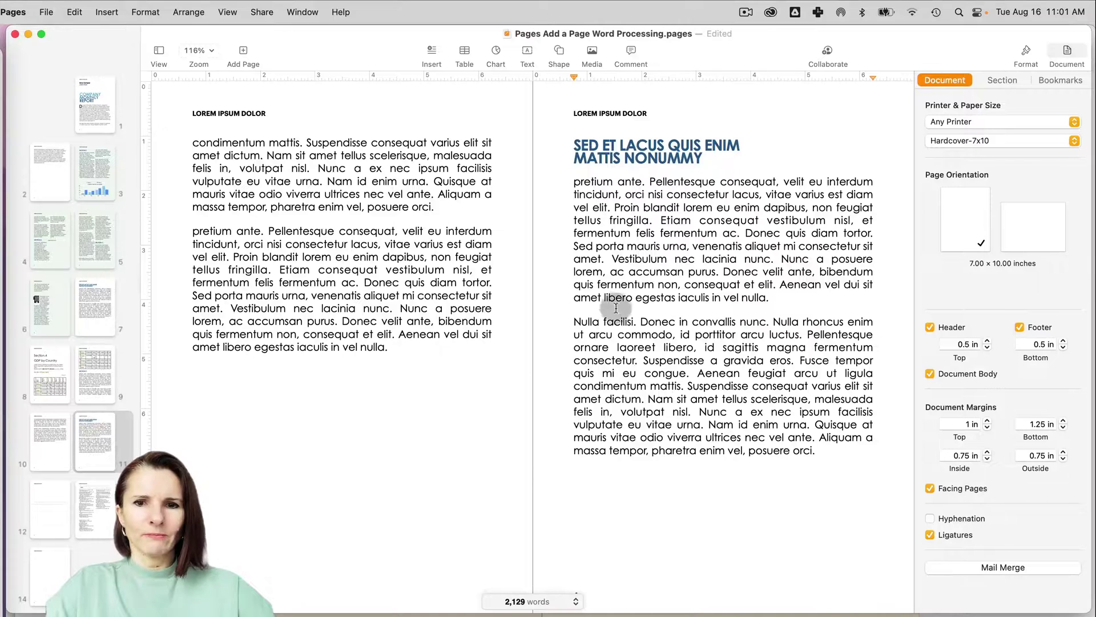
{"action": "left_click", "coordinate": [659, 308]}
{"action": "left_click", "coordinate": [638, 386]}
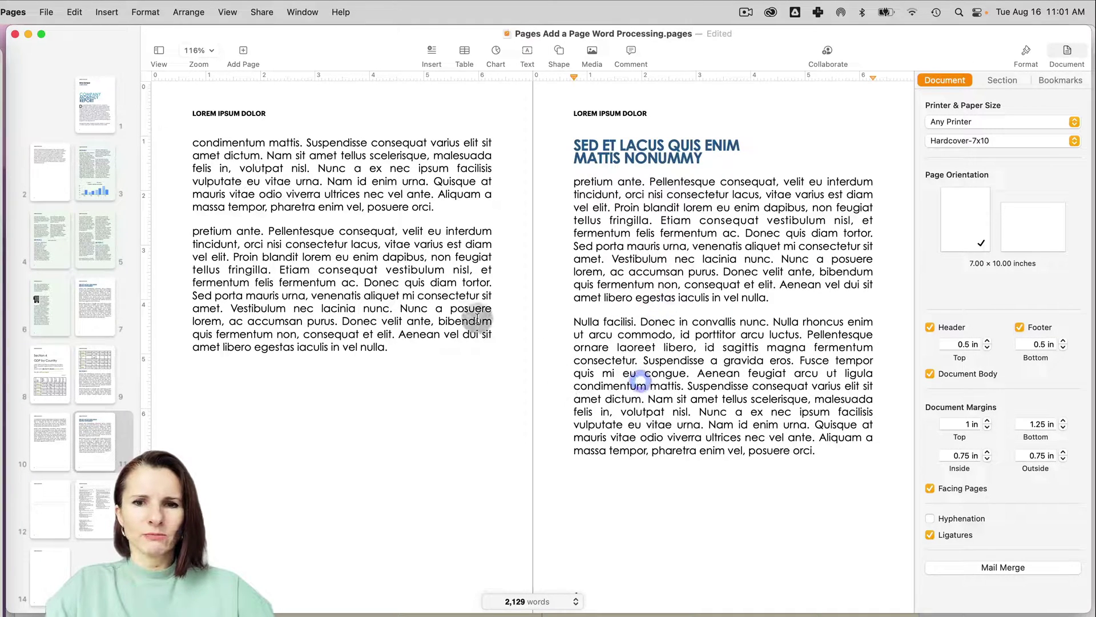
{"action": "left_click", "coordinate": [47, 517]}
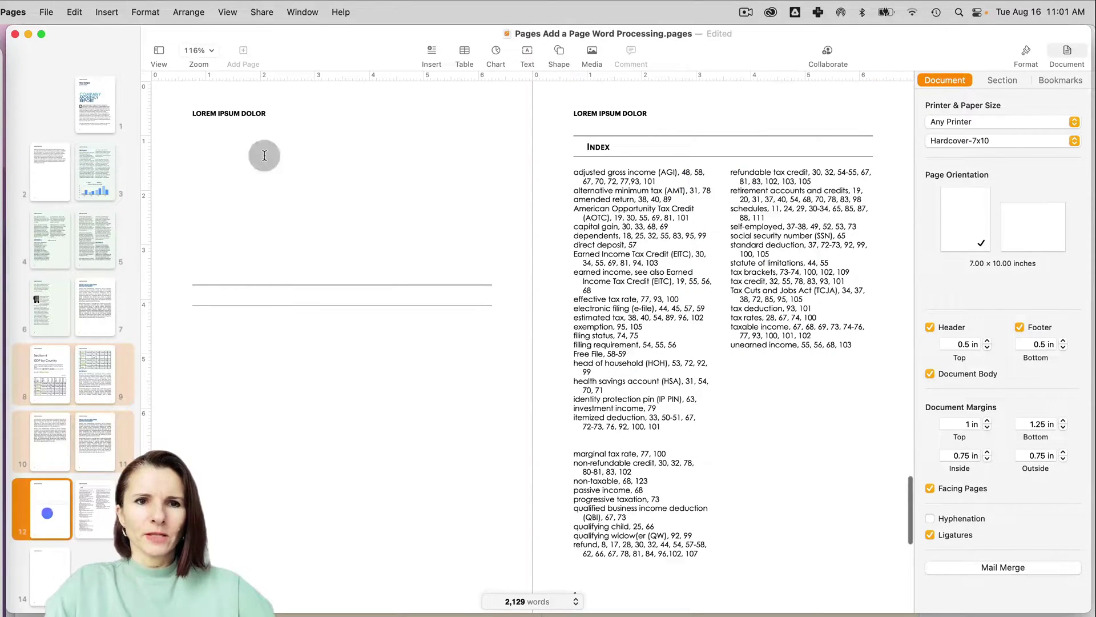
Switch to 'Pages Sampler.pages' and copy its page 10 from the thumbnail sidebar.
{"action": "left_click", "coordinate": [96, 306]}
{"action": "left_click", "coordinate": [302, 12]}
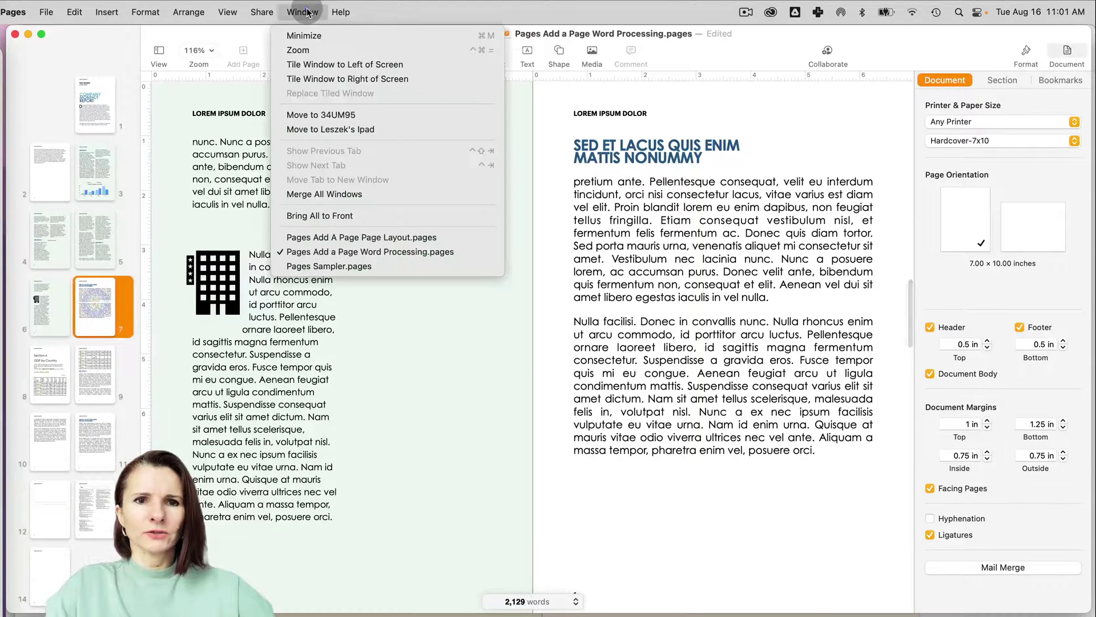
{"action": "left_click", "coordinate": [335, 267]}
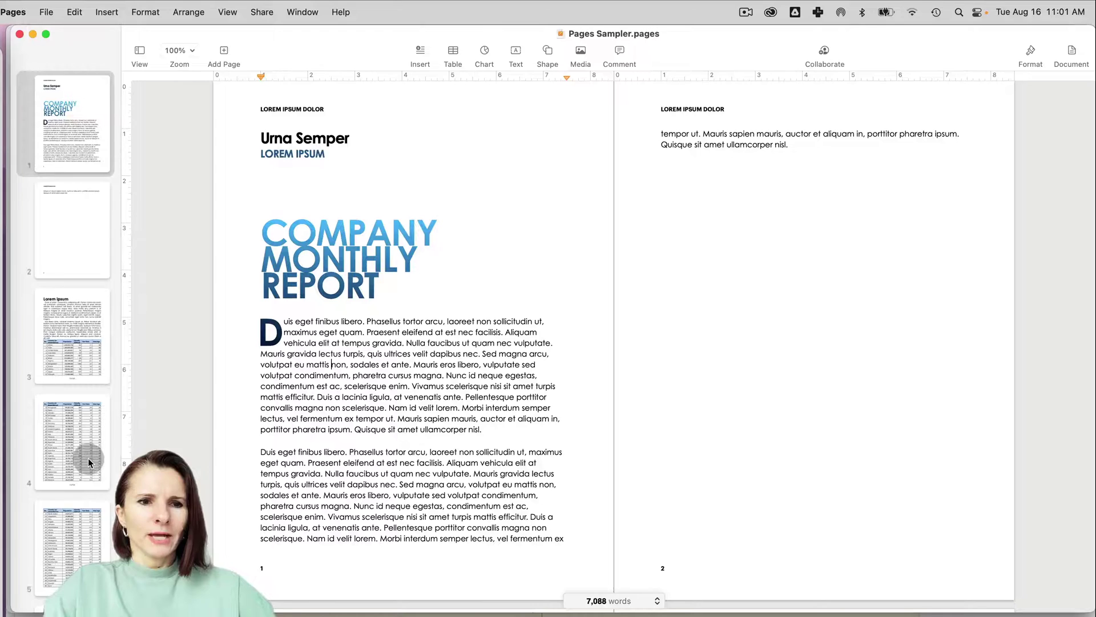
{"action": "scroll", "coordinate": [87, 458], "scroll_direction": "down", "scroll_amount": 5}
{"action": "left_click", "coordinate": [77, 428]}
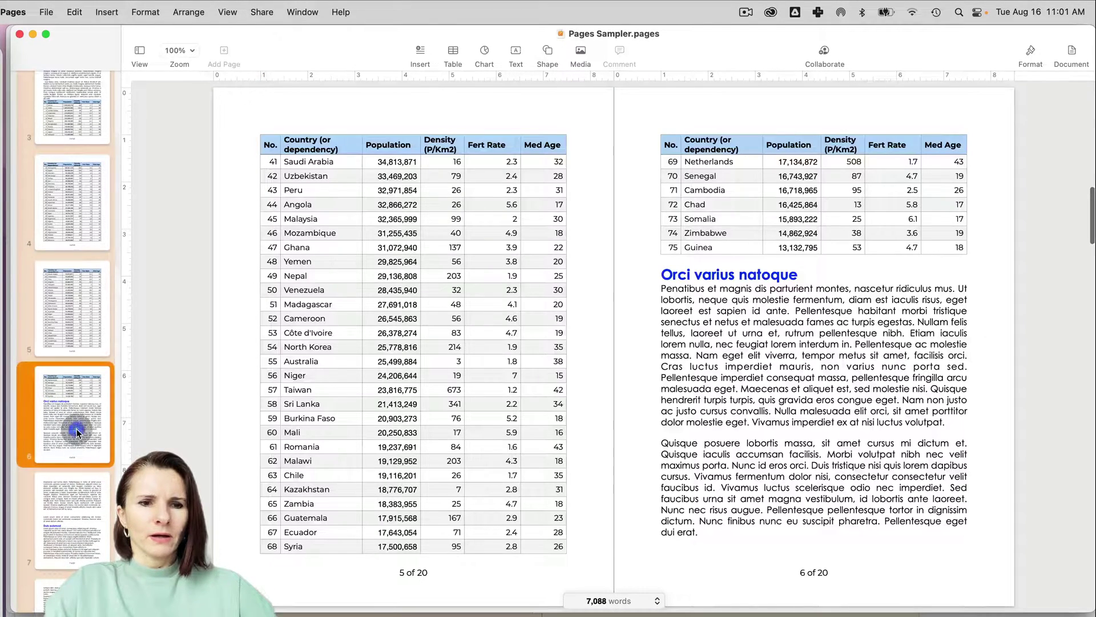
{"action": "scroll", "coordinate": [68, 386], "scroll_direction": "down", "scroll_amount": 10}
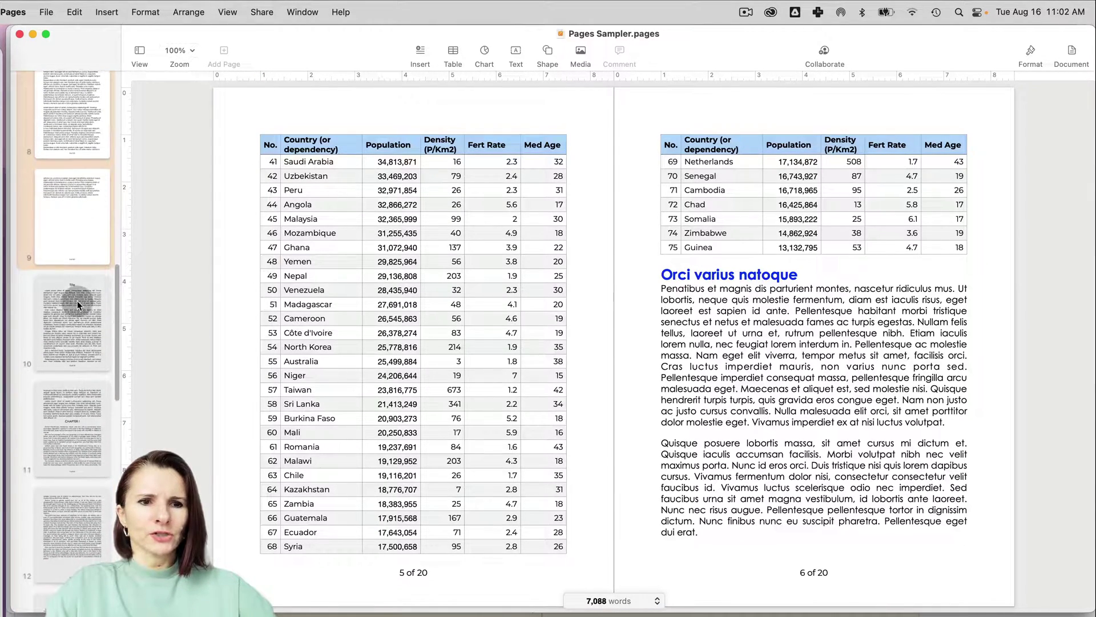
{"action": "left_click", "coordinate": [77, 300]}
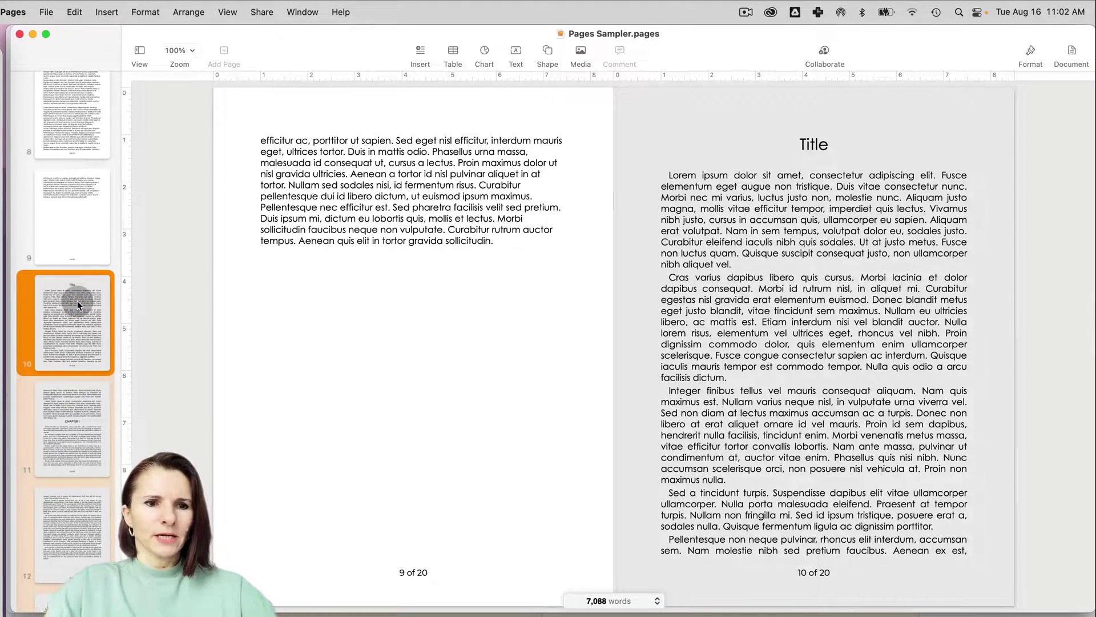
{"action": "scroll", "coordinate": [78, 300], "scroll_direction": "down", "scroll_amount": 4}
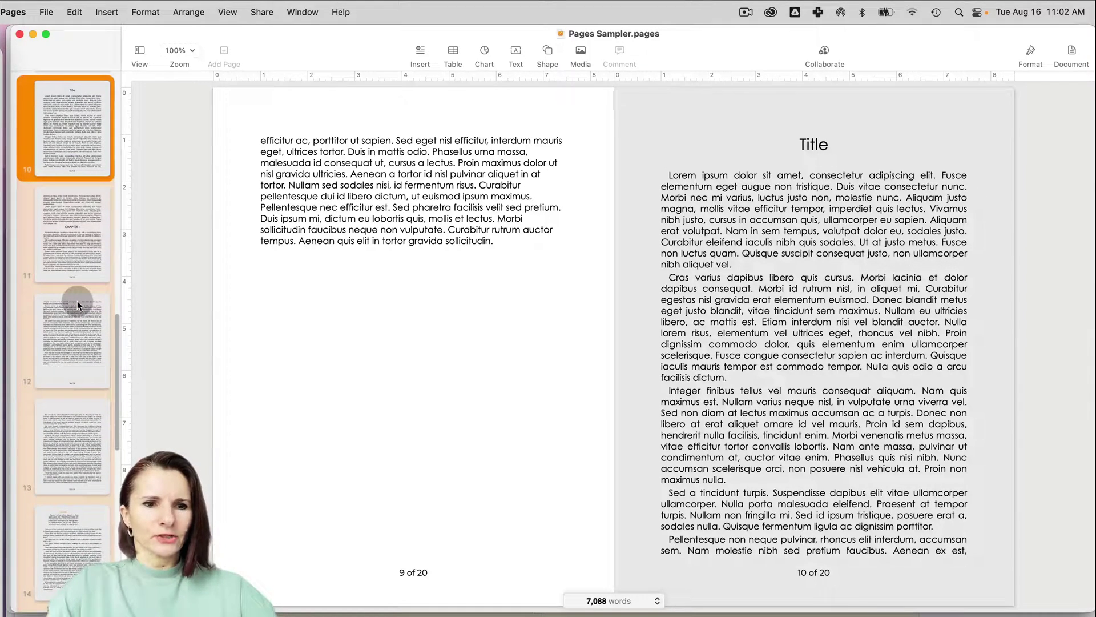
{"action": "right_click", "coordinate": [77, 154]}
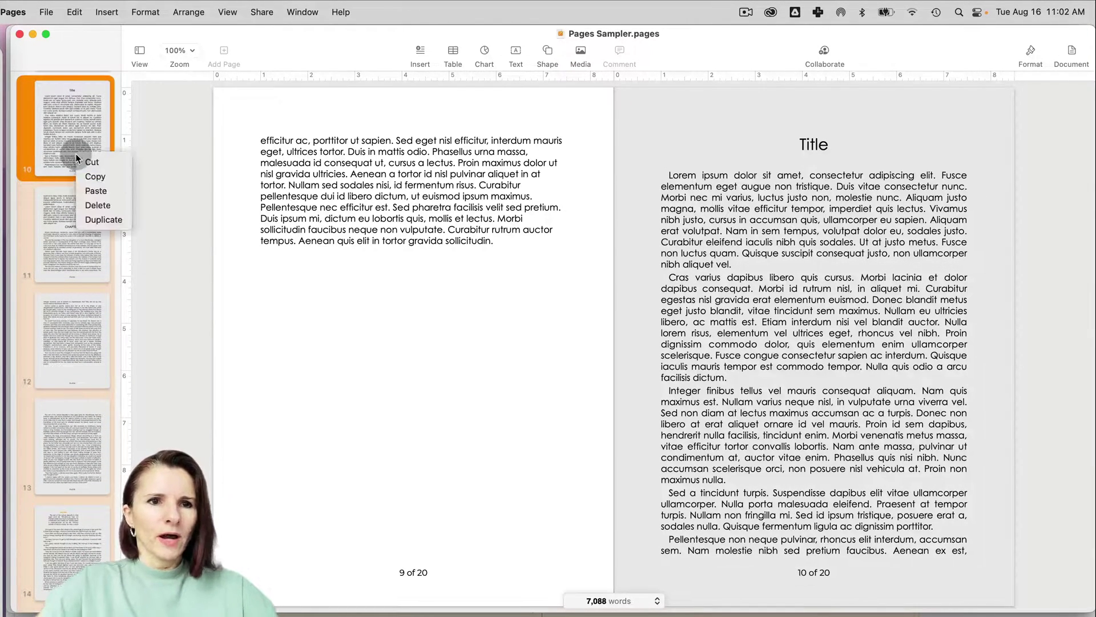
{"action": "left_click", "coordinate": [98, 176]}
{"action": "left_click", "coordinate": [302, 12]}
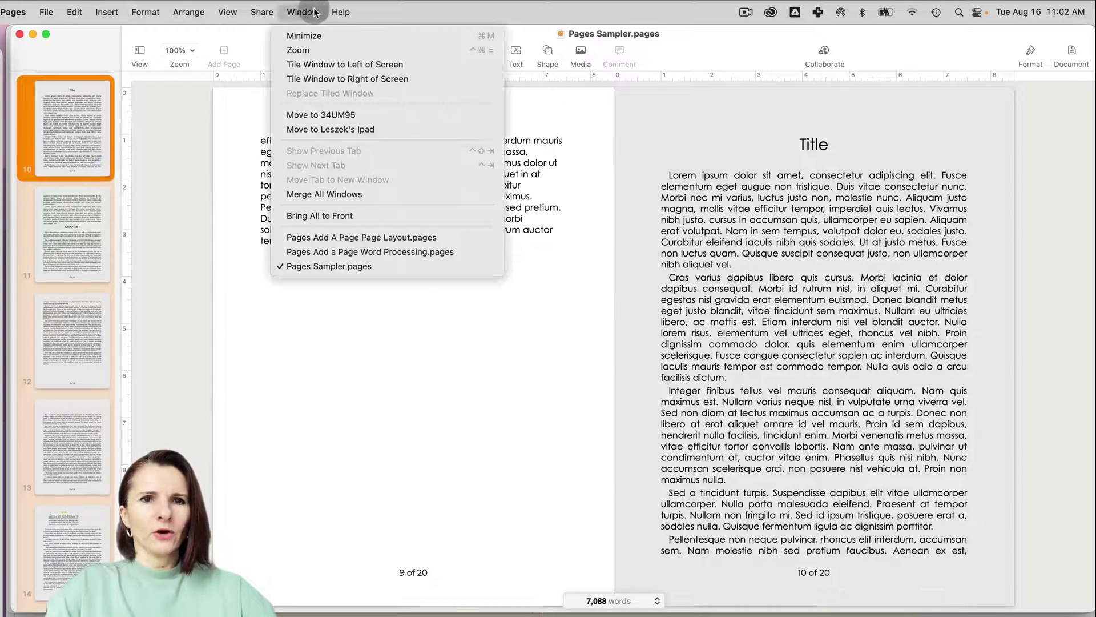
Return to the Word Processing report's blank page 14 and bring its window to the front.
{"action": "left_click", "coordinate": [345, 251]}
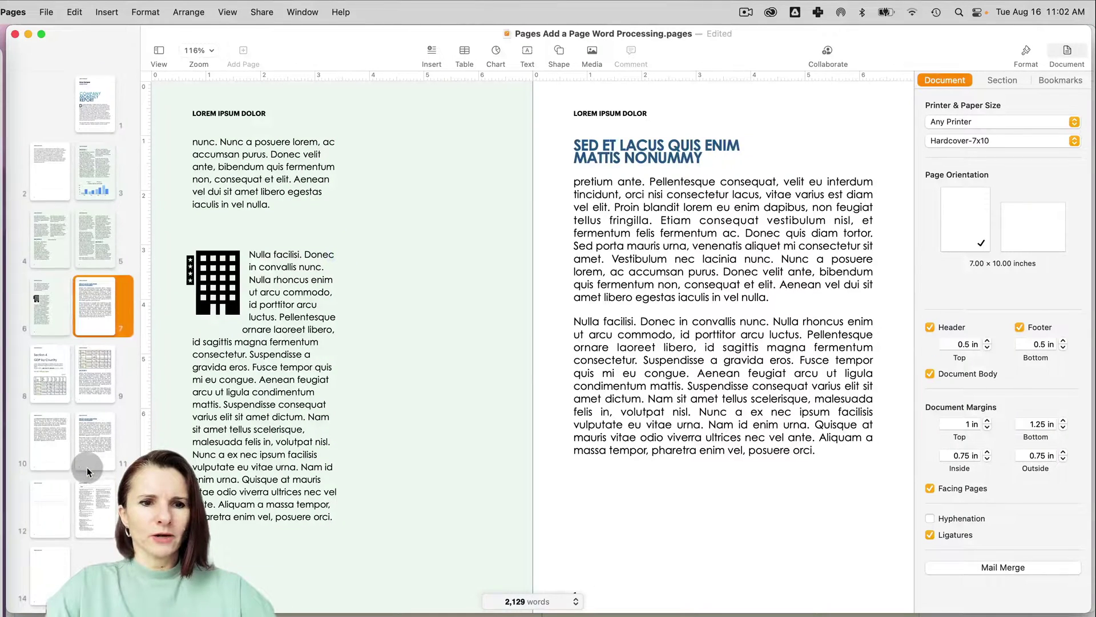
{"action": "left_click", "coordinate": [56, 564]}
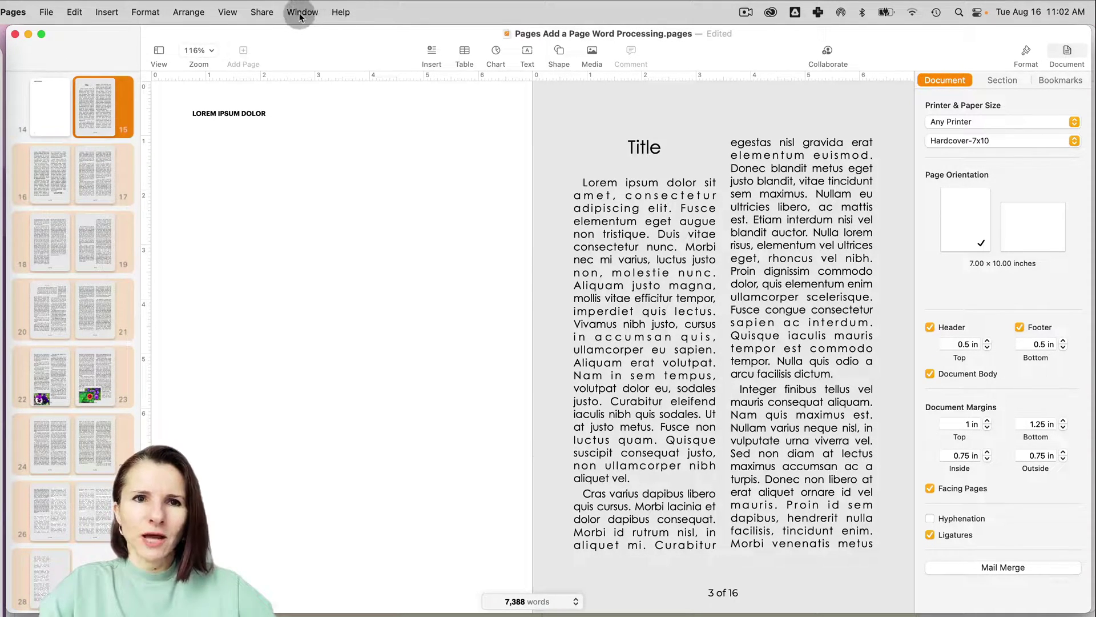
{"action": "left_click", "coordinate": [300, 14]}
{"action": "left_click", "coordinate": [343, 251]}
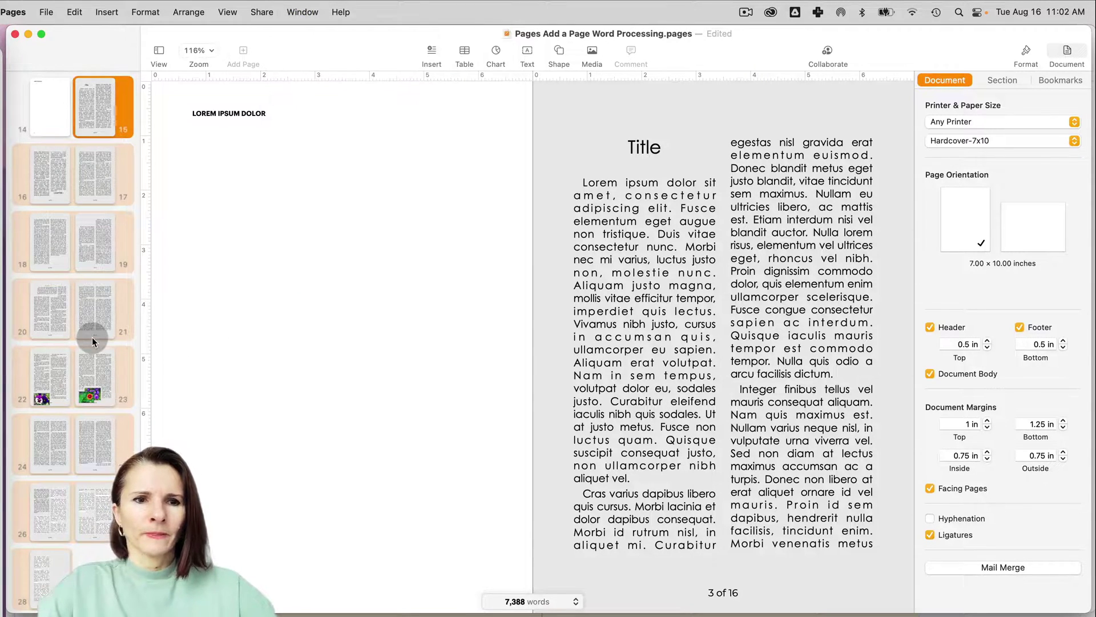
Browse pages 6–7, page 11, the blank page and Index, ending on Section 4 GDP by Country.
{"action": "scroll", "coordinate": [94, 337], "scroll_direction": "up", "scroll_amount": 4}
{"action": "scroll", "coordinate": [94, 334], "scroll_direction": "up", "scroll_amount": 5}
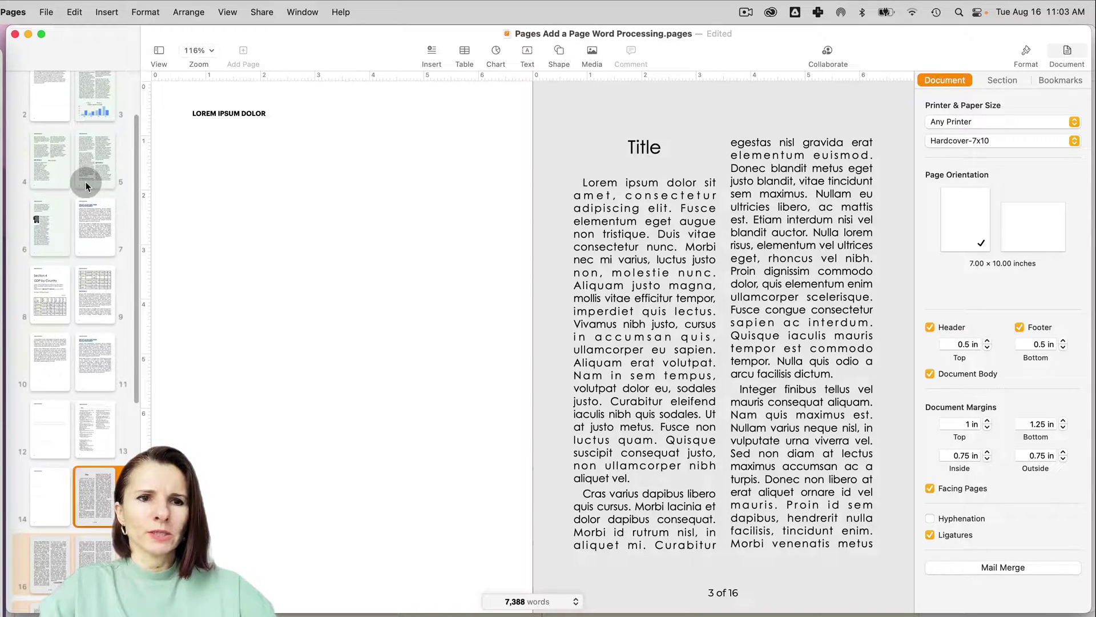
{"action": "left_click", "coordinate": [86, 231]}
{"action": "left_click", "coordinate": [87, 355]}
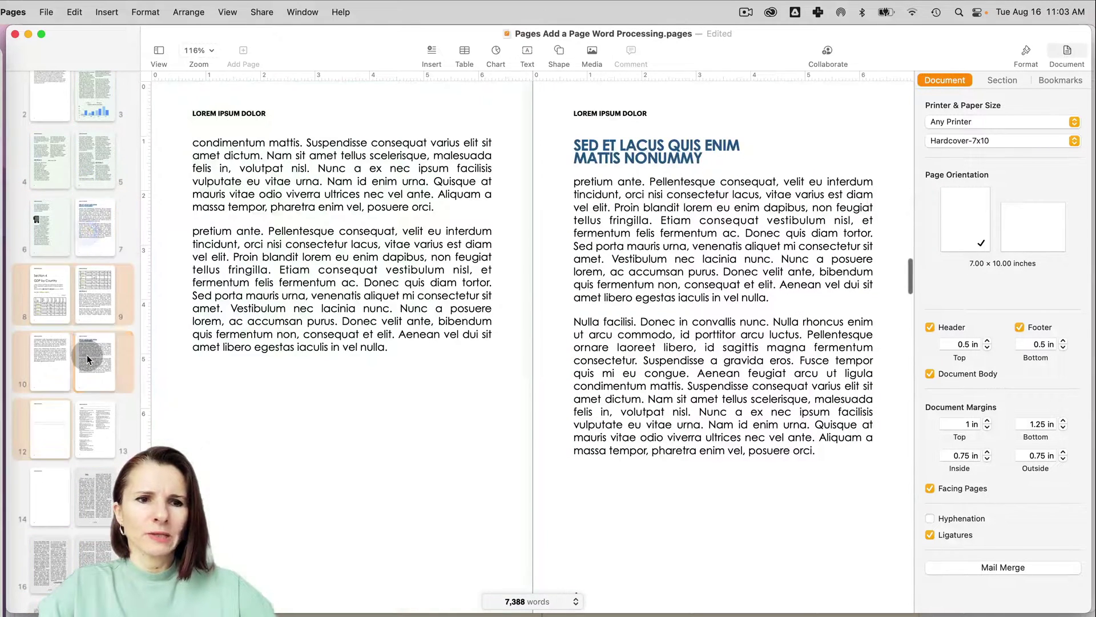
{"action": "left_click", "coordinate": [88, 429]}
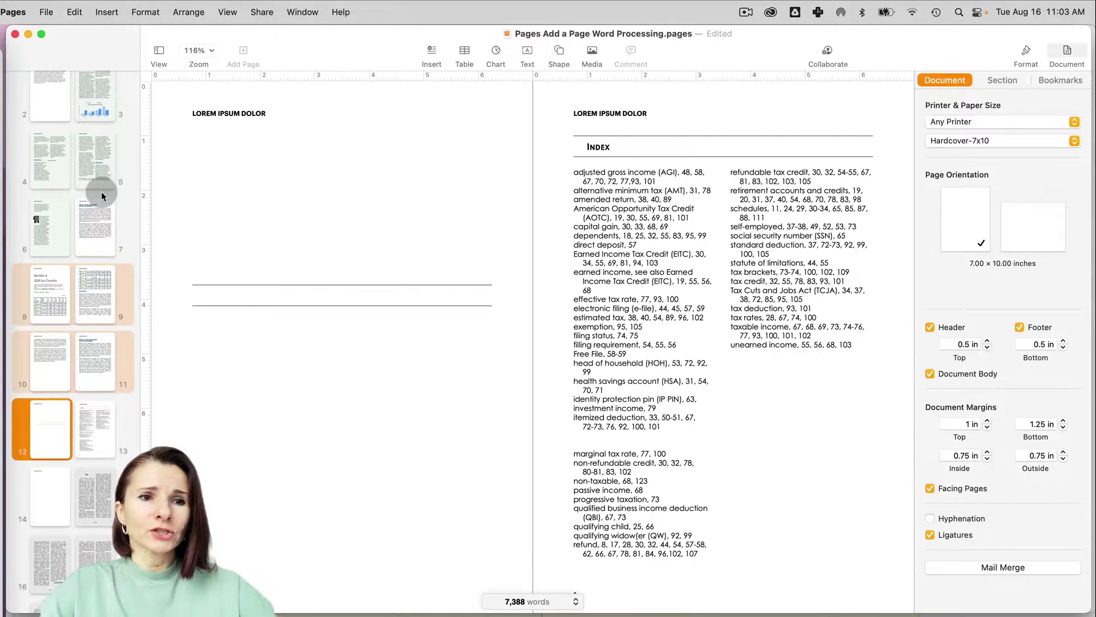
{"action": "scroll", "coordinate": [101, 191], "scroll_direction": "down", "scroll_amount": 5}
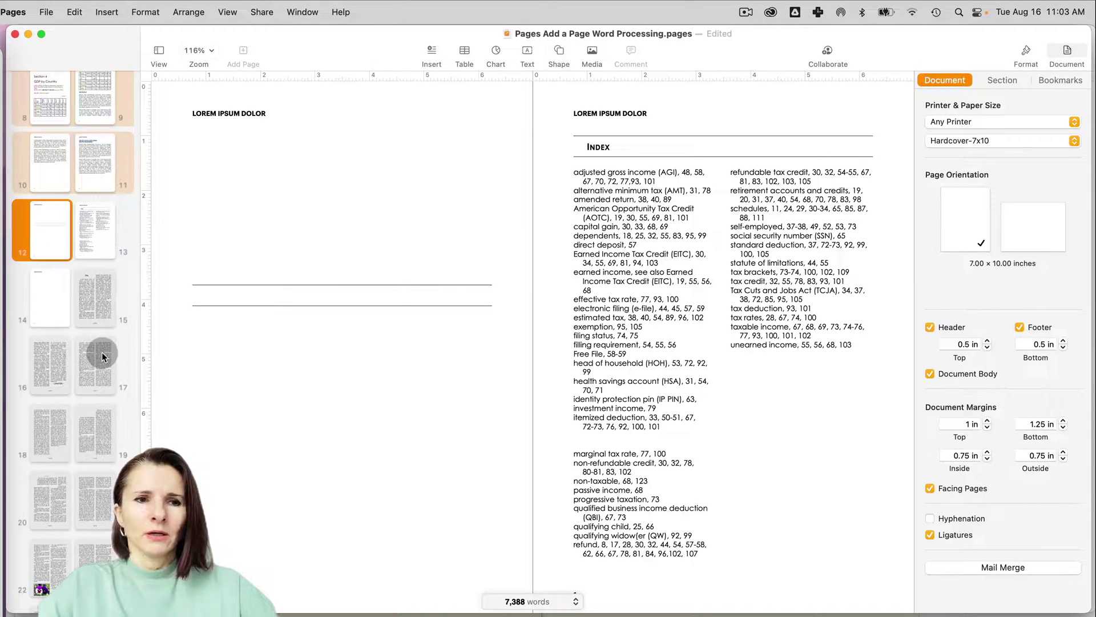
{"action": "scroll", "coordinate": [99, 290], "scroll_direction": "down", "scroll_amount": 3}
{"action": "scroll", "coordinate": [100, 290], "scroll_direction": "up", "scroll_amount": 6}
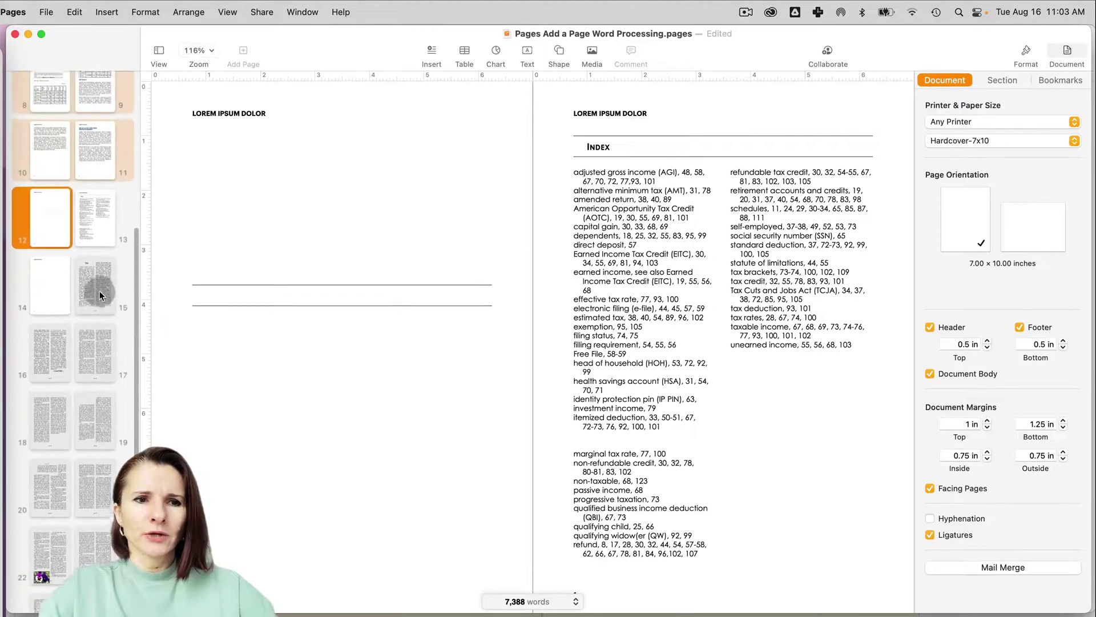
{"action": "left_click", "coordinate": [101, 258]}
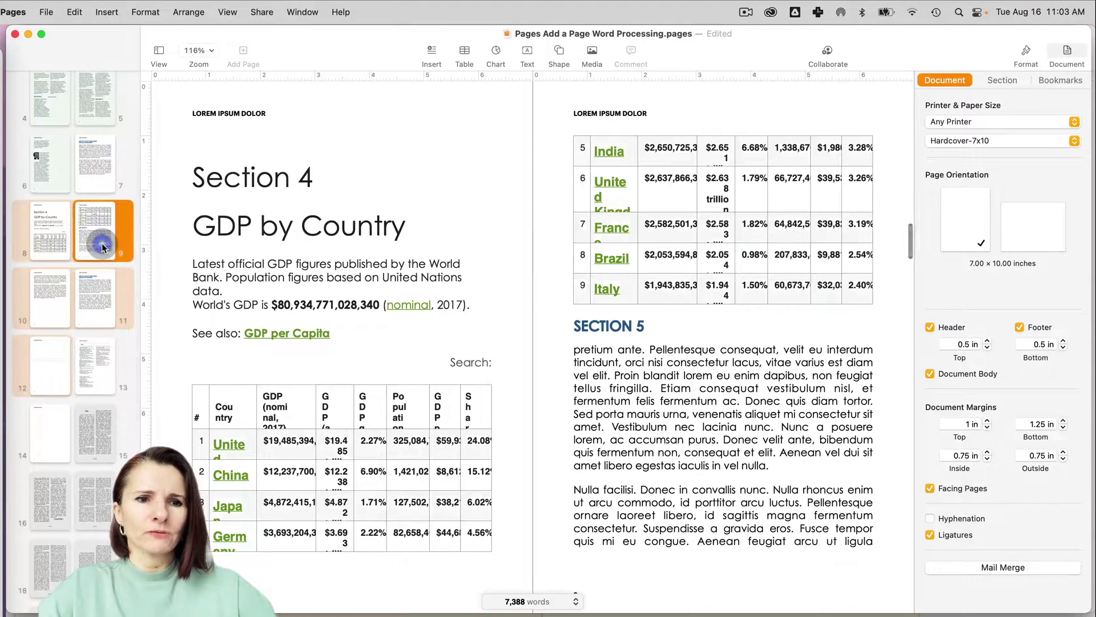
{"action": "scroll", "coordinate": [90, 343], "scroll_direction": "up", "scroll_amount": 1}
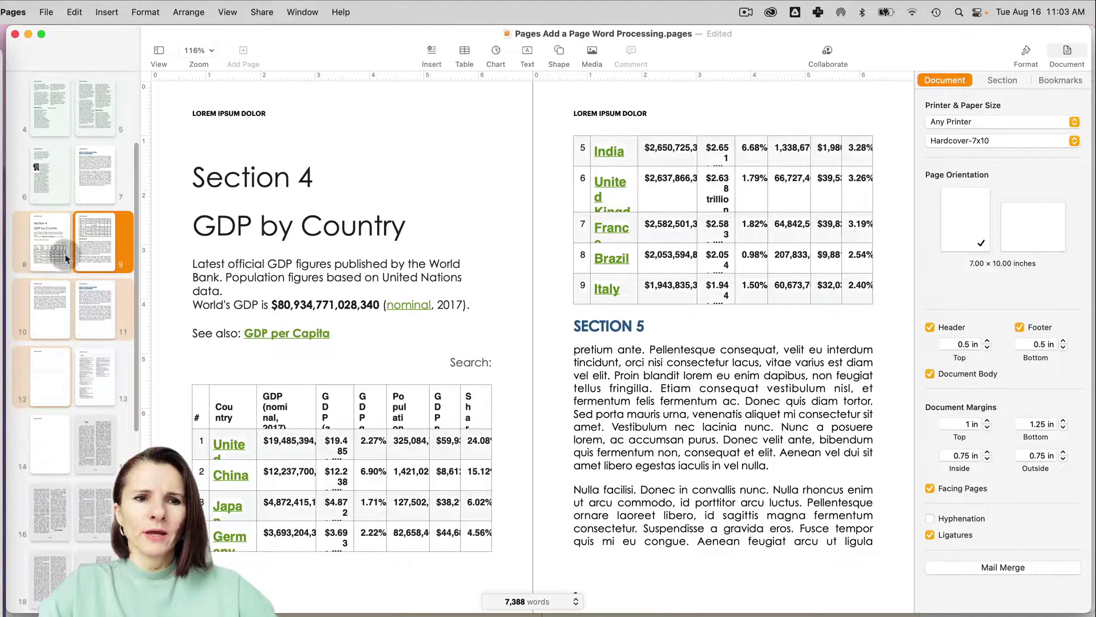
{"action": "left_click", "coordinate": [110, 378]}
{"action": "left_click", "coordinate": [104, 254]}
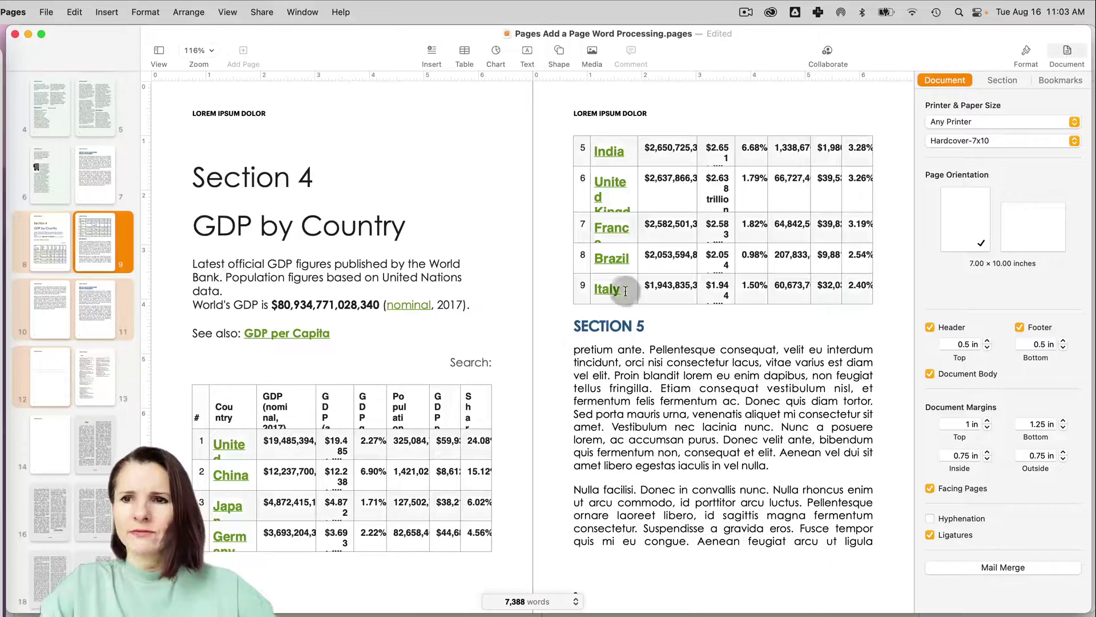
Fill the GDP by Country section background with the Ice colour at very low opacity.
{"action": "left_click", "coordinate": [1067, 50]}
{"action": "left_click", "coordinate": [1068, 50]}
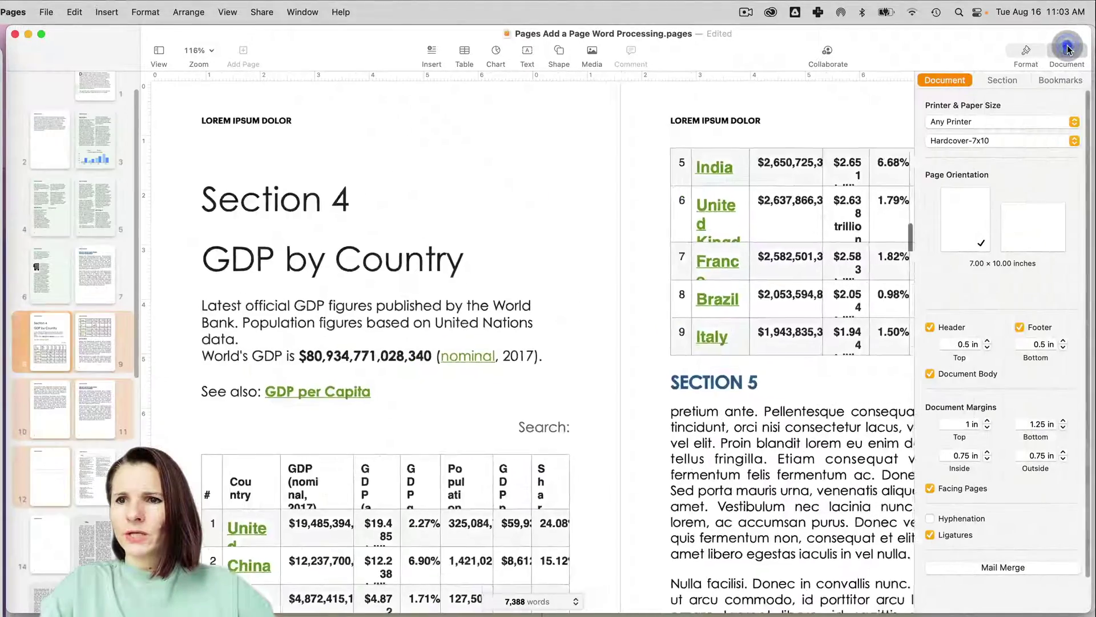
{"action": "left_click", "coordinate": [1000, 83]}
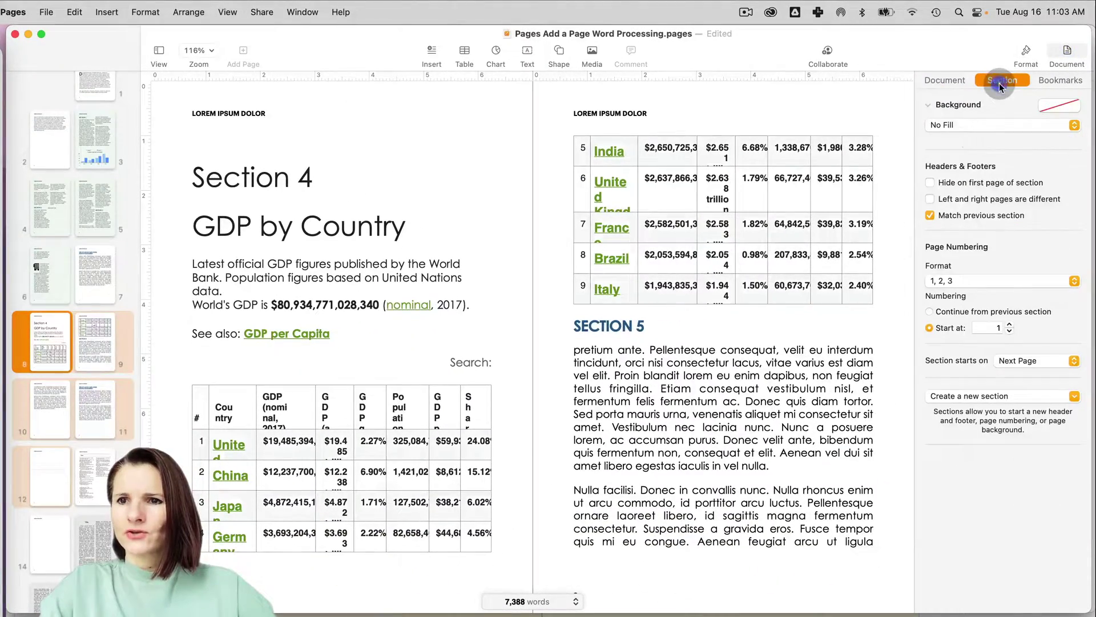
{"action": "left_click", "coordinate": [945, 126]}
{"action": "left_click", "coordinate": [947, 140]}
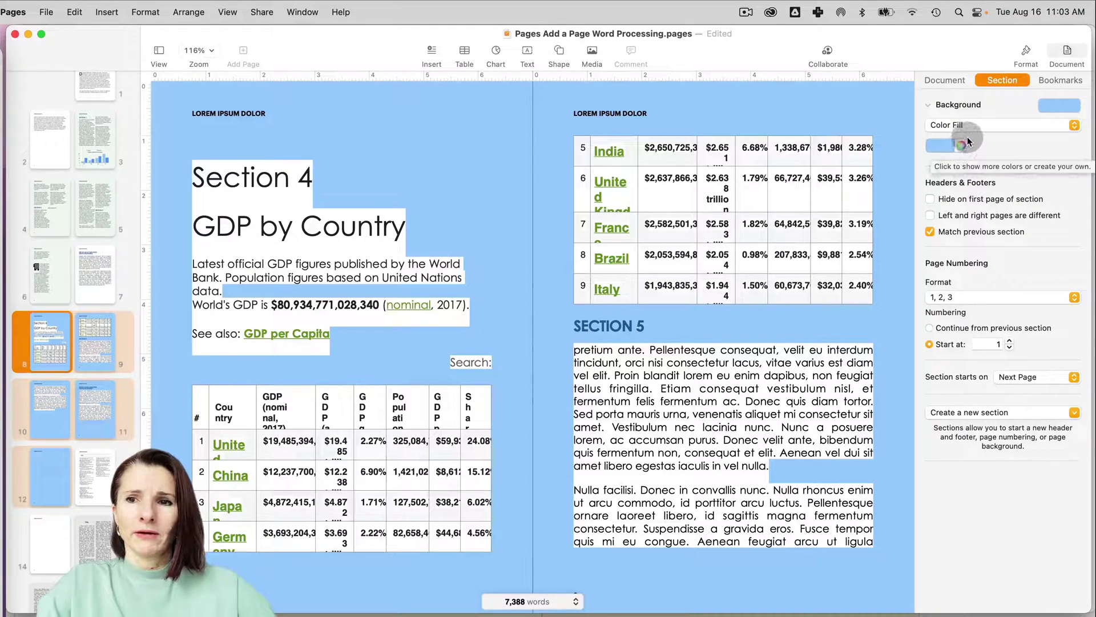
{"action": "left_click", "coordinate": [962, 149]}
{"action": "left_click", "coordinate": [1031, 192]}
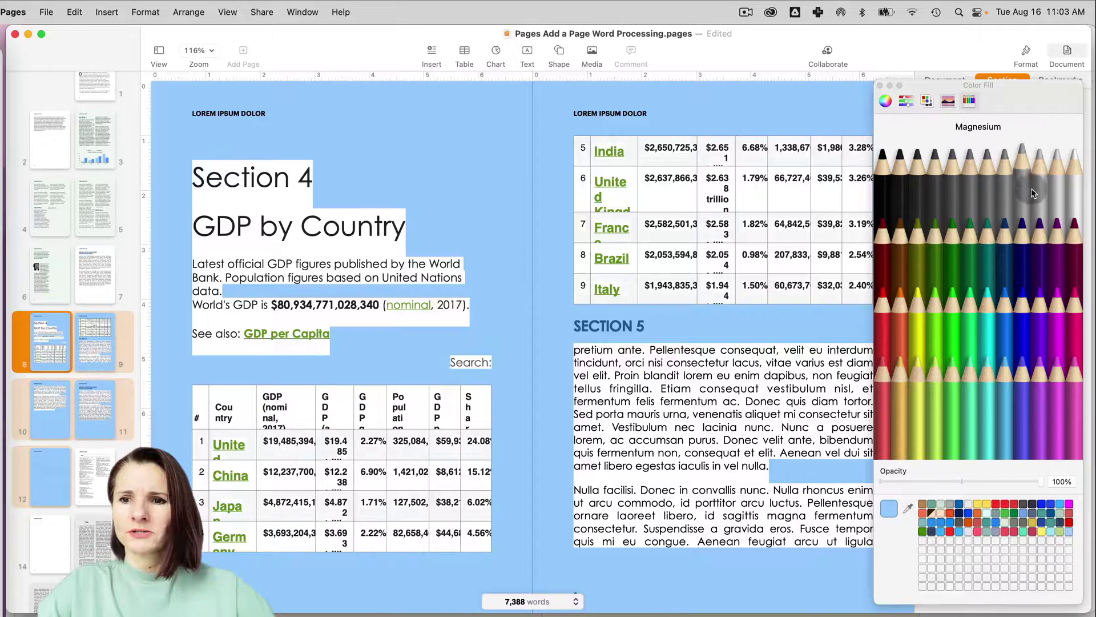
{"action": "left_click", "coordinate": [985, 426]}
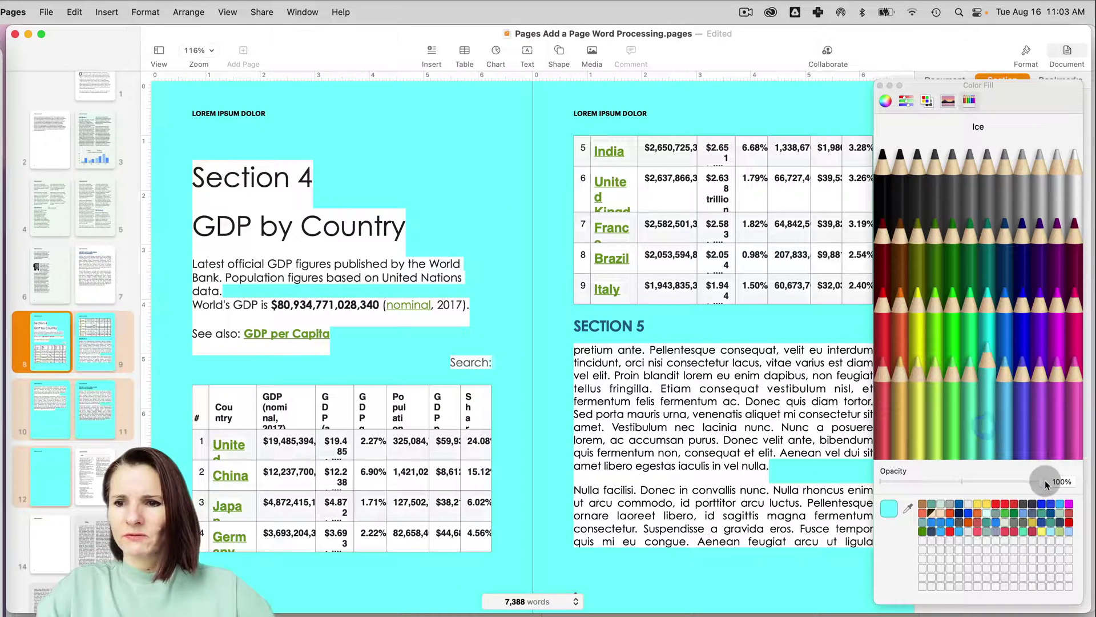
{"action": "left_click_drag", "start_coordinate": [1044, 480], "coordinate": [896, 481]}
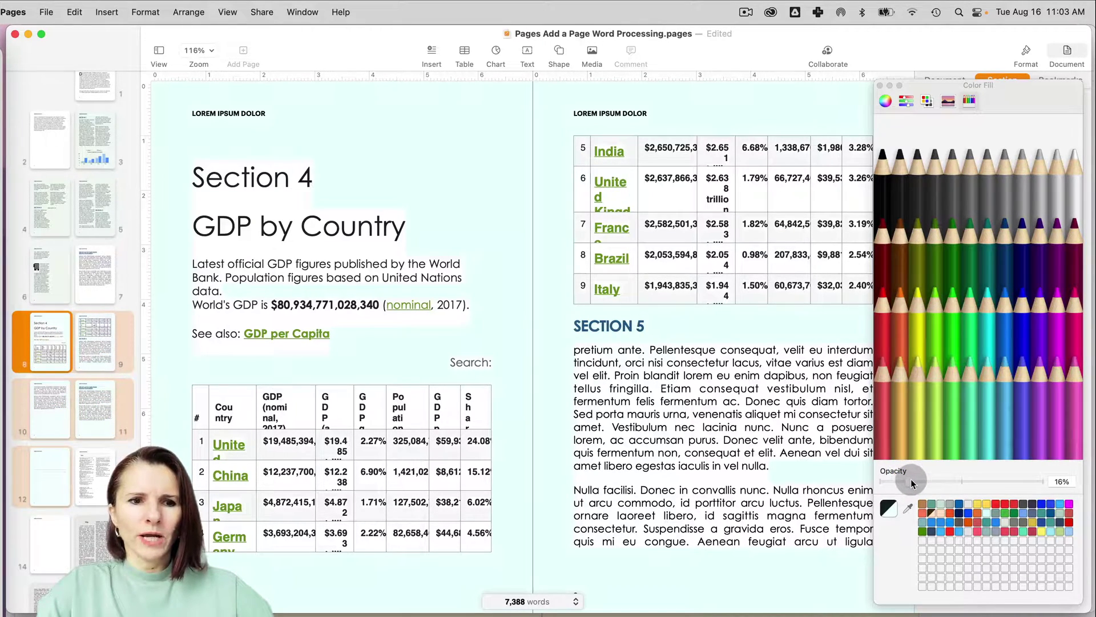
{"action": "left_click", "coordinate": [880, 85]}
{"action": "scroll", "coordinate": [696, 388], "scroll_direction": "down", "scroll_amount": 5}
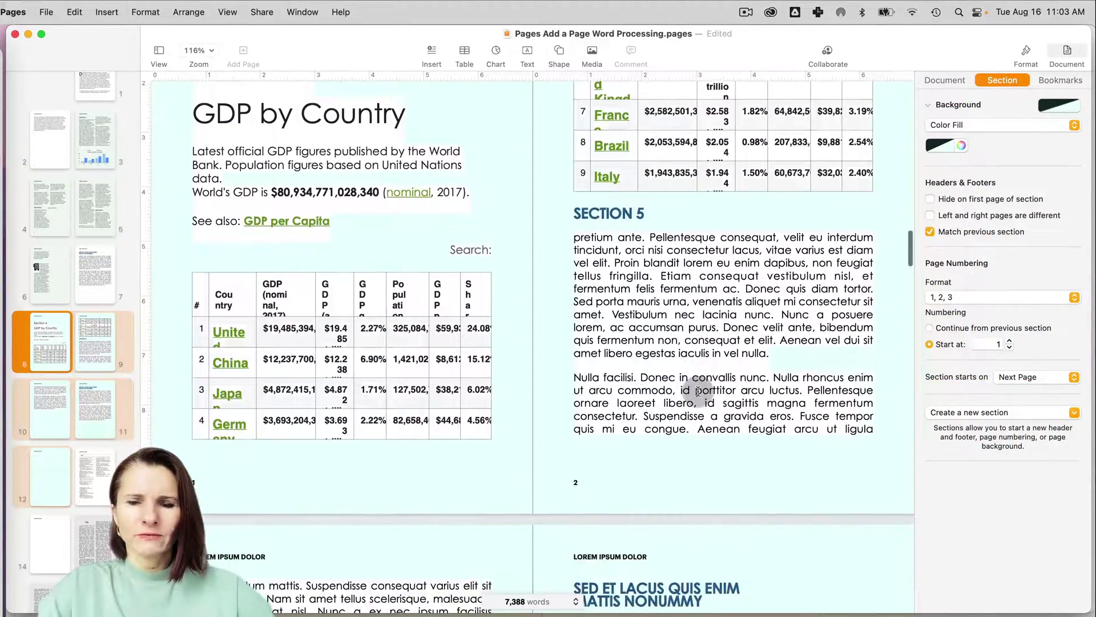
{"action": "scroll", "coordinate": [451, 473], "scroll_direction": "down", "scroll_amount": 2}
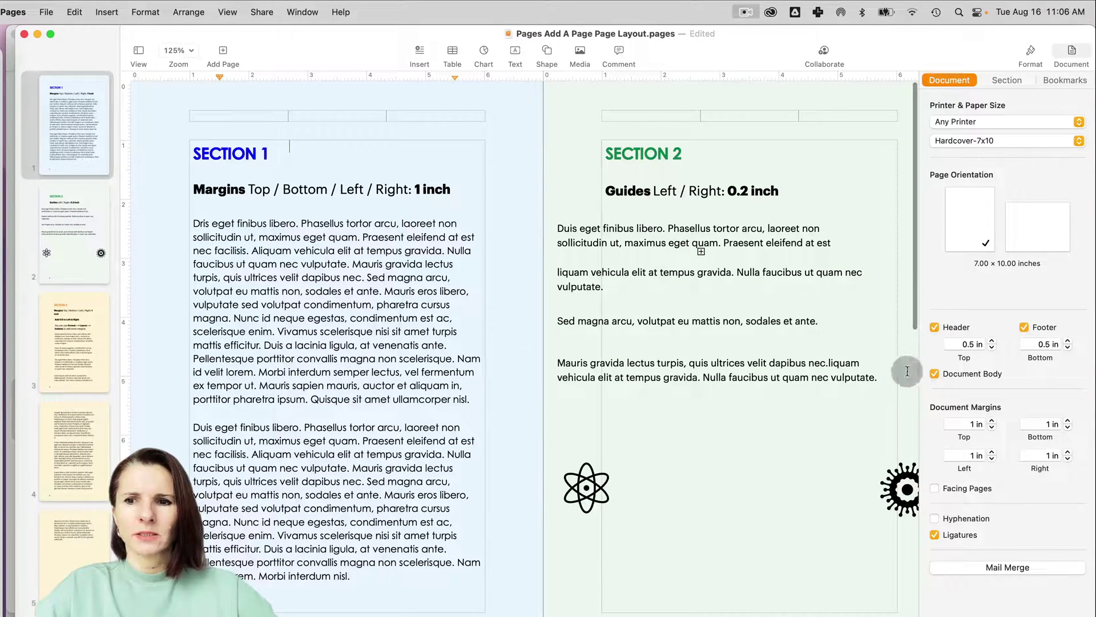
In the Page Layout file, browse pages 1 to 3 and settle on Section 3.
{"action": "left_click", "coordinate": [431, 284]}
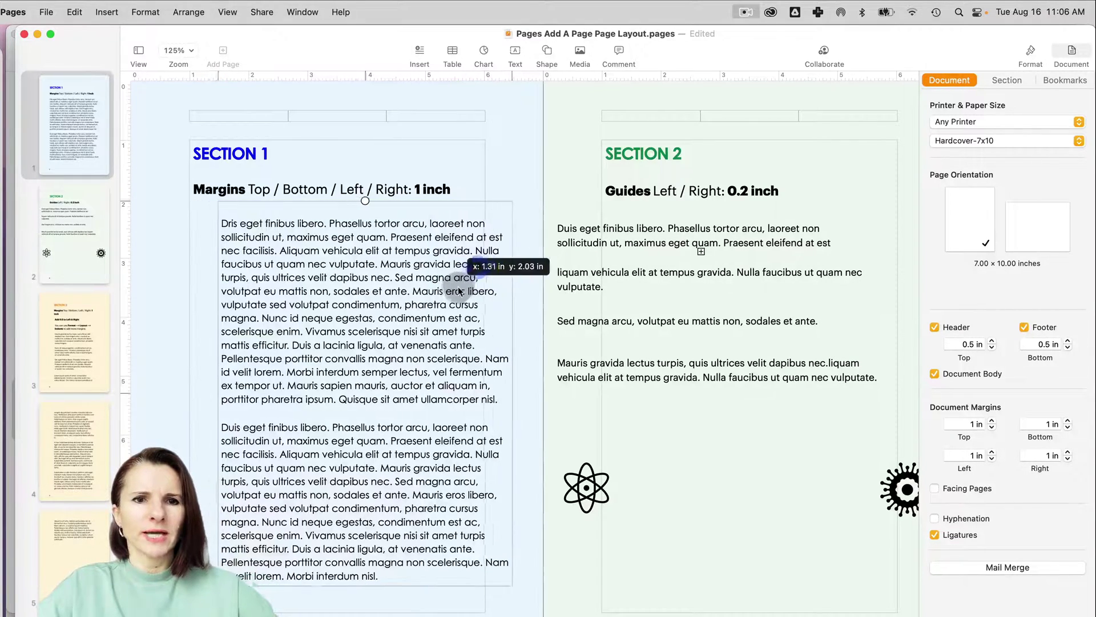
{"action": "left_click", "coordinate": [84, 146]}
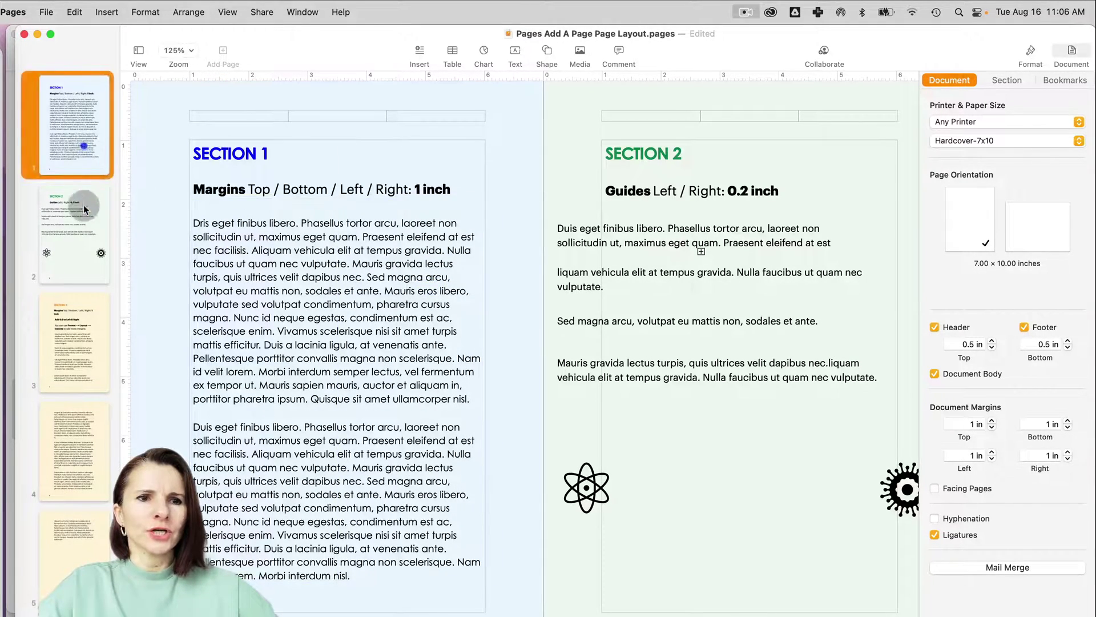
{"action": "left_click", "coordinate": [84, 221]}
{"action": "left_click", "coordinate": [78, 327]}
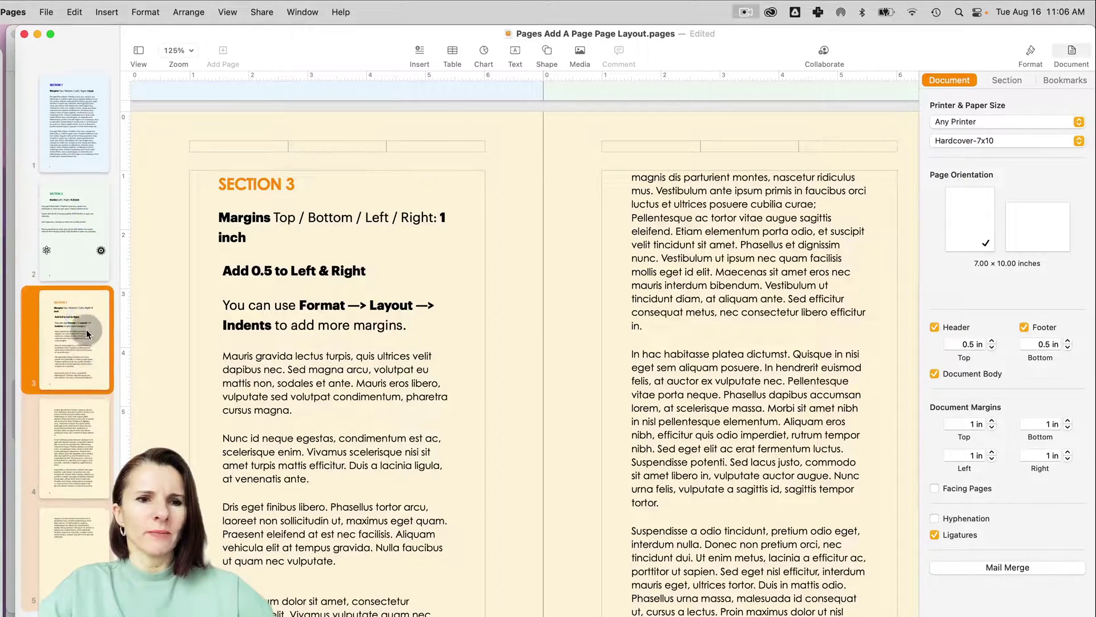
{"action": "left_click", "coordinate": [389, 348]}
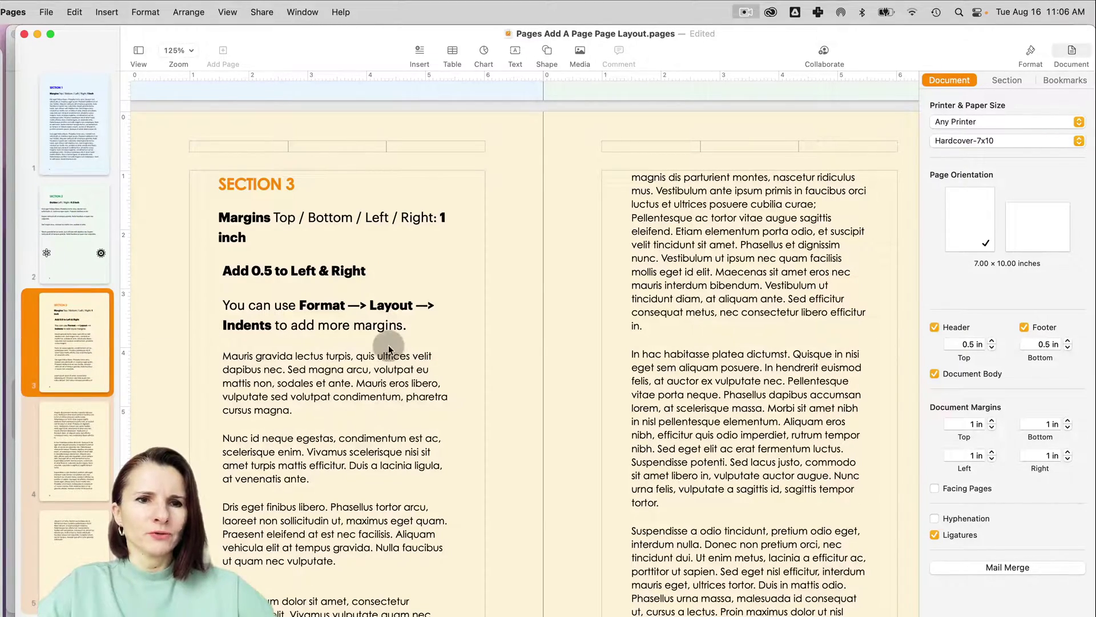
{"action": "left_click", "coordinate": [78, 140]}
{"action": "left_click", "coordinate": [87, 331]}
Select all of the body text on page 5.
{"action": "left_click", "coordinate": [425, 407]}
{"action": "scroll", "coordinate": [429, 409], "scroll_direction": "down", "scroll_amount": 10}
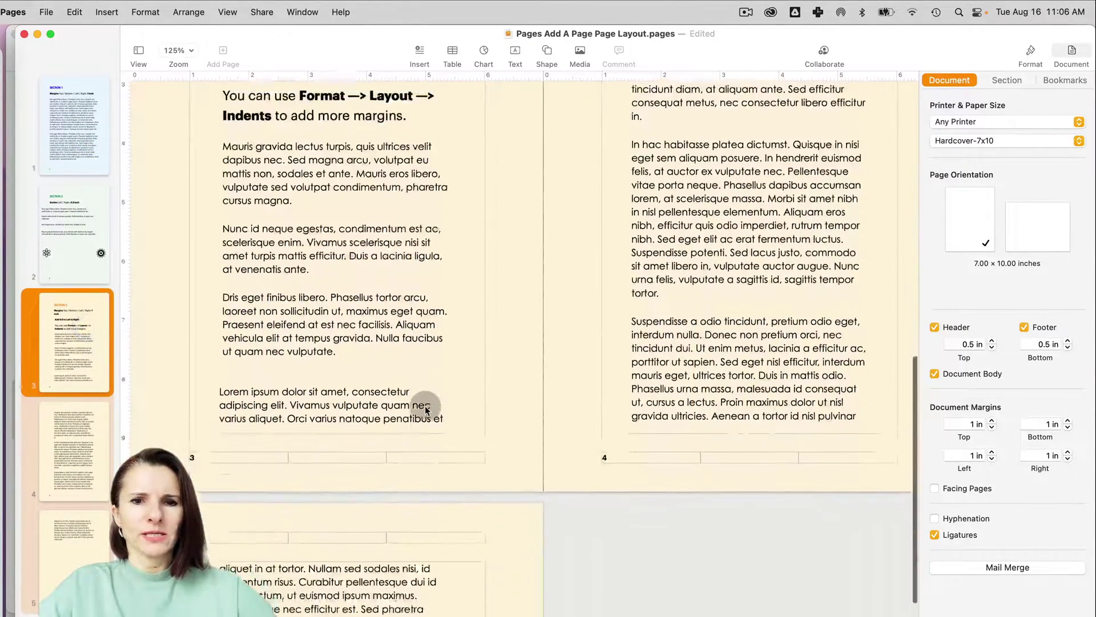
{"action": "left_click", "coordinate": [376, 451]}
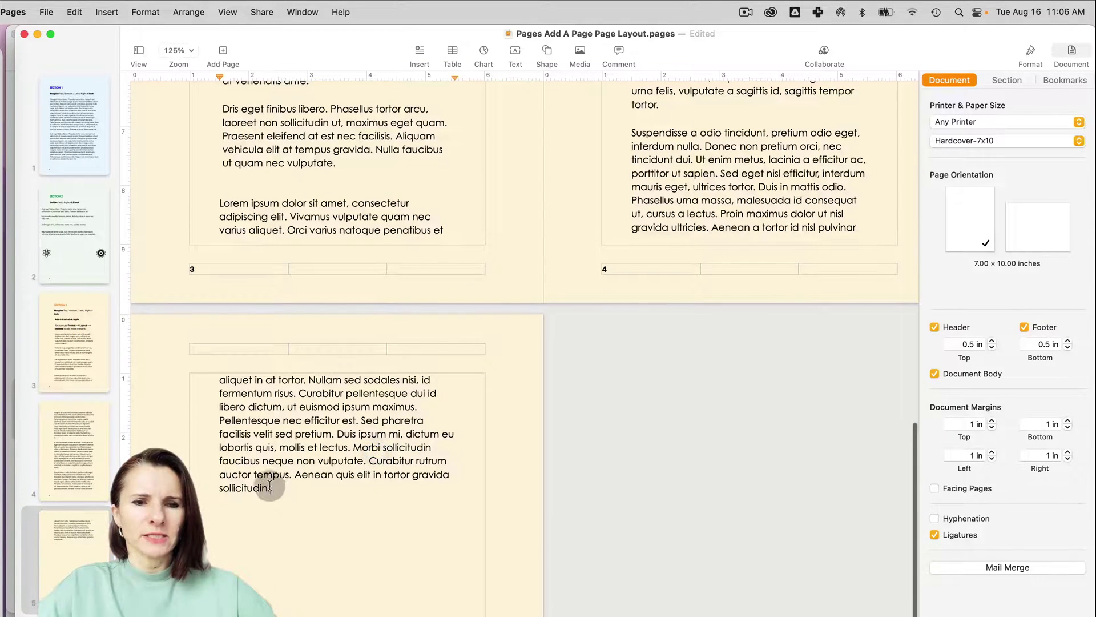
{"action": "left_click_drag", "start_coordinate": [272, 492], "coordinate": [198, 334]}
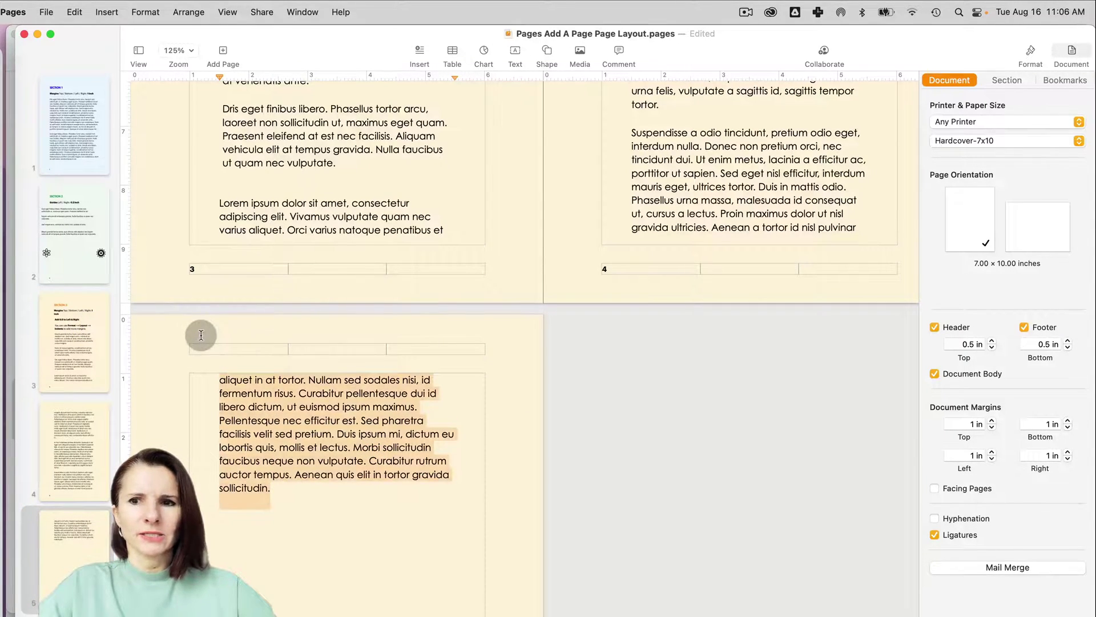
Turn off Document Body, confirm converting to page layout, and delete the emptied page 5.
{"action": "left_click", "coordinate": [936, 375]}
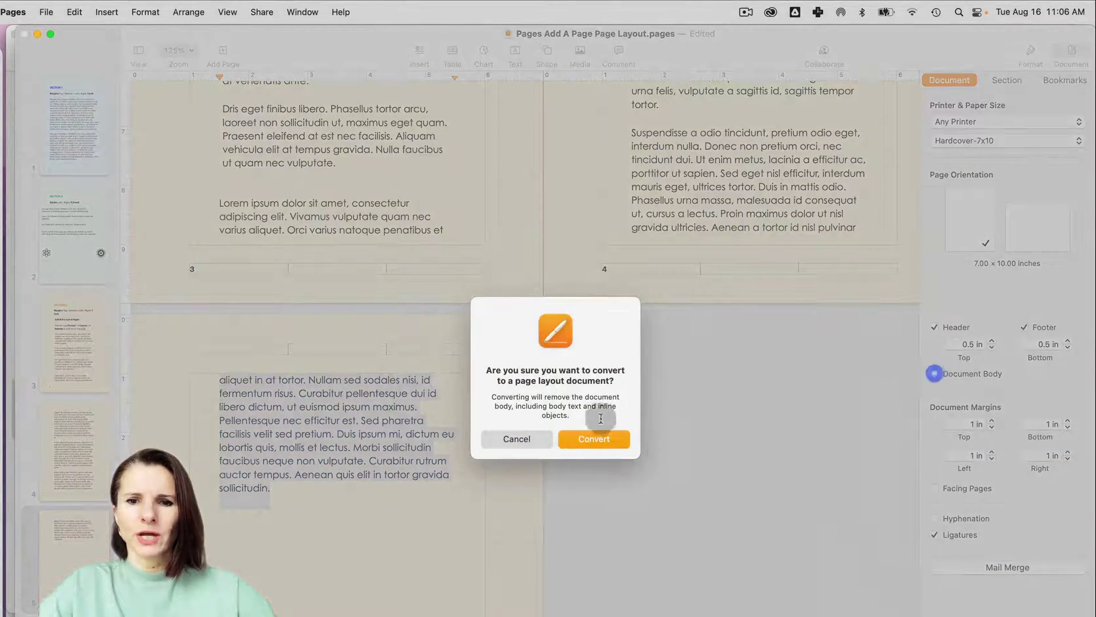
{"action": "left_click", "coordinate": [593, 440]}
{"action": "scroll", "coordinate": [466, 296], "scroll_direction": "up", "scroll_amount": 3}
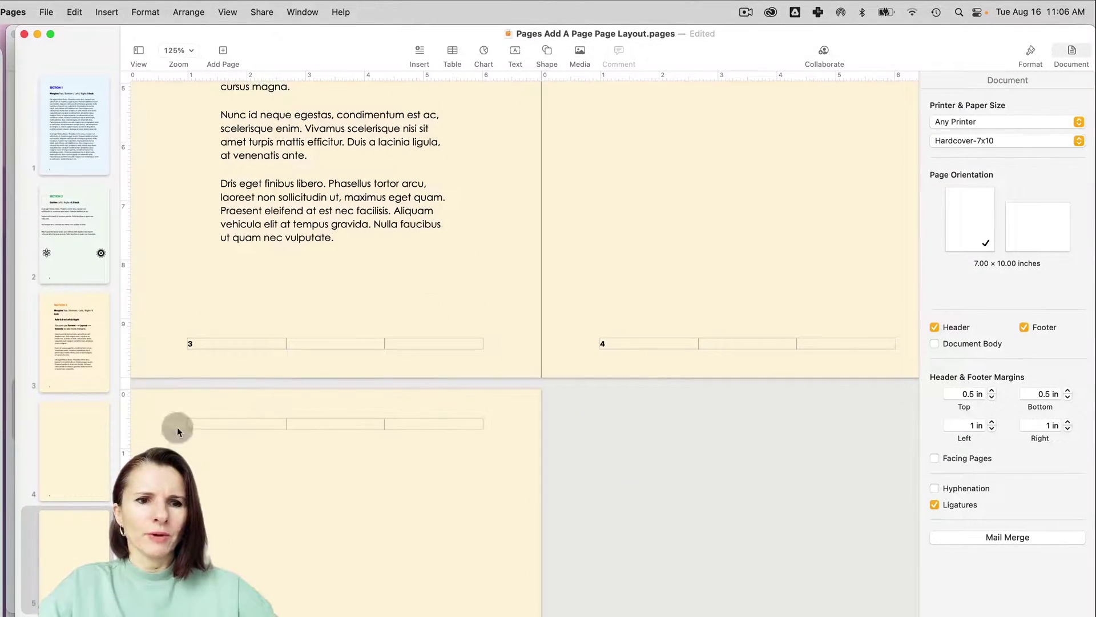
{"action": "left_click", "coordinate": [91, 552]}
{"action": "key", "text": "BackSpace"}
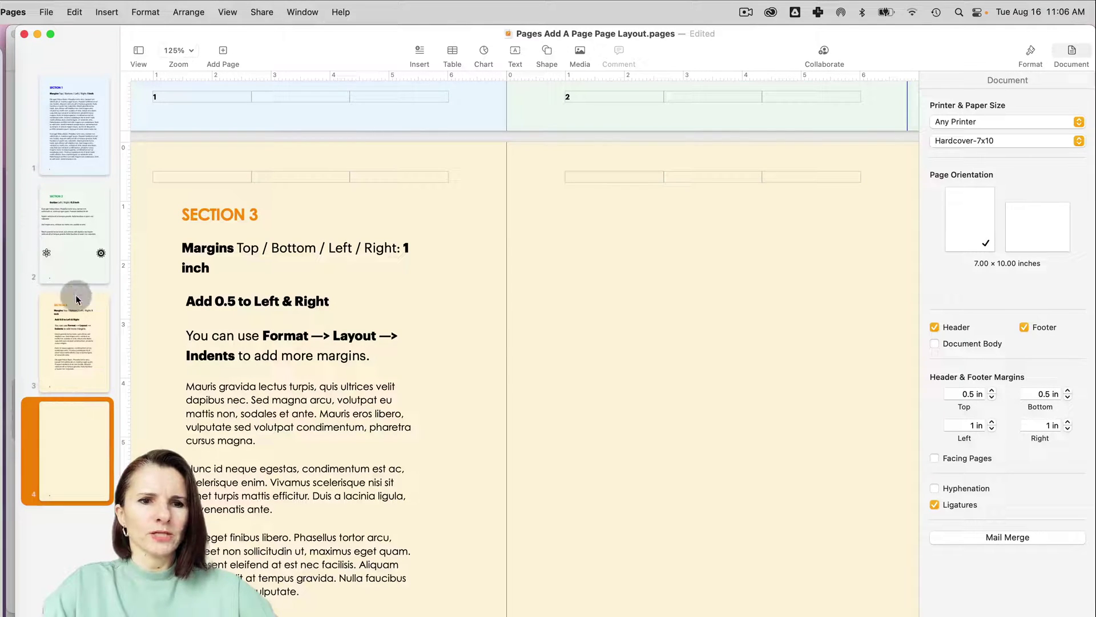
Review all four pages, from Sections 1–3 to the blank last page, finishing on page 1.
{"action": "left_click", "coordinate": [77, 115]}
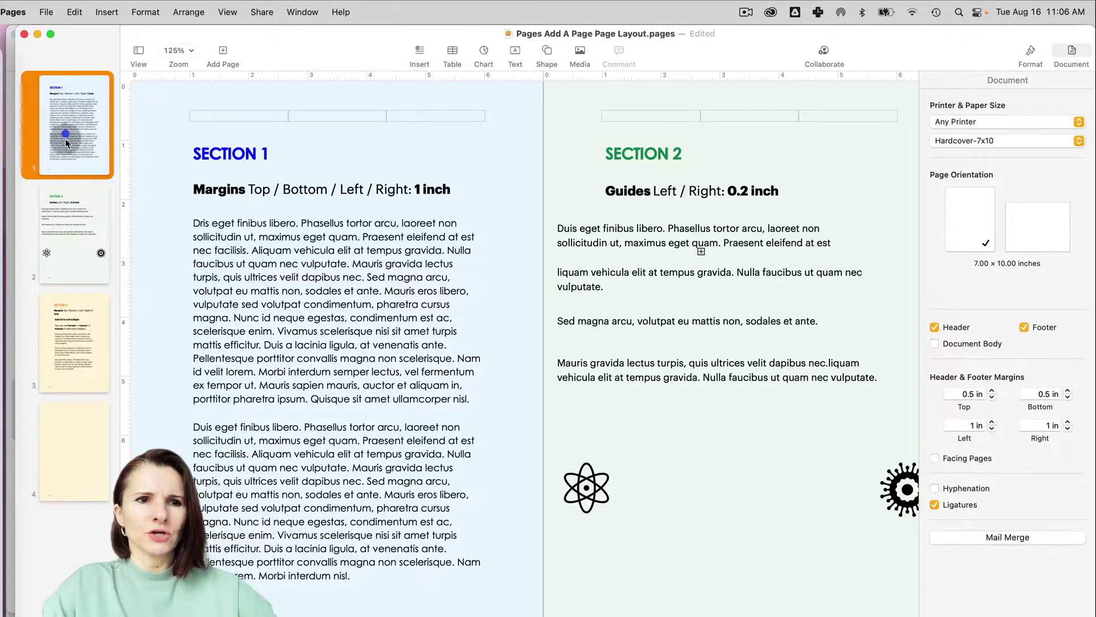
{"action": "left_click", "coordinate": [72, 246]}
{"action": "left_click", "coordinate": [78, 338]}
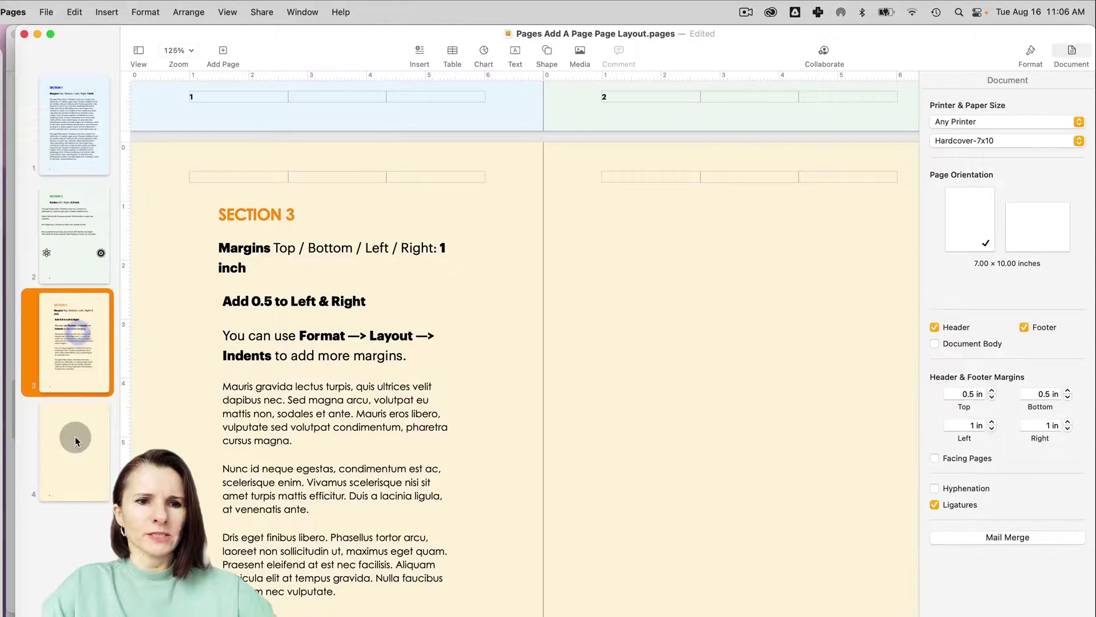
{"action": "left_click", "coordinate": [74, 437]}
{"action": "left_click", "coordinate": [78, 311]}
{"action": "left_click", "coordinate": [70, 244]}
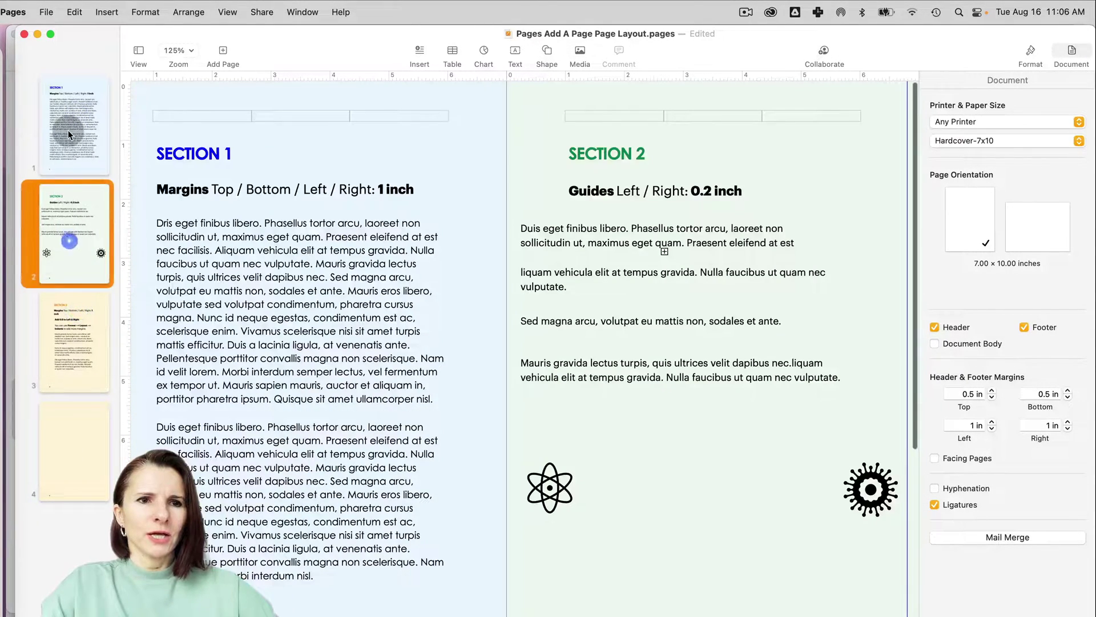
{"action": "left_click", "coordinate": [67, 130]}
{"action": "left_click", "coordinate": [64, 235]}
{"action": "left_click", "coordinate": [74, 327]}
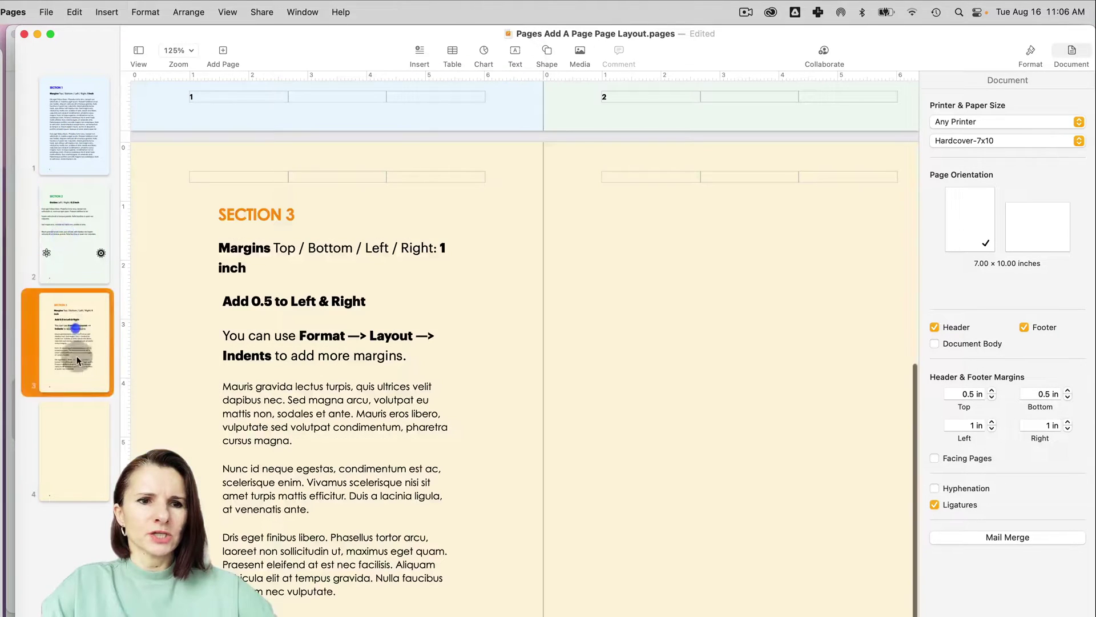
{"action": "left_click", "coordinate": [77, 445]}
{"action": "left_click", "coordinate": [77, 146]}
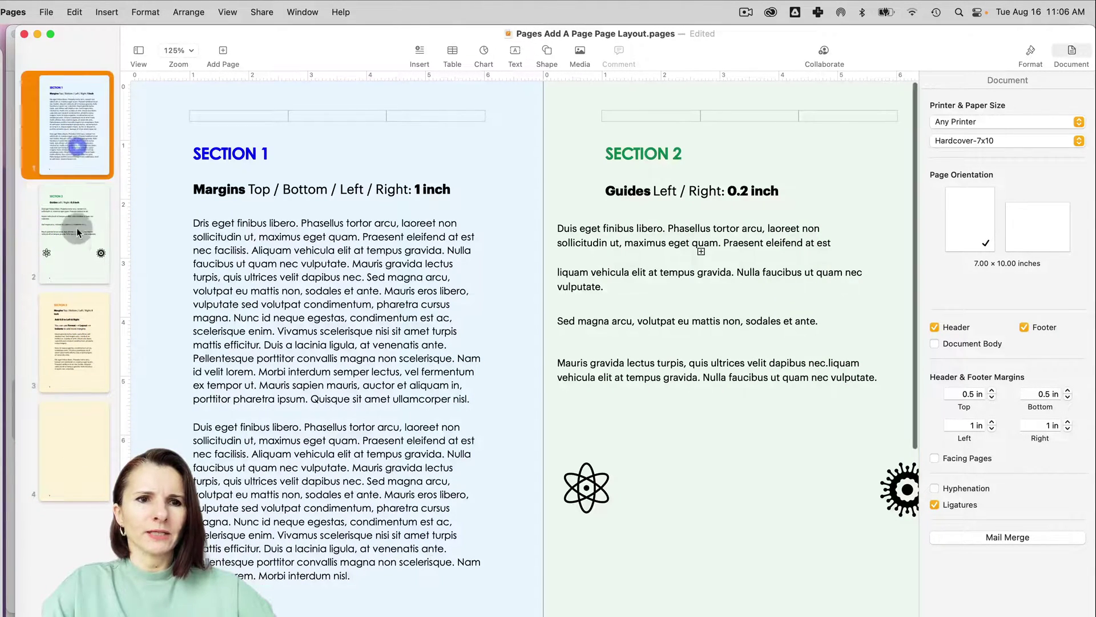
{"action": "left_click", "coordinate": [75, 244]}
{"action": "left_click", "coordinate": [74, 127]}
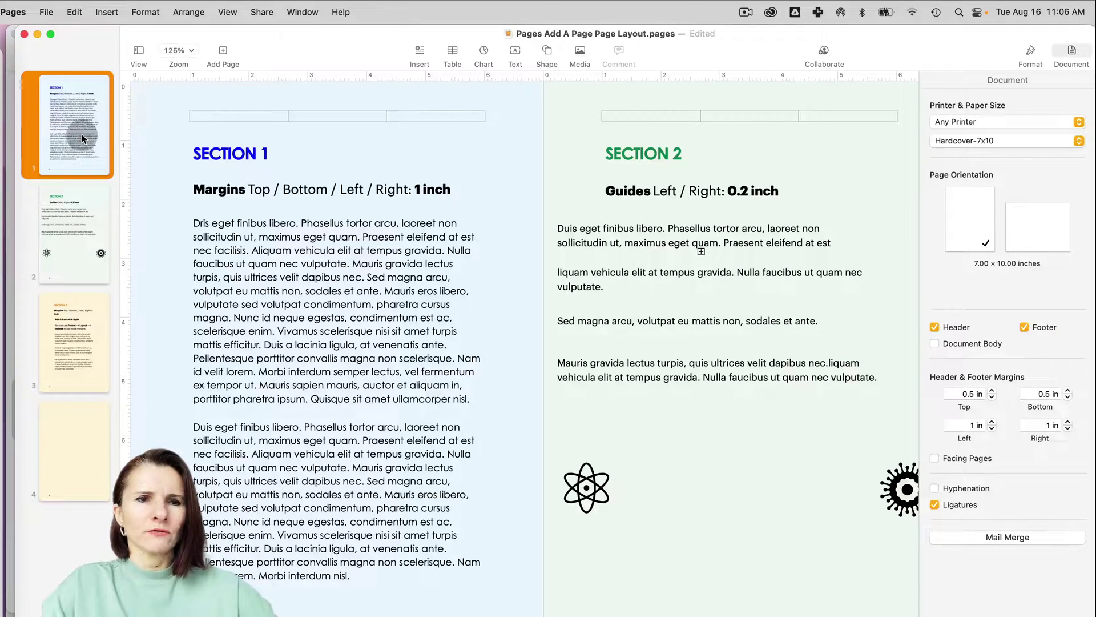
Add a blank page after page 1, then delete it and the blank last page.
{"action": "left_click", "coordinate": [224, 53]}
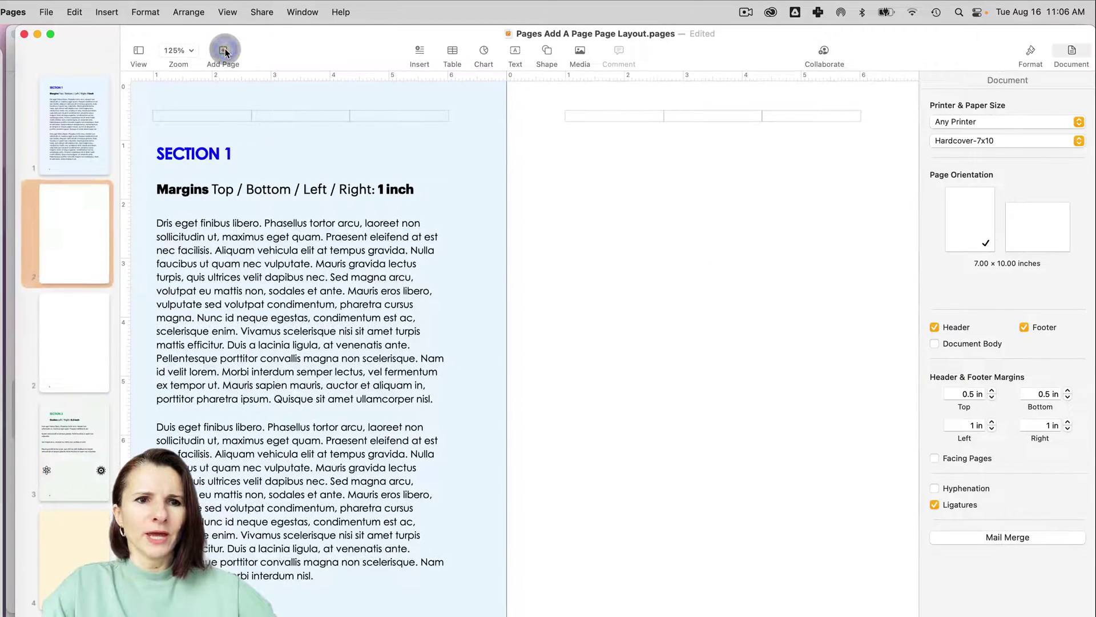
{"action": "left_click", "coordinate": [81, 121]}
{"action": "left_click", "coordinate": [81, 226]}
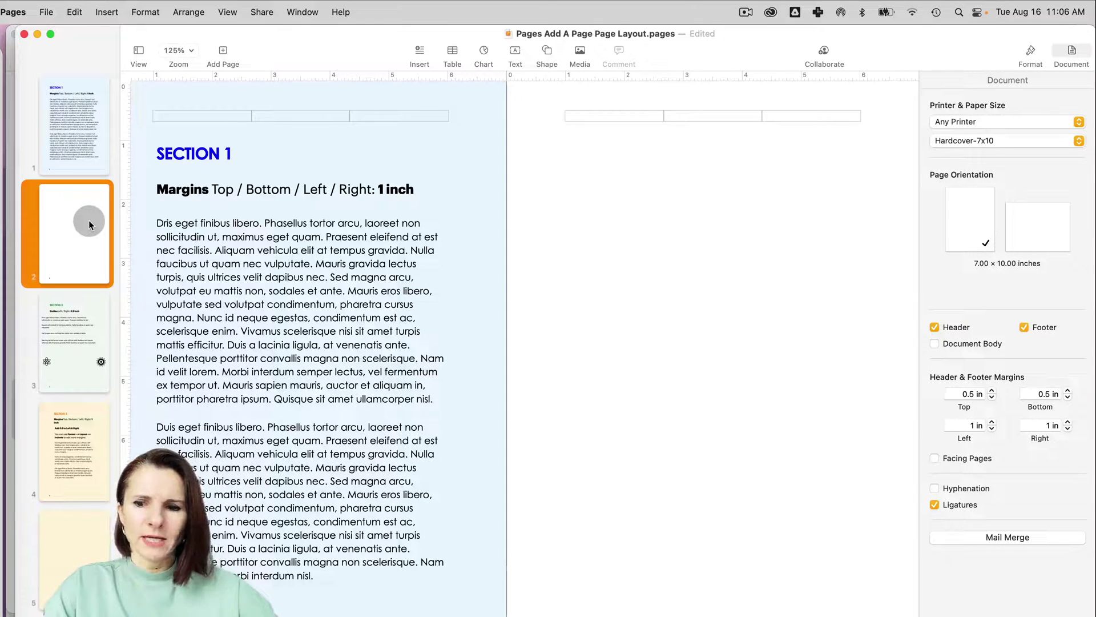
{"action": "key", "text": "BackSpace"}
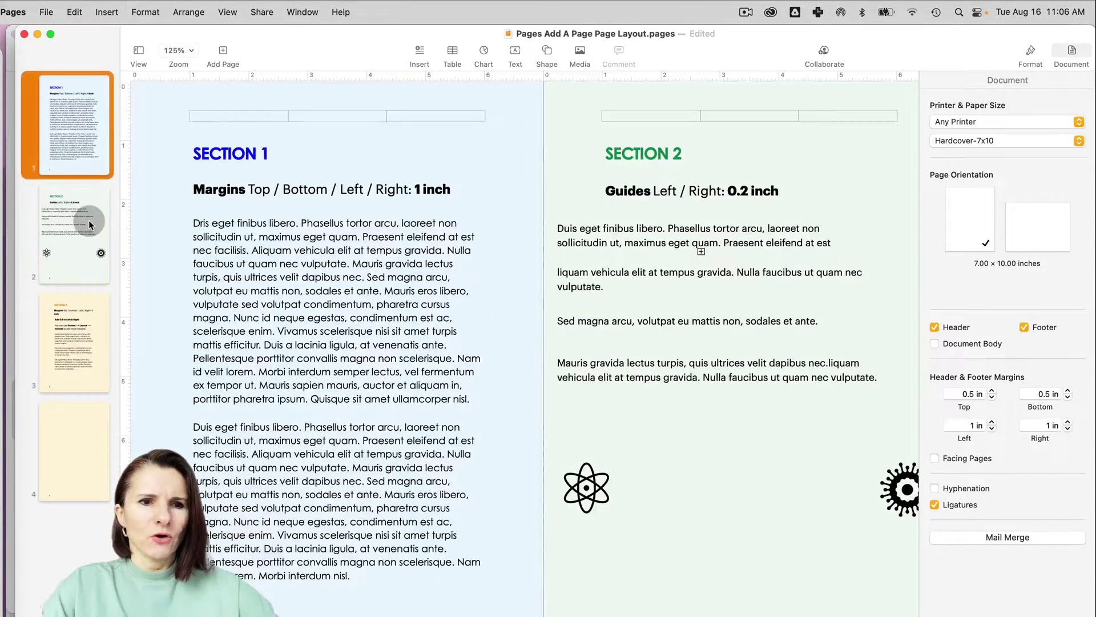
{"action": "left_click", "coordinate": [69, 430]}
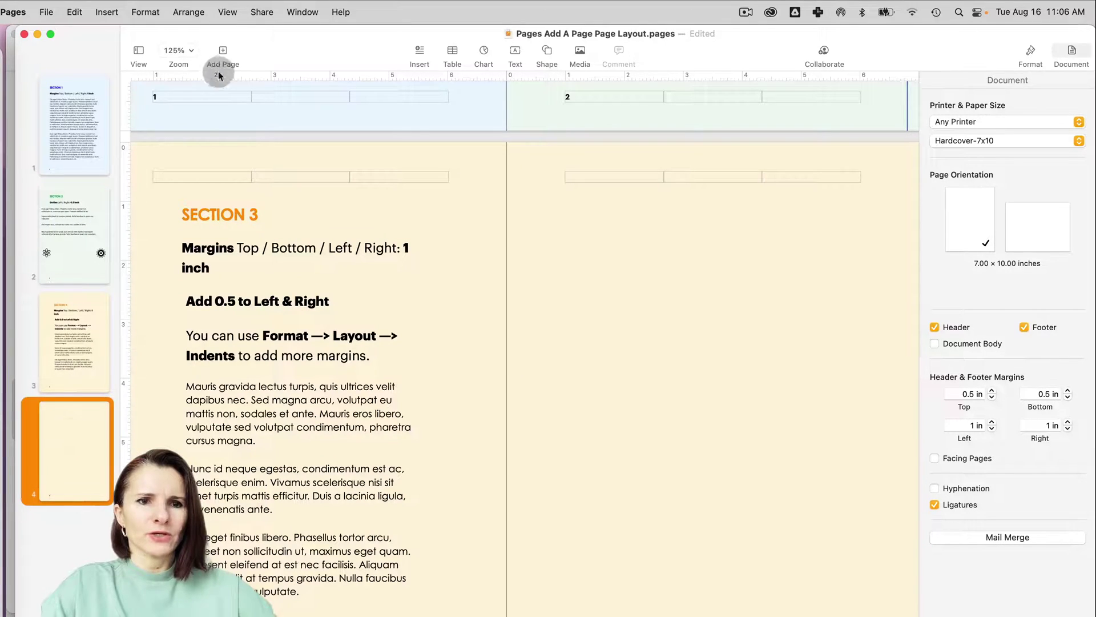
{"action": "left_click", "coordinate": [87, 421]}
{"action": "right_click", "coordinate": [87, 421]}
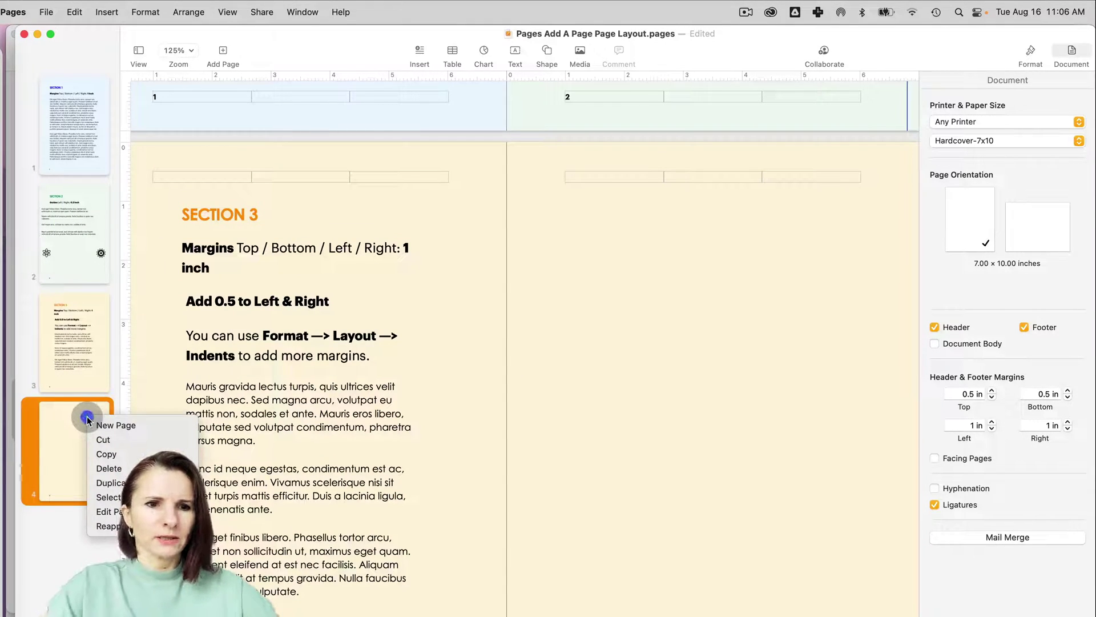
{"action": "left_click", "coordinate": [117, 470]}
Reorder pages so Section 3 sits second, between Section 1 and Section 2.
{"action": "left_click", "coordinate": [78, 353]}
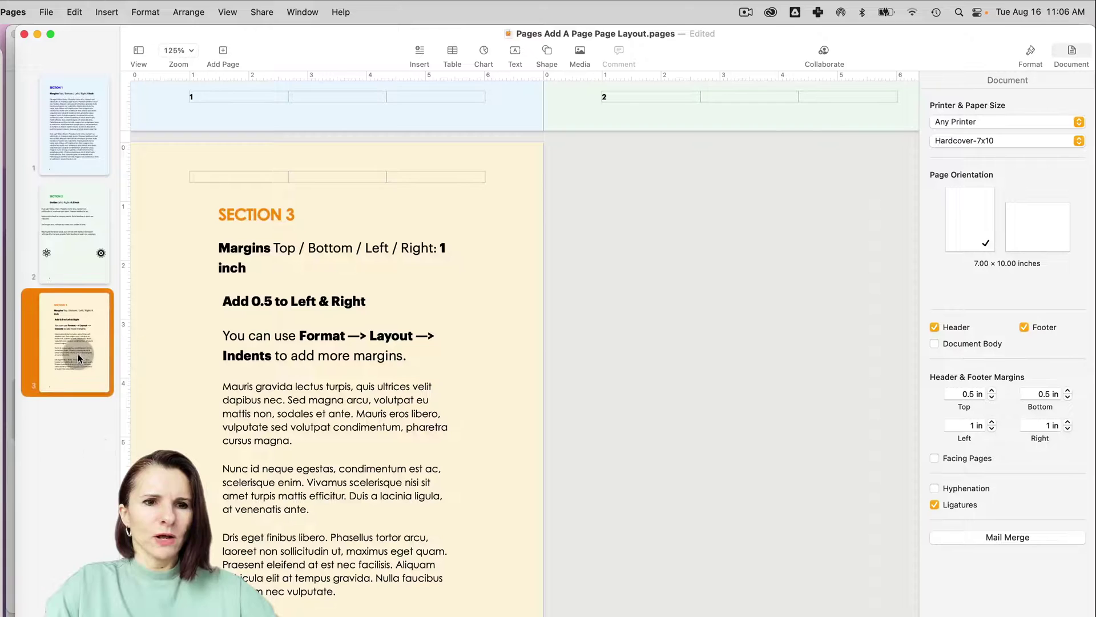
{"action": "left_click_drag", "start_coordinate": [78, 353], "coordinate": [84, 228]}
{"action": "left_click_drag", "start_coordinate": [73, 125], "coordinate": [76, 291]}
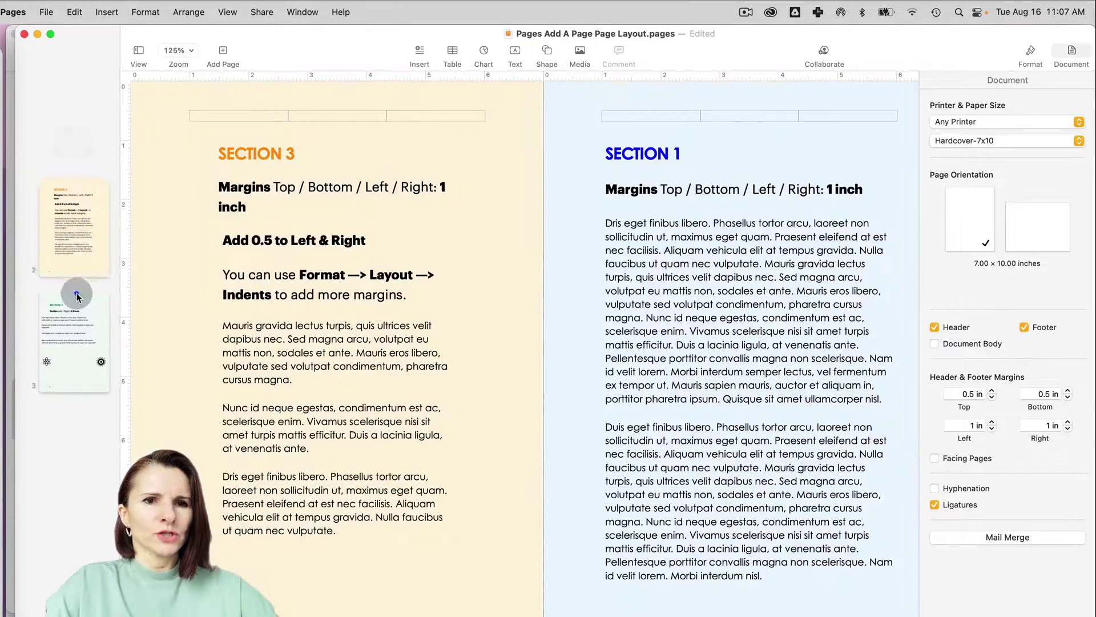
{"action": "left_click_drag", "start_coordinate": [78, 232], "coordinate": [75, 108]}
In the Word Processing document, drag the Section 4 GDP by Country spread toward the front.
{"action": "left_click", "coordinate": [302, 12]}
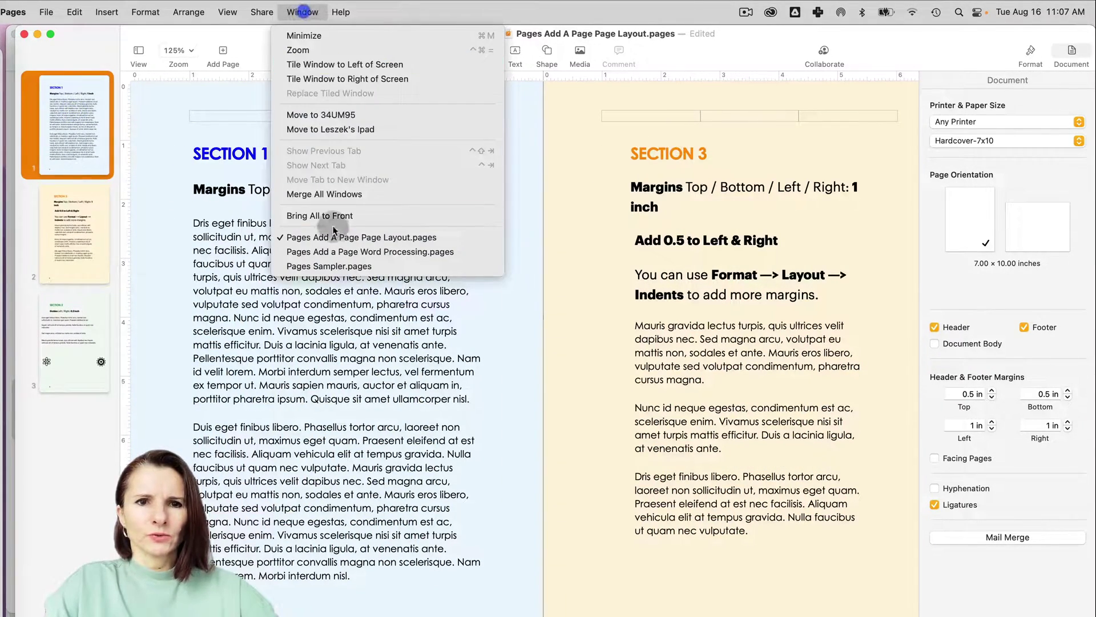
{"action": "left_click", "coordinate": [339, 246]}
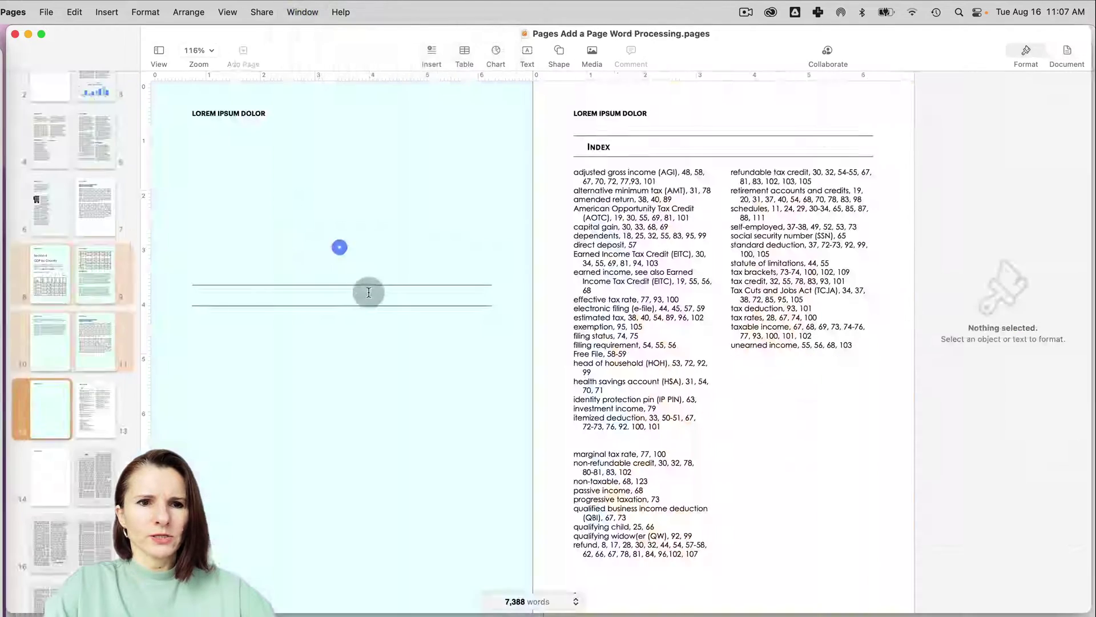
{"action": "left_click", "coordinate": [86, 285]}
{"action": "scroll", "coordinate": [66, 278], "scroll_direction": "up", "scroll_amount": 5}
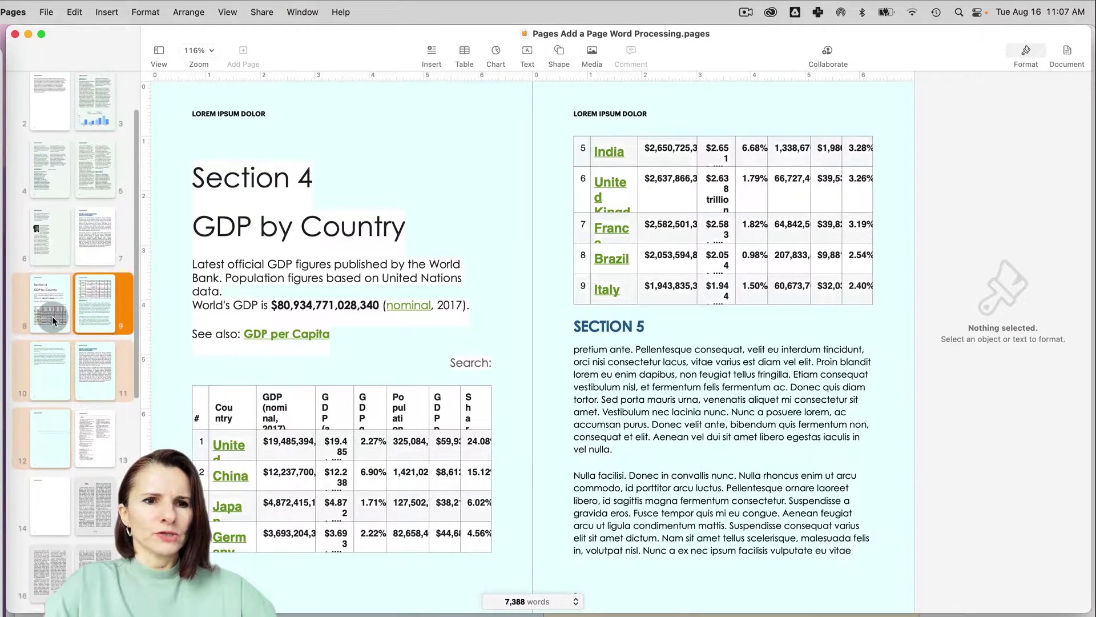
{"action": "left_click_drag", "start_coordinate": [52, 382], "coordinate": [67, 187]}
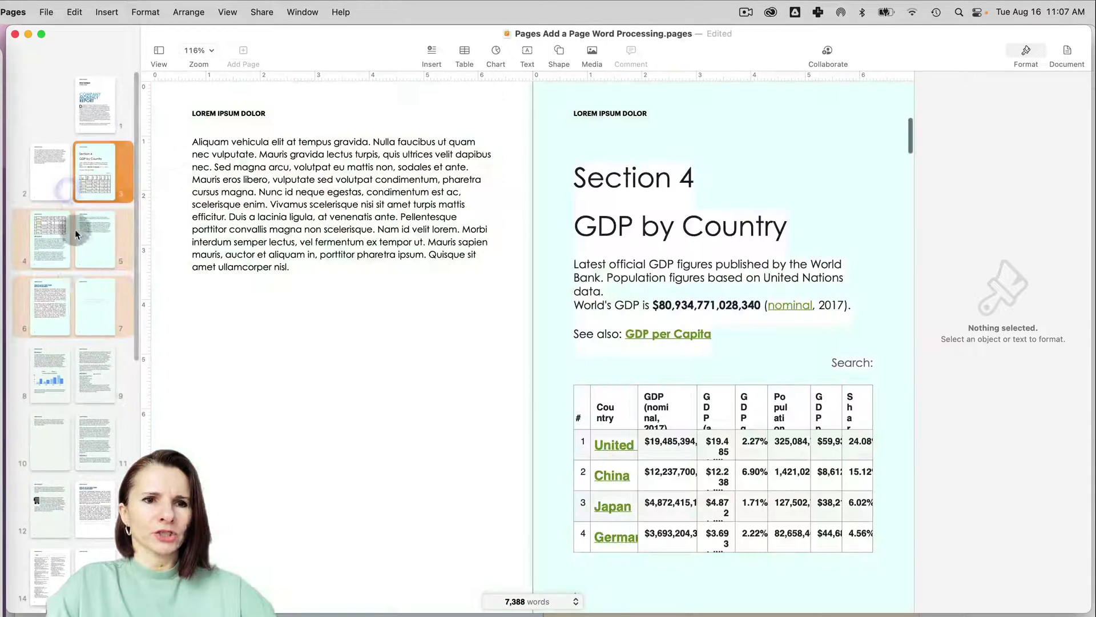
Move the Section 1 chart page to page 1, then return to the Page Layout document.
{"action": "left_click", "coordinate": [59, 378]}
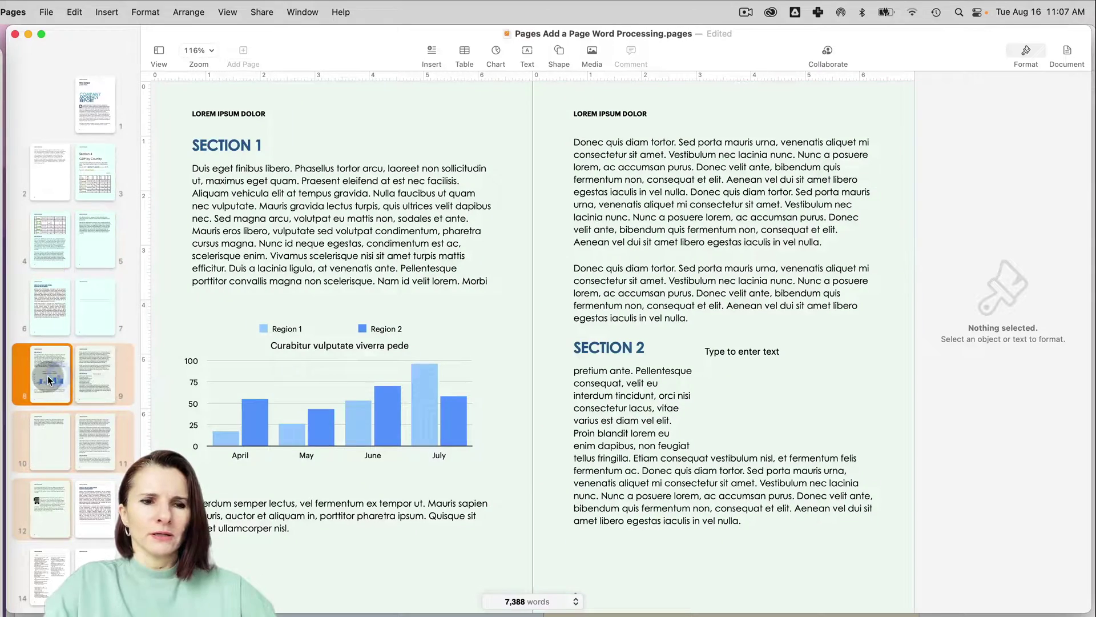
{"action": "left_click_drag", "start_coordinate": [49, 380], "coordinate": [72, 196]}
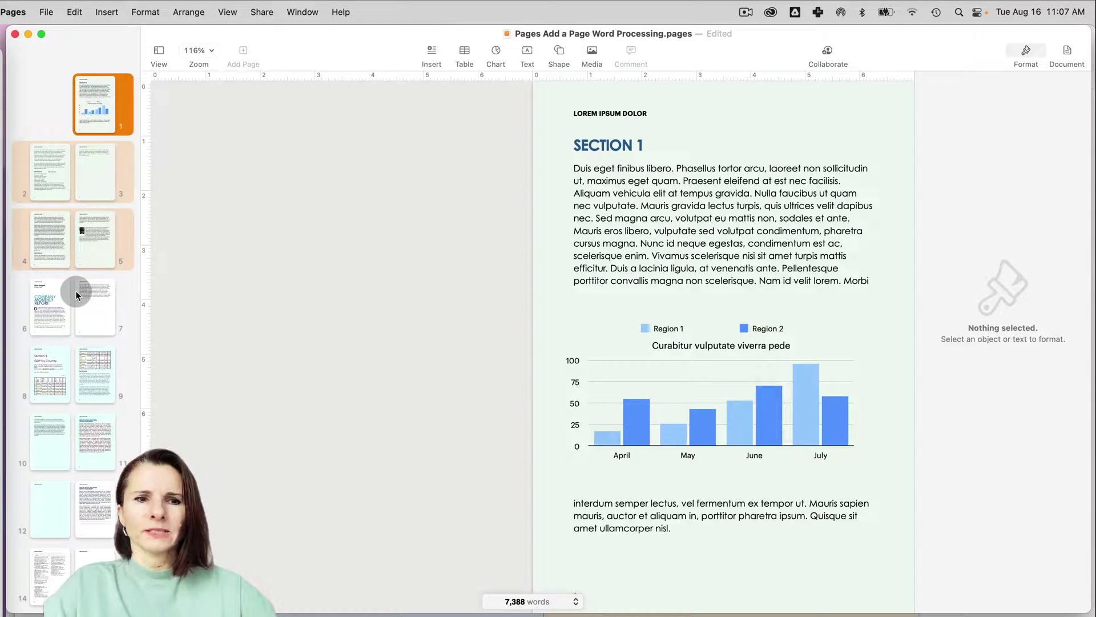
{"action": "scroll", "coordinate": [89, 320], "scroll_direction": "up", "scroll_amount": 3}
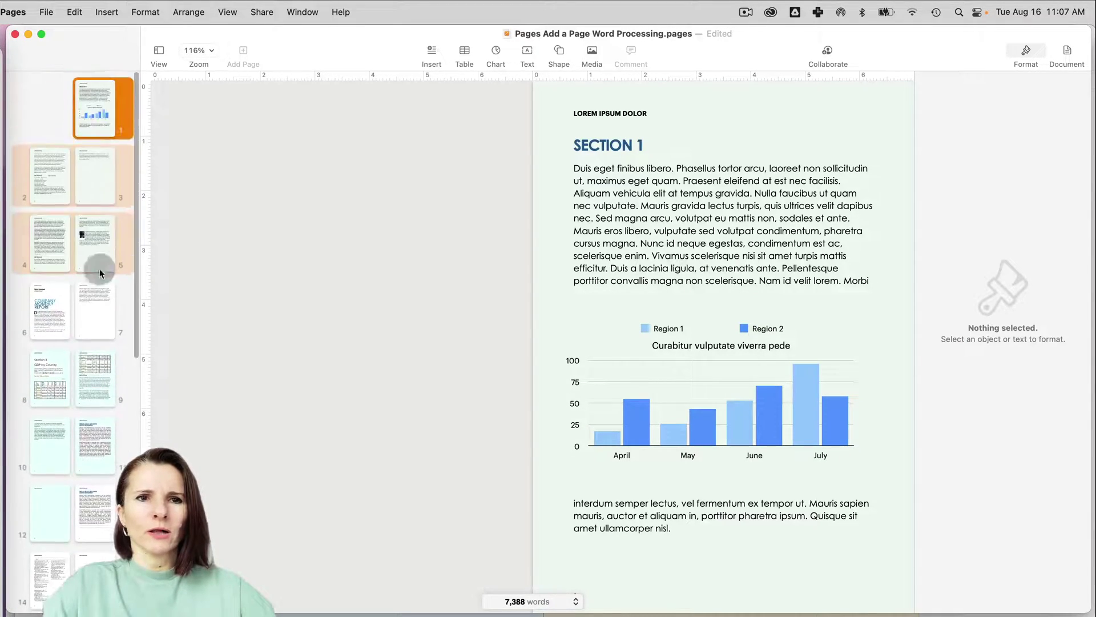
{"action": "left_click", "coordinate": [313, 12]}
{"action": "left_click", "coordinate": [359, 242]}
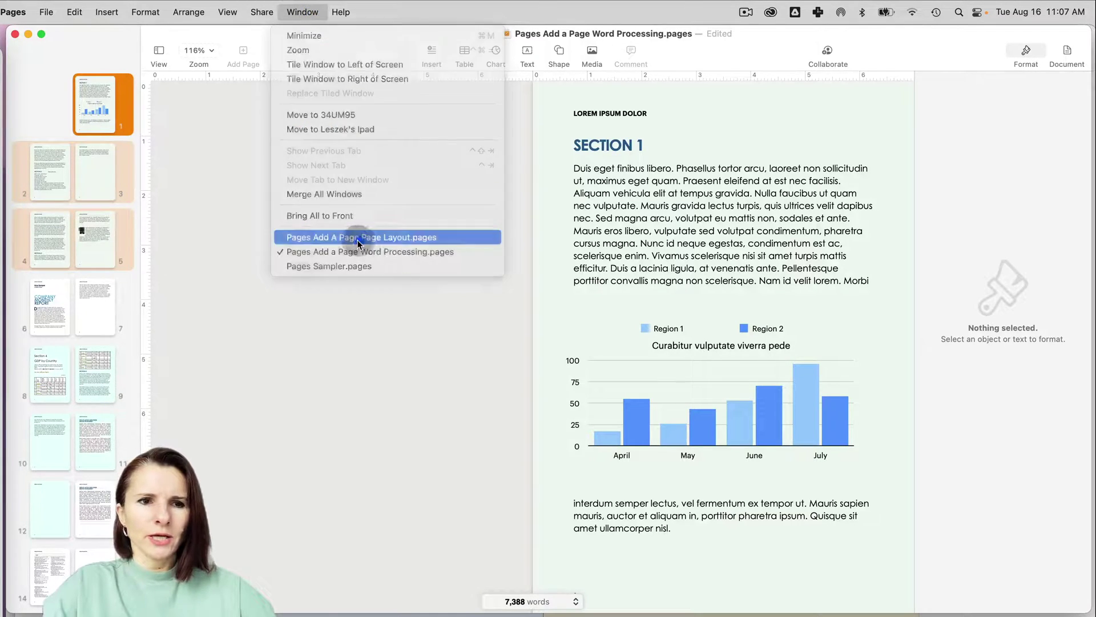
Move Section 3 back after Section 2 and turn Document Body on.
{"action": "left_click", "coordinate": [75, 344]}
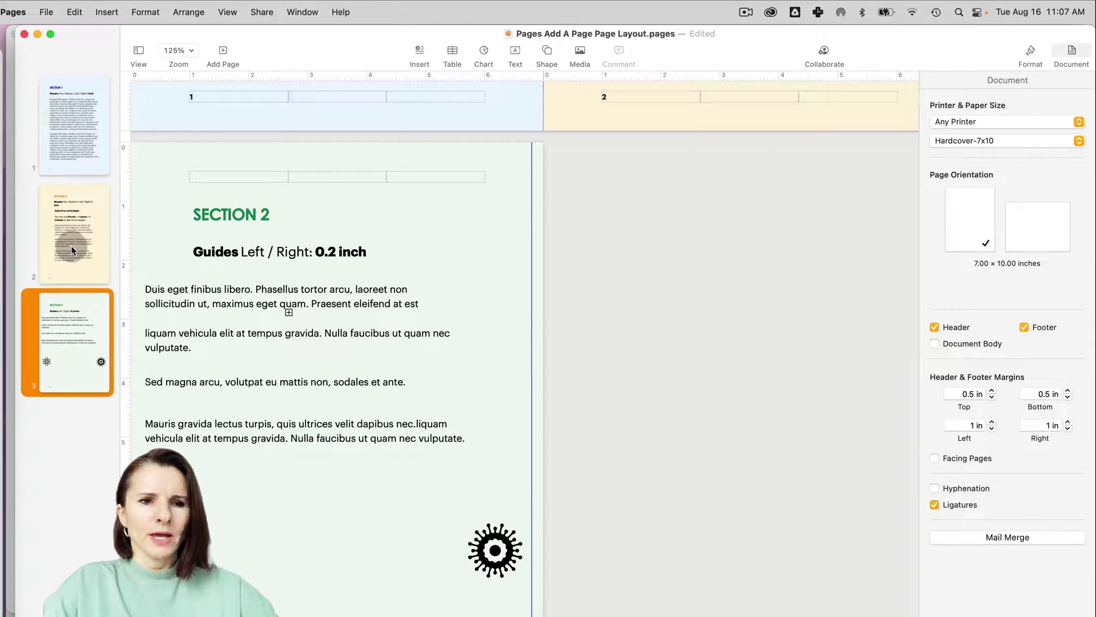
{"action": "left_click_drag", "start_coordinate": [71, 246], "coordinate": [73, 416]}
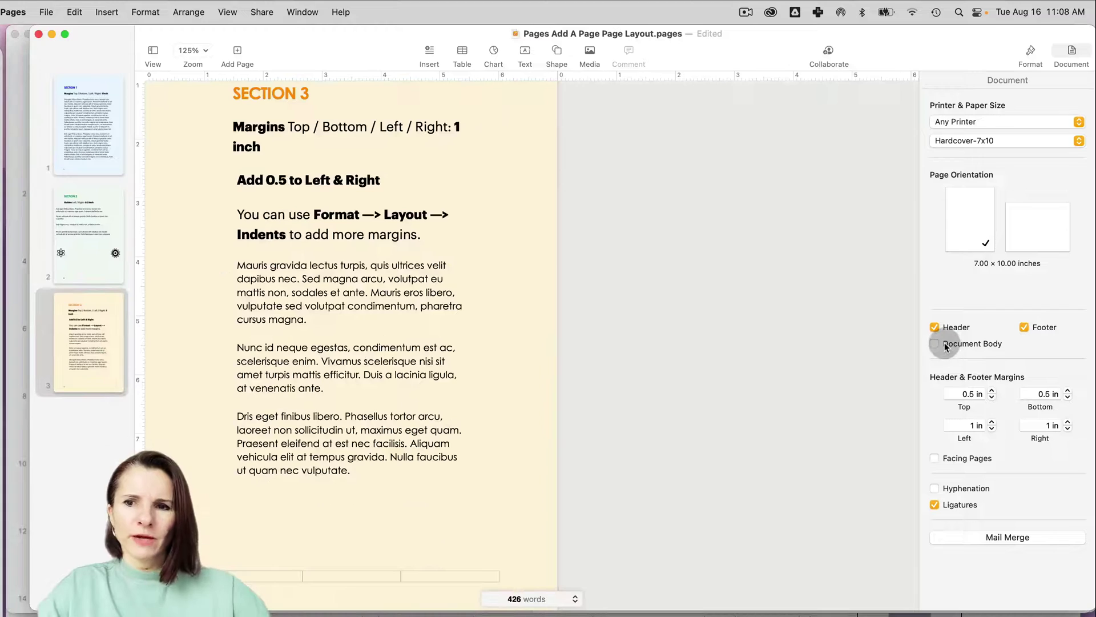
{"action": "left_click", "coordinate": [945, 345]}
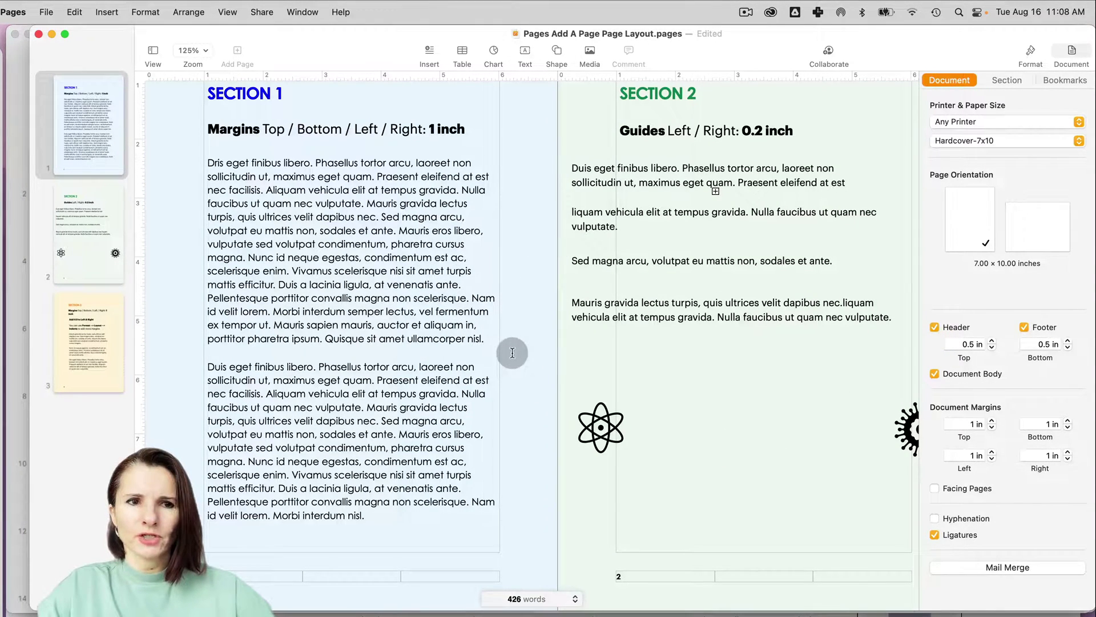
Paste the lorem ipsum text with matching style at the end of Section 3.
{"action": "scroll", "coordinate": [512, 353], "scroll_direction": "down", "scroll_amount": 15}
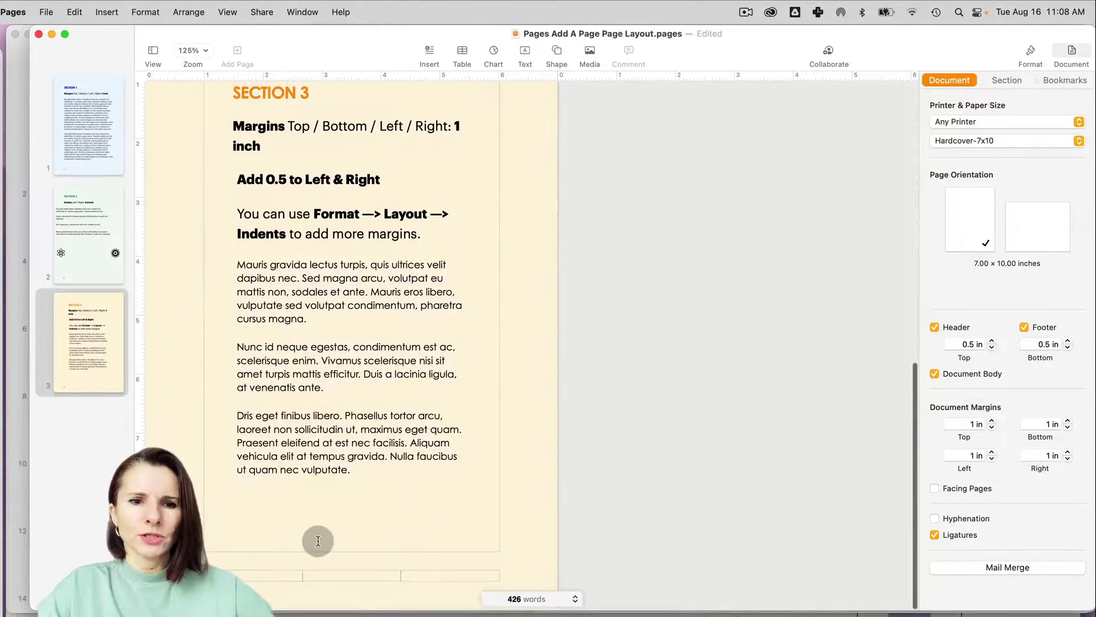
{"action": "left_click", "coordinate": [318, 541]}
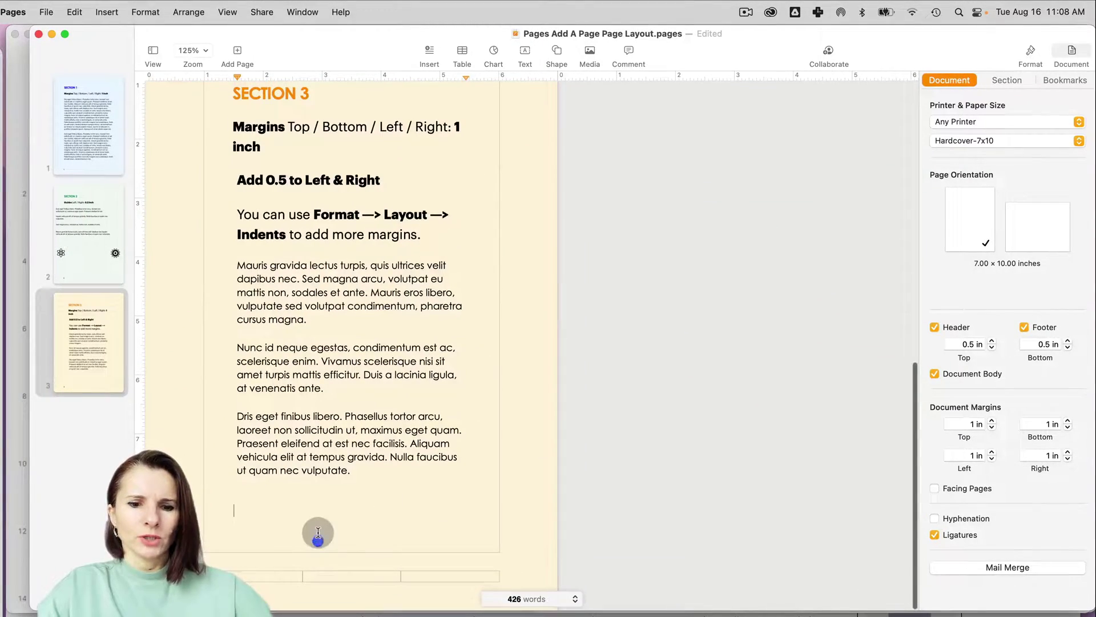
{"action": "left_click", "coordinate": [91, 14]}
{"action": "left_click", "coordinate": [85, 113]}
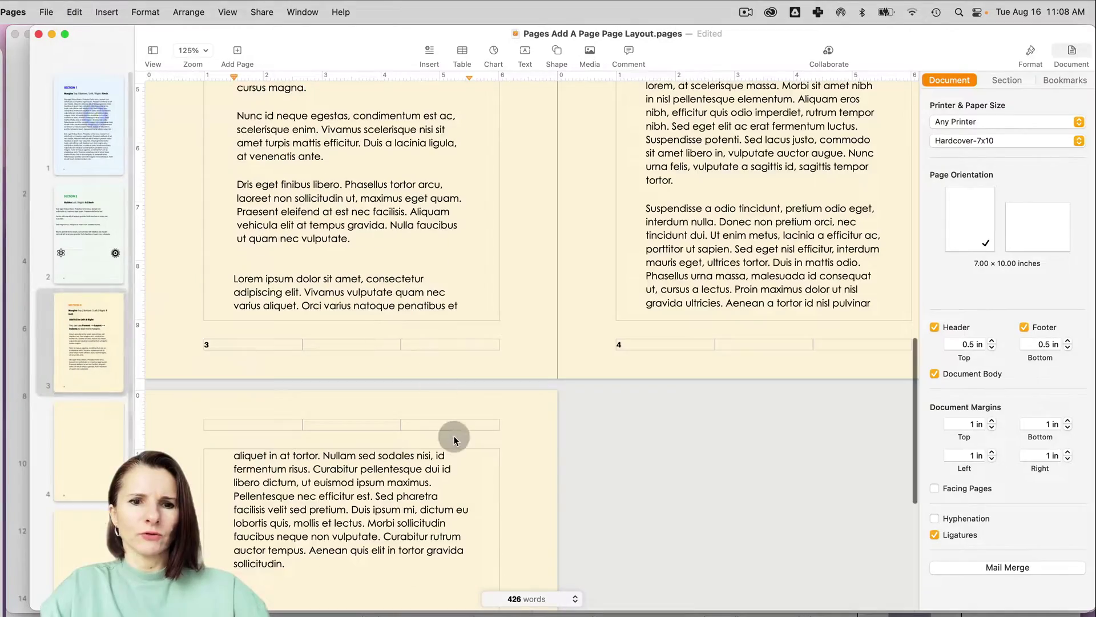
{"action": "scroll", "coordinate": [455, 439], "scroll_direction": "down", "scroll_amount": 8}
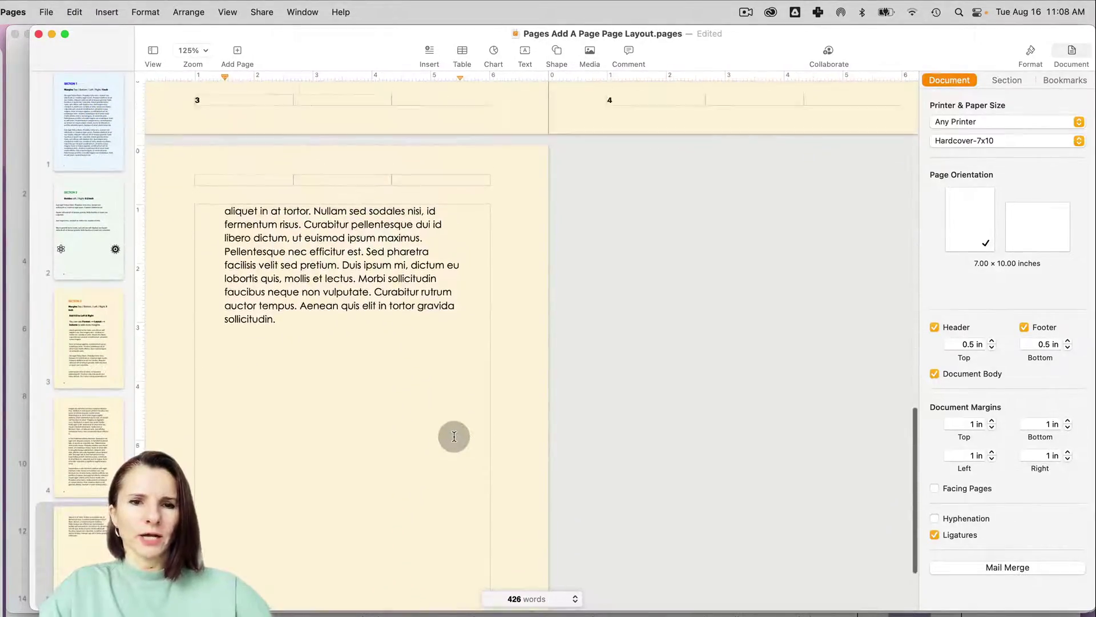
{"action": "scroll", "coordinate": [454, 436], "scroll_direction": "up", "scroll_amount": 15}
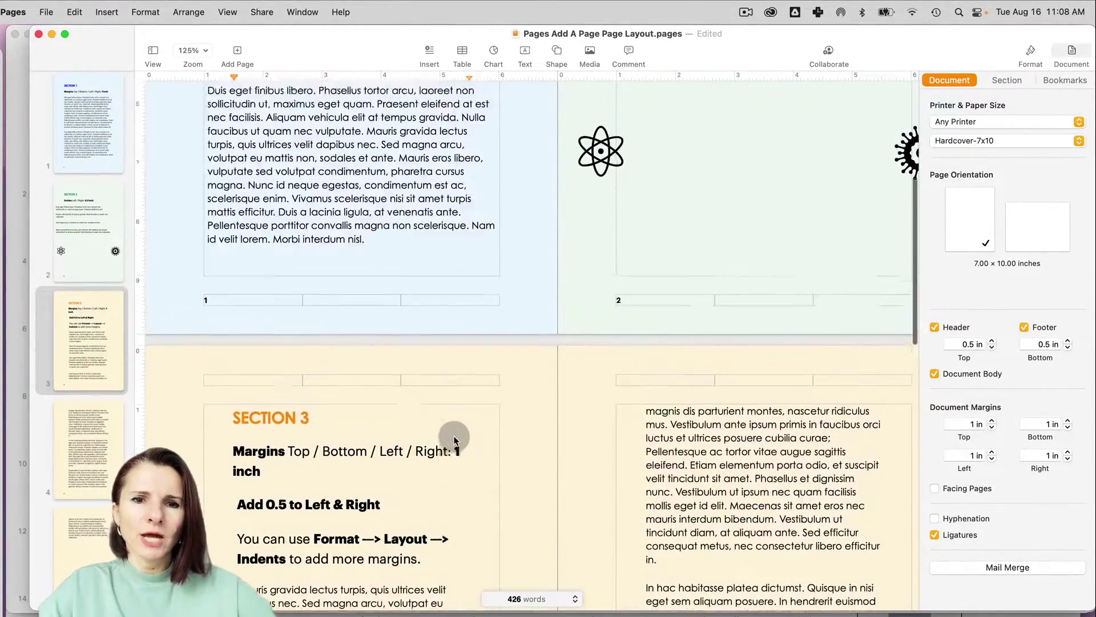
{"action": "scroll", "coordinate": [455, 440], "scroll_direction": "up", "scroll_amount": 6}
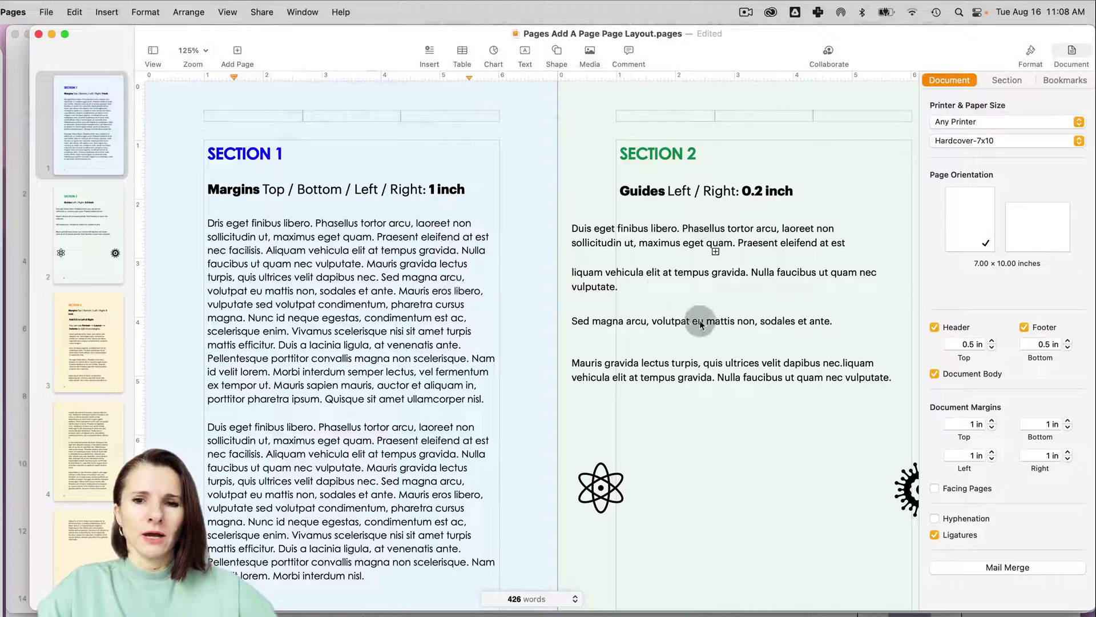
{"action": "left_click", "coordinate": [403, 358]}
{"action": "scroll", "coordinate": [343, 443], "scroll_direction": "down", "scroll_amount": 5}
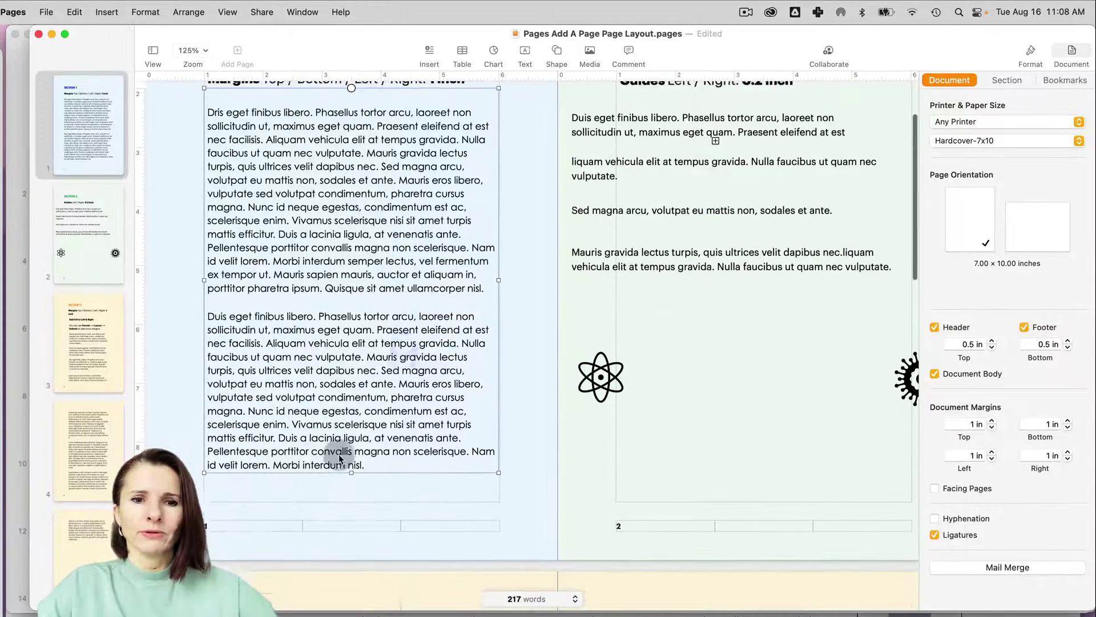
{"action": "left_click", "coordinate": [666, 280]}
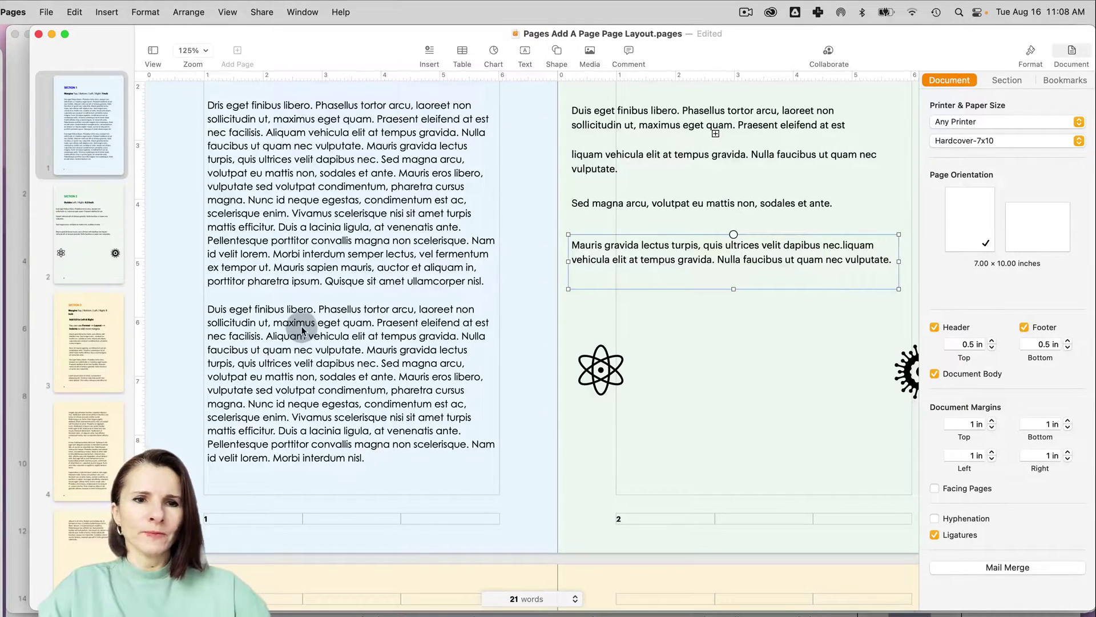
{"action": "scroll", "coordinate": [302, 330], "scroll_direction": "up", "scroll_amount": 5}
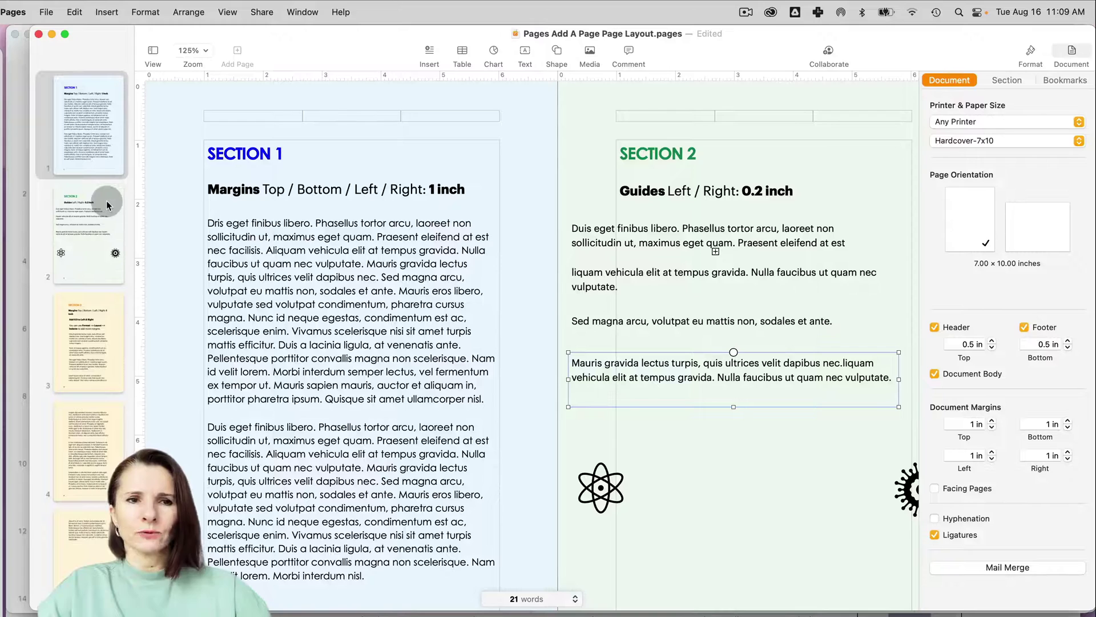